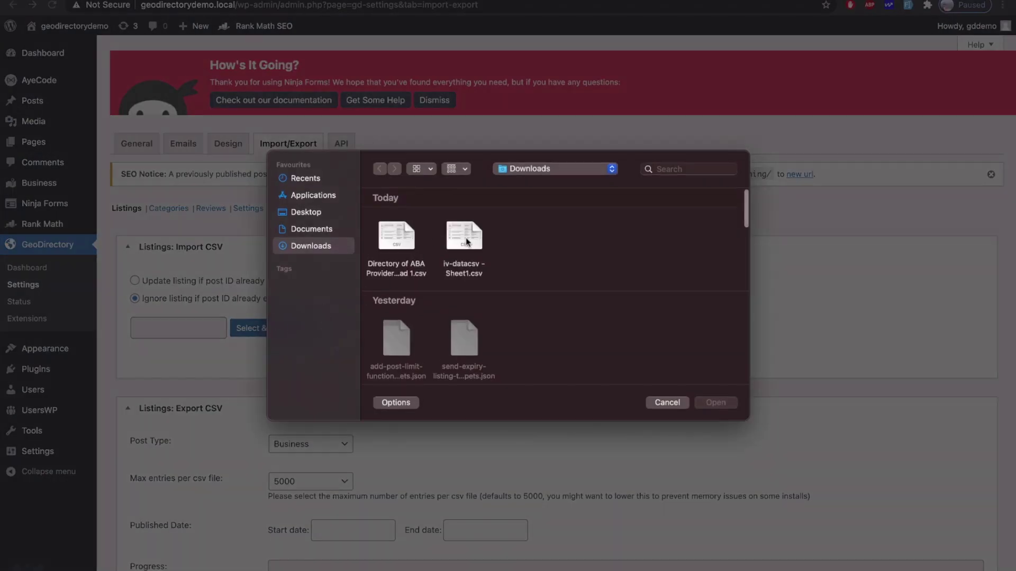
# Step: Upload iv-datacsv - Sheet1.csv and start importing its listings
pyautogui.doubleClick(466, 242)
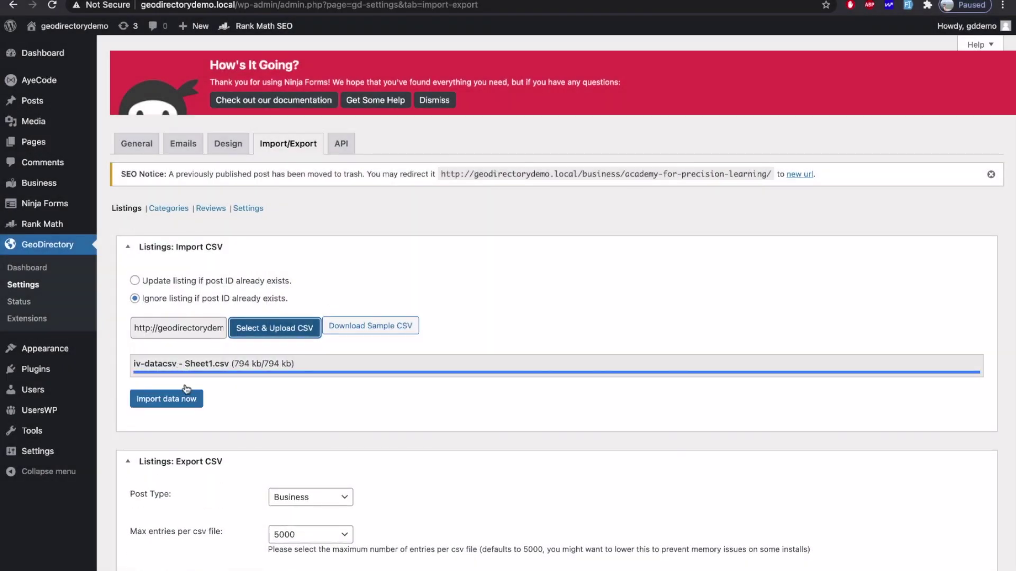
pyautogui.click(182, 398)
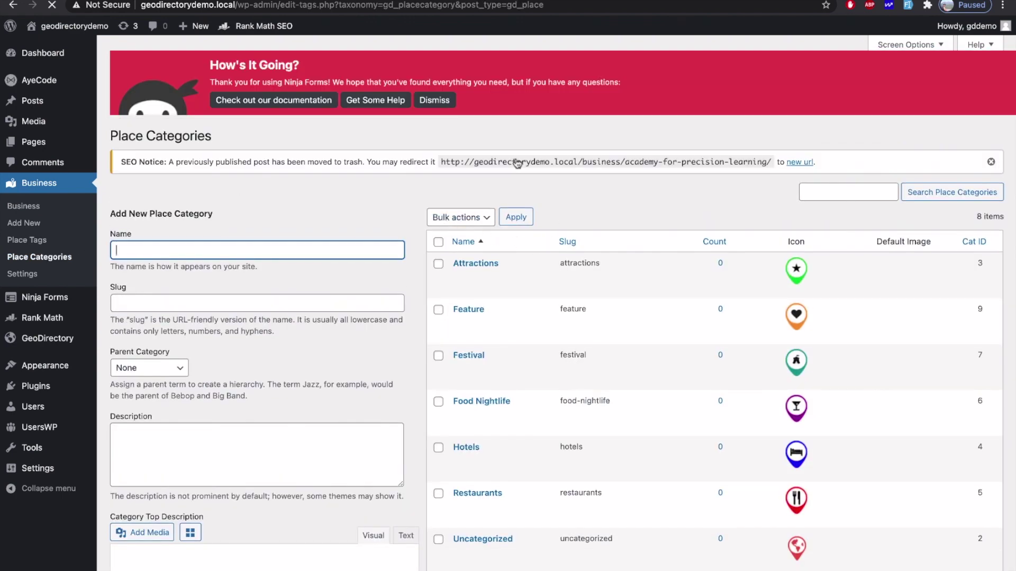
pyautogui.scroll(-3, 455, 317)
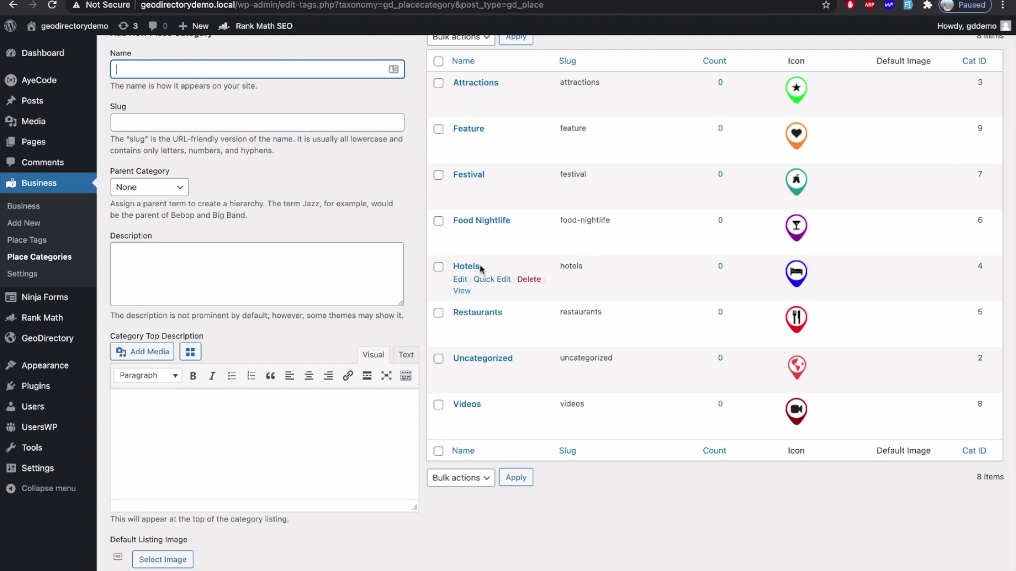
pyautogui.scroll(3, 481, 269)
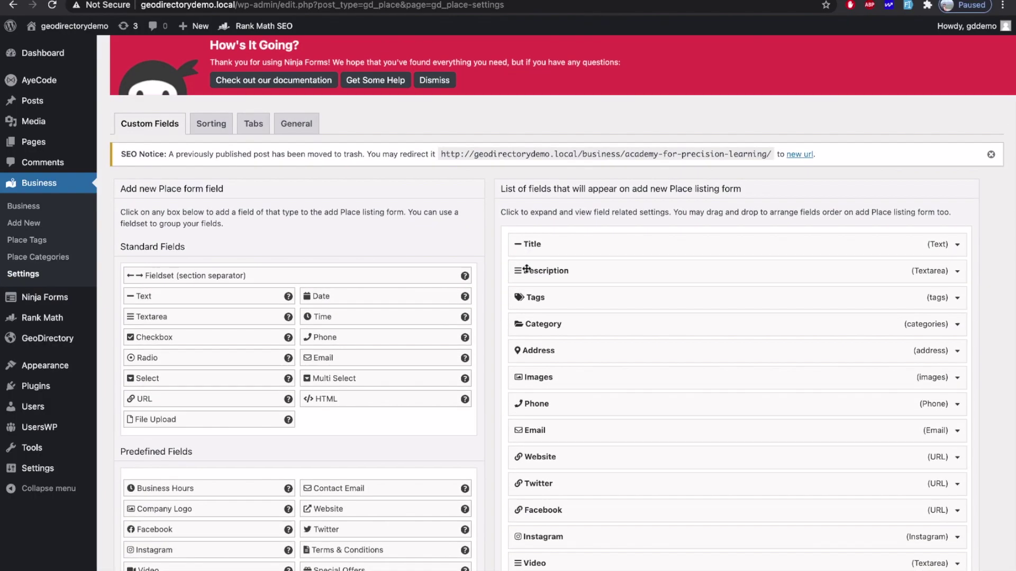
# Step: Remove the Facebook and Number Of Employee fields from the Place form
pyautogui.scroll(-2, 497, 206)
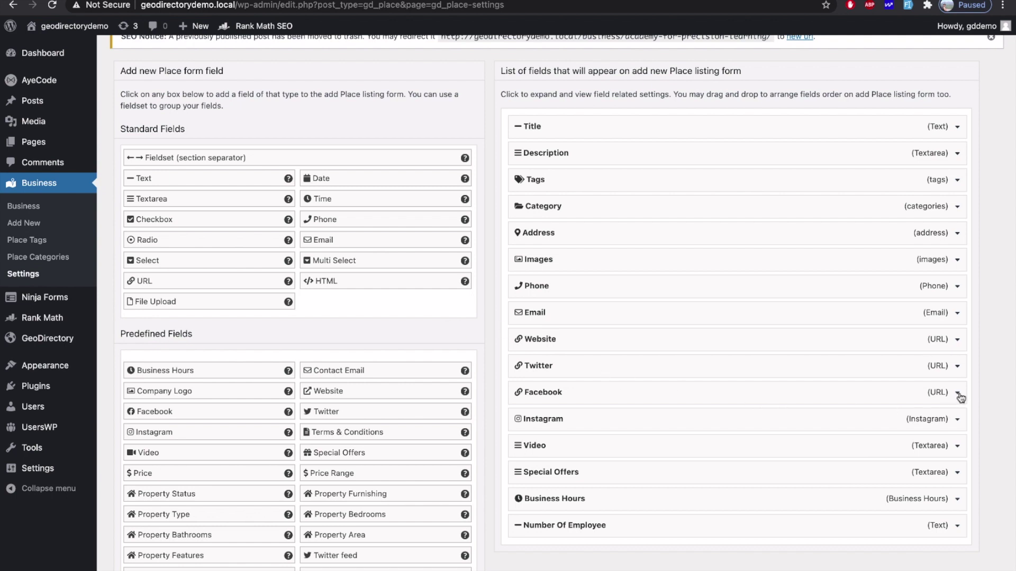
pyautogui.click(958, 394)
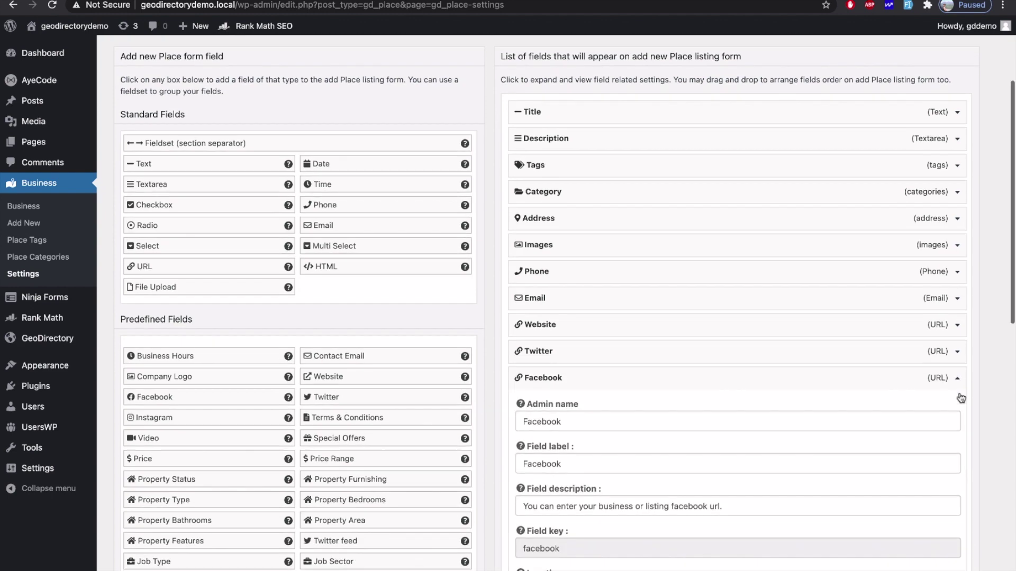
pyautogui.scroll(-6, 558, 490)
pyautogui.scroll(-4, 558, 490)
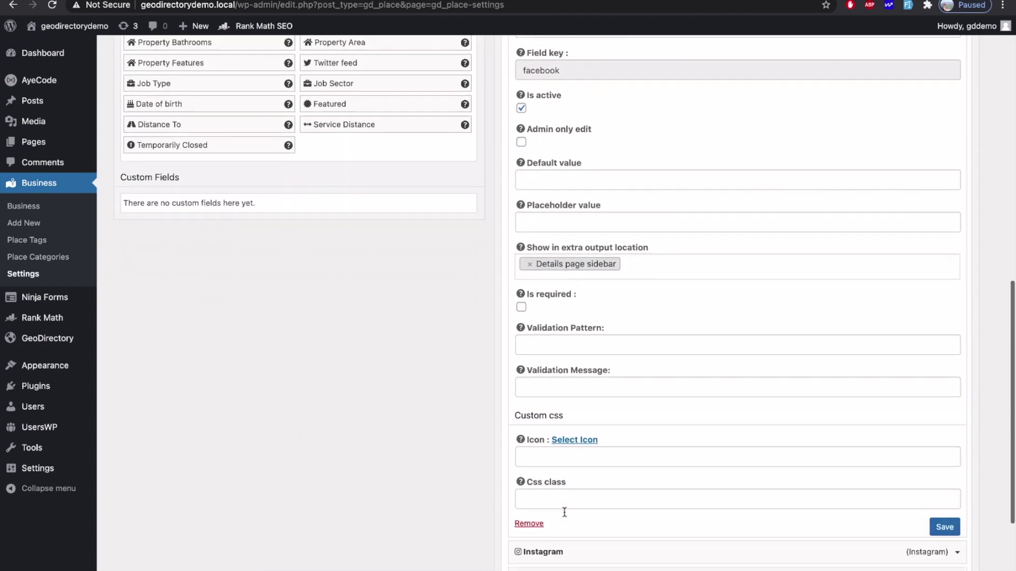
pyautogui.click(529, 444)
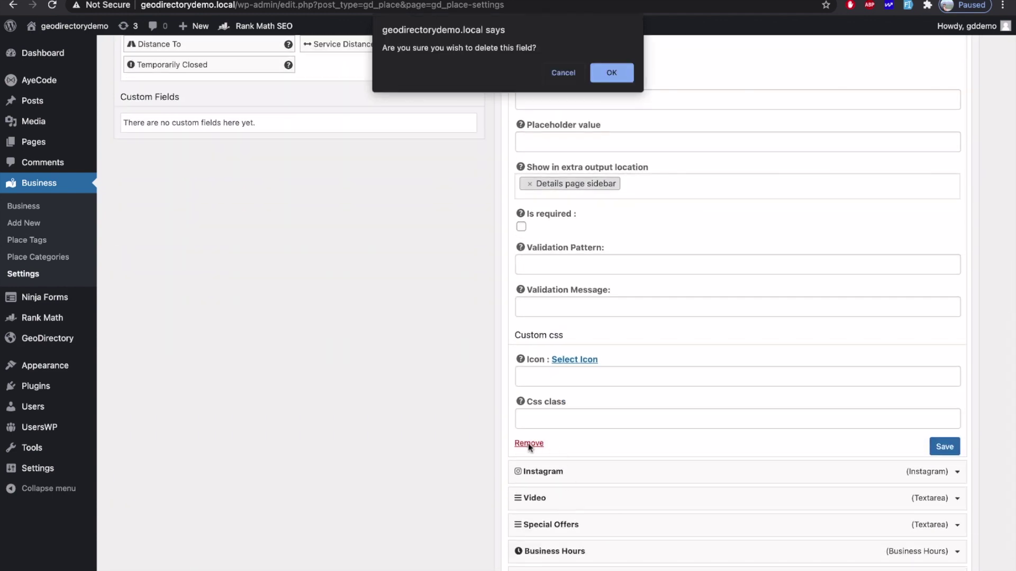
pyautogui.click(612, 72)
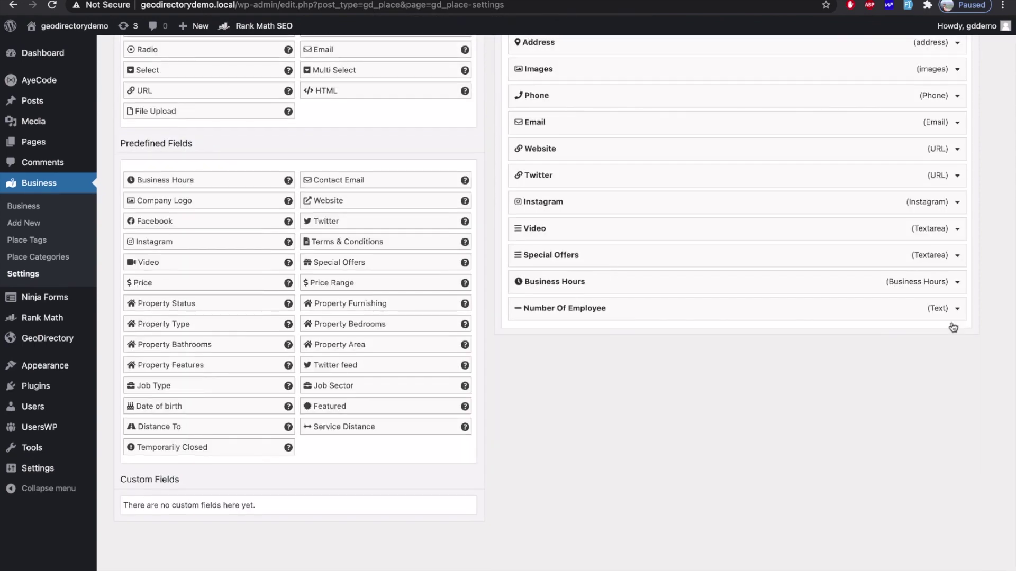
pyautogui.click(560, 531)
pyautogui.scroll(-4, 582, 460)
pyautogui.click(528, 493)
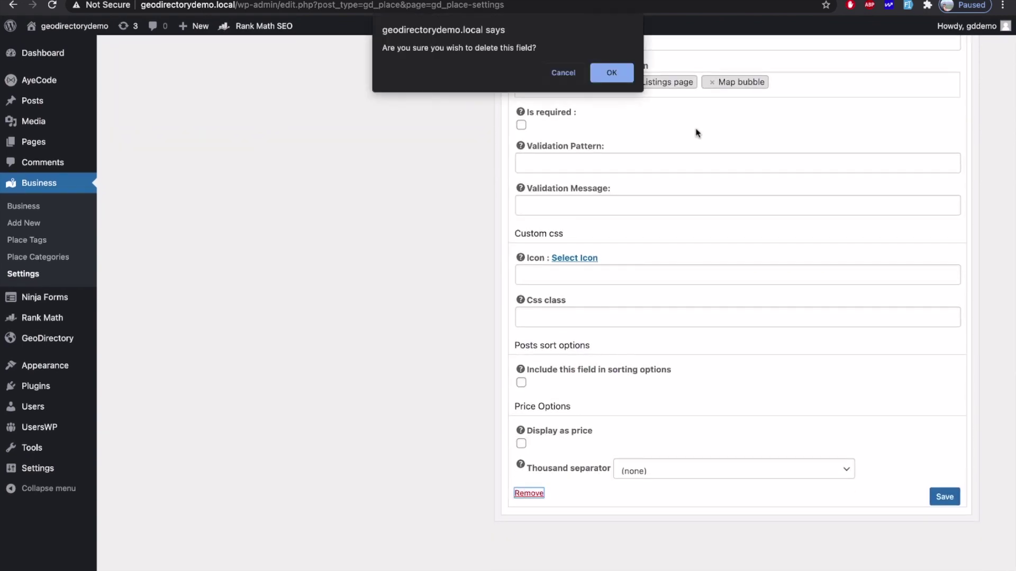
pyautogui.click(611, 73)
# Step: Remove the Special Offers field, then bring up Finder on the other desktop
pyautogui.scroll(3, 617, 195)
pyautogui.click(957, 361)
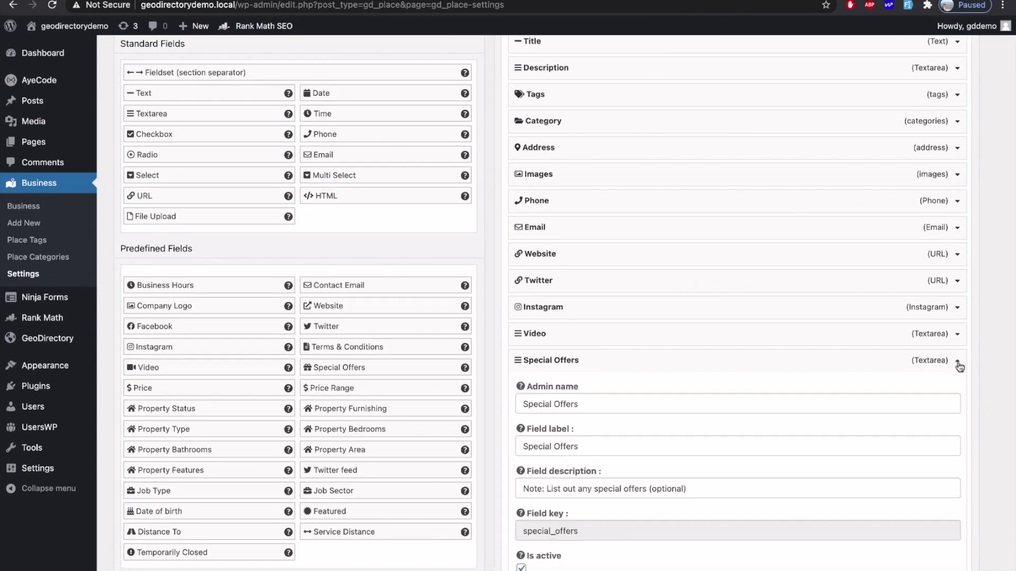
pyautogui.scroll(-8, 742, 406)
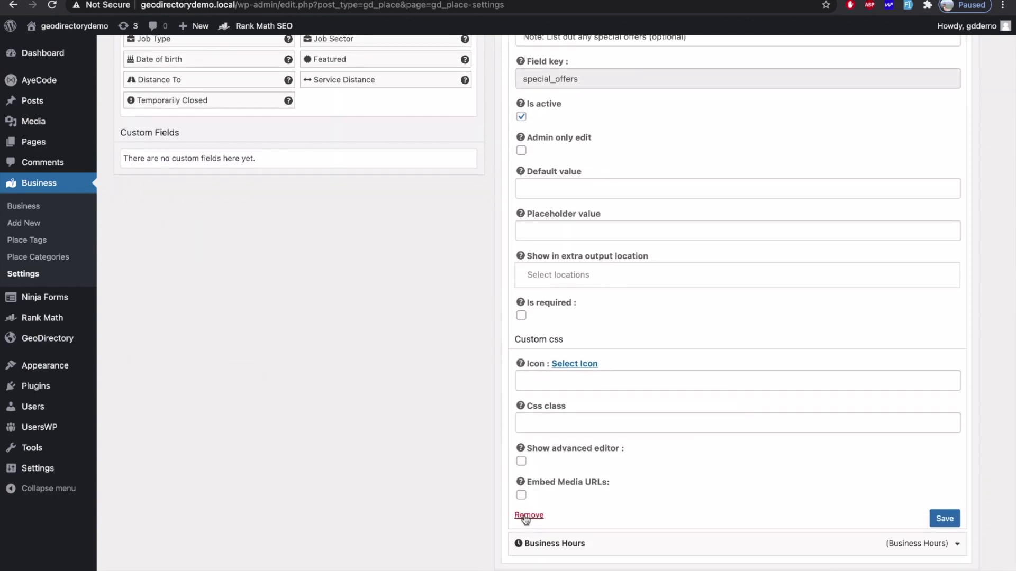
pyautogui.click(527, 516)
pyautogui.click(608, 71)
pyautogui.scroll(2, 579, 389)
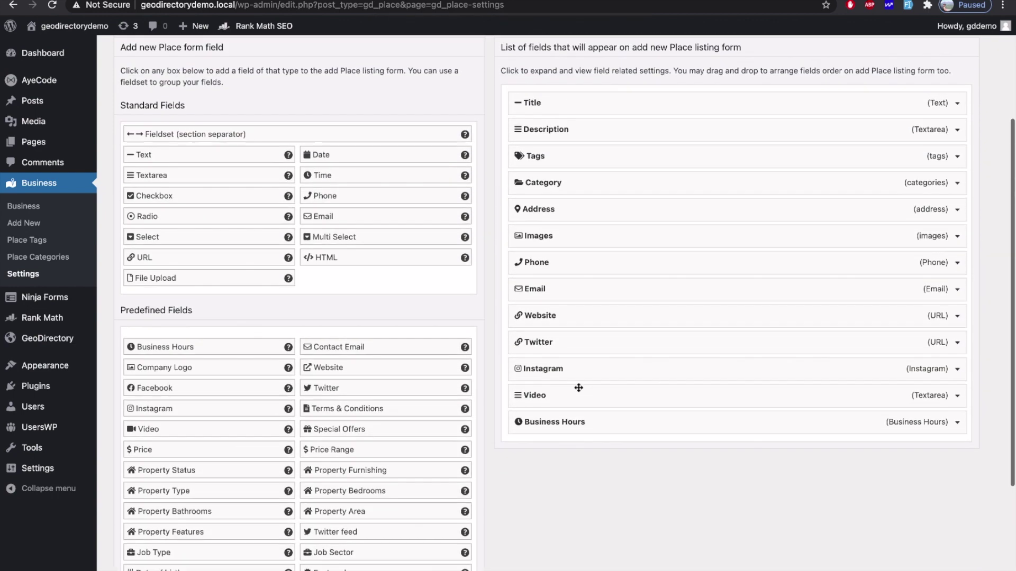
pyautogui.hotkey('ctrl', 'Left')
pyautogui.click(263, 565)
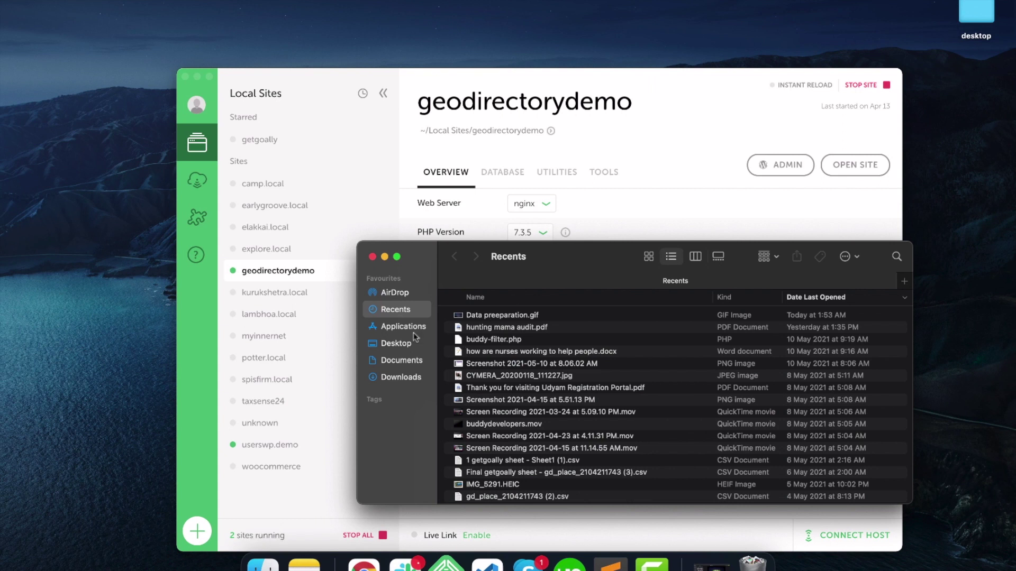
# Step: Open the listing CSV from Downloads full screen in Numbers and scan its columns
pyautogui.click(401, 376)
pyautogui.doubleClick(607, 335)
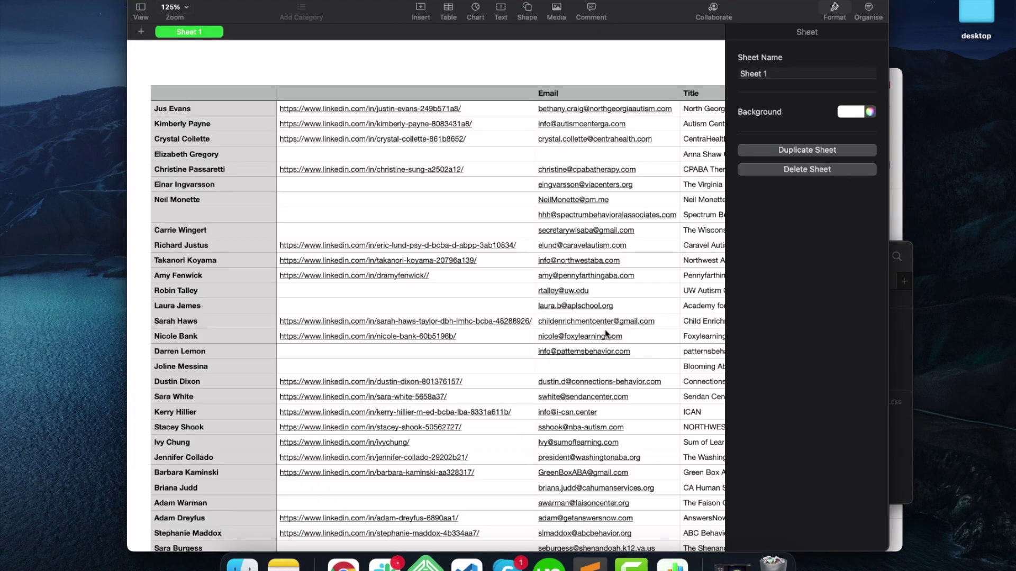
pyautogui.press('ctrl+super+f')
pyautogui.hscroll(6, 460, 233)
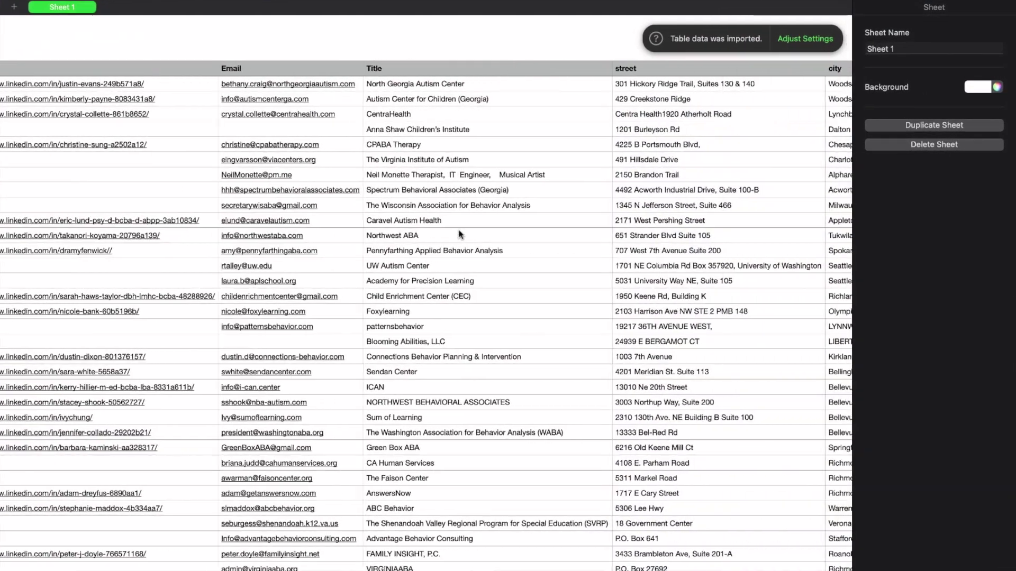
pyautogui.hscroll(15, 458, 233)
pyautogui.hscroll(-4, 401, 233)
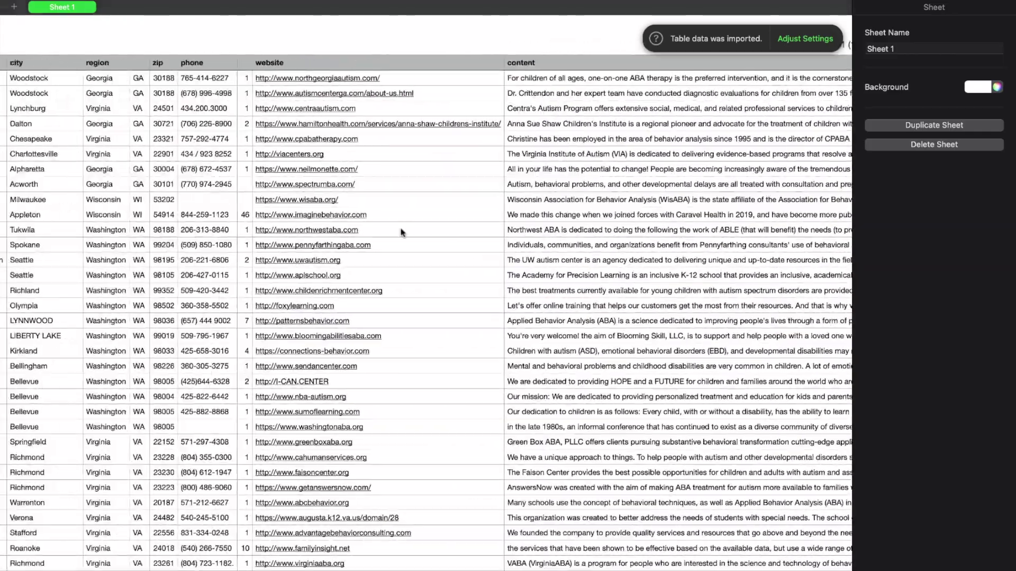
pyautogui.hscroll(20, 401, 233)
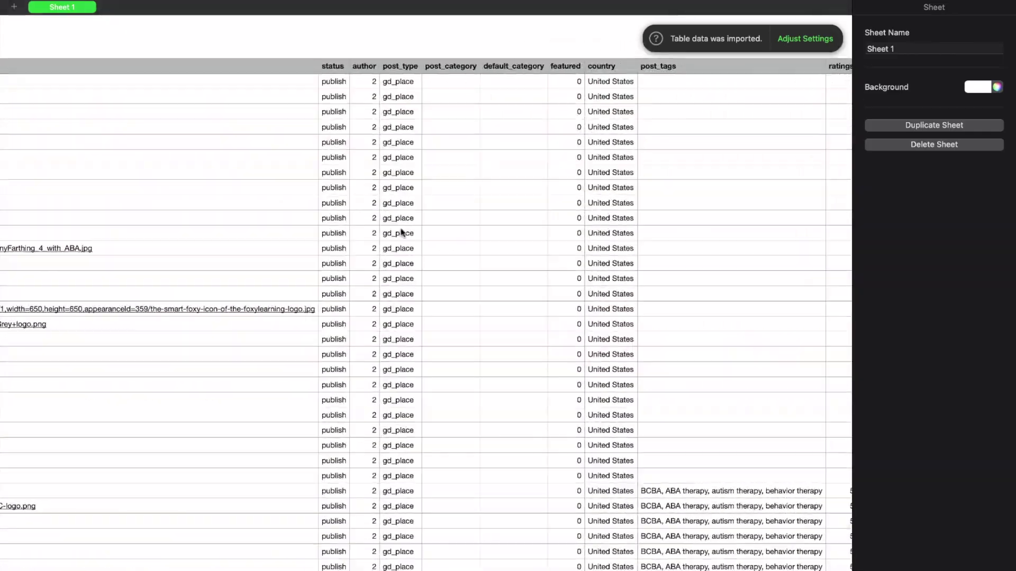
pyautogui.hscroll(5, 401, 233)
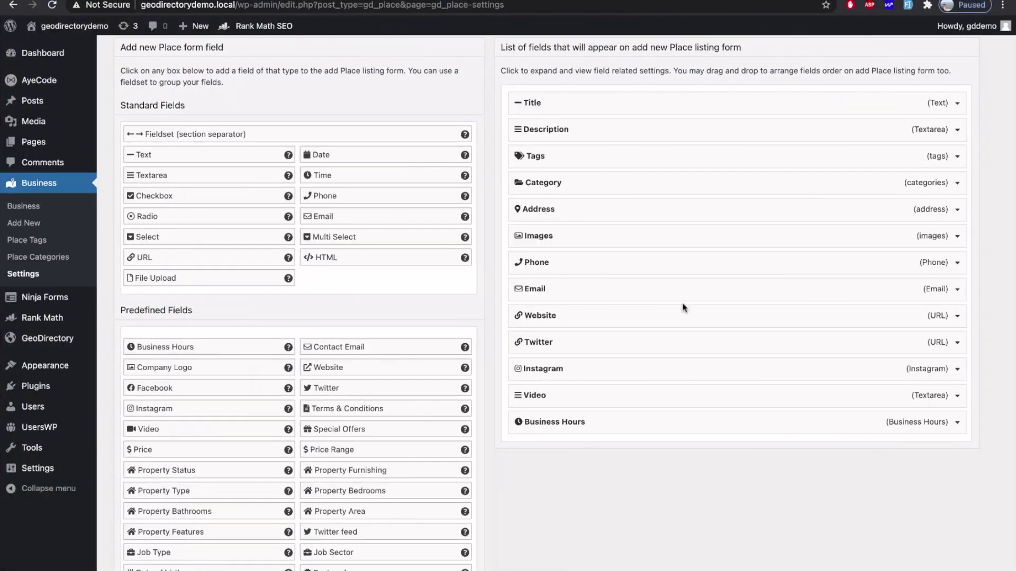
# Step: Delete the Business Hours and Video fields from the Place form
pyautogui.click(957, 421)
pyautogui.scroll(-6, 900, 450)
pyautogui.click(529, 545)
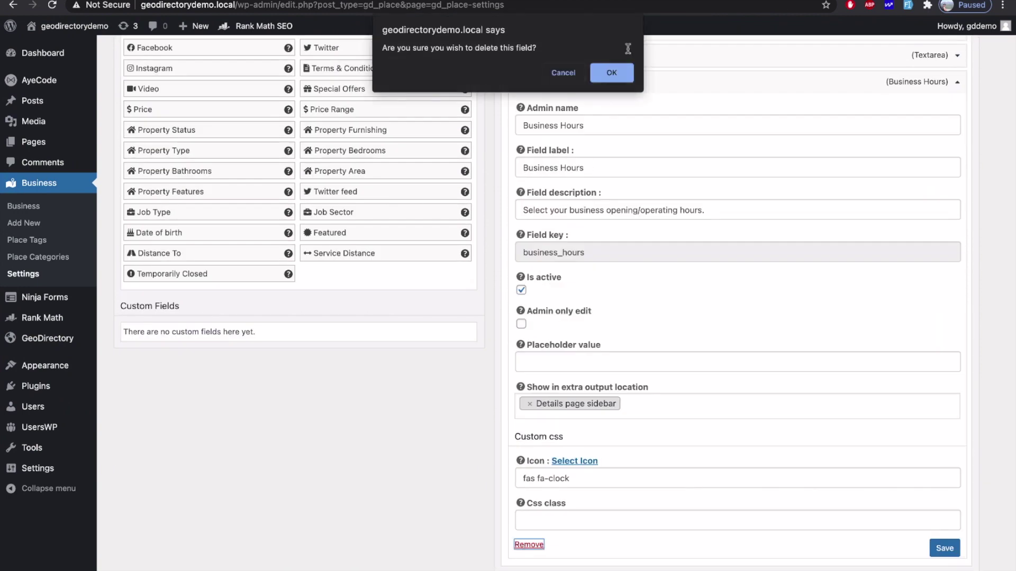
pyautogui.click(611, 73)
pyautogui.click(957, 229)
pyautogui.scroll(-3, 521, 492)
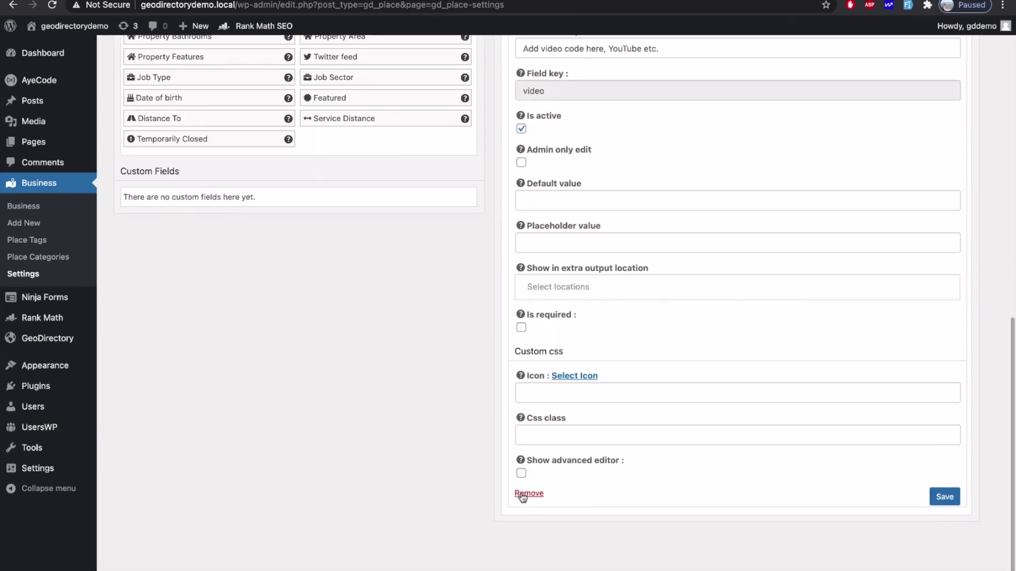
pyautogui.click(529, 493)
pyautogui.click(610, 71)
# Step: Delete the Instagram and Twitter fields
pyautogui.click(957, 326)
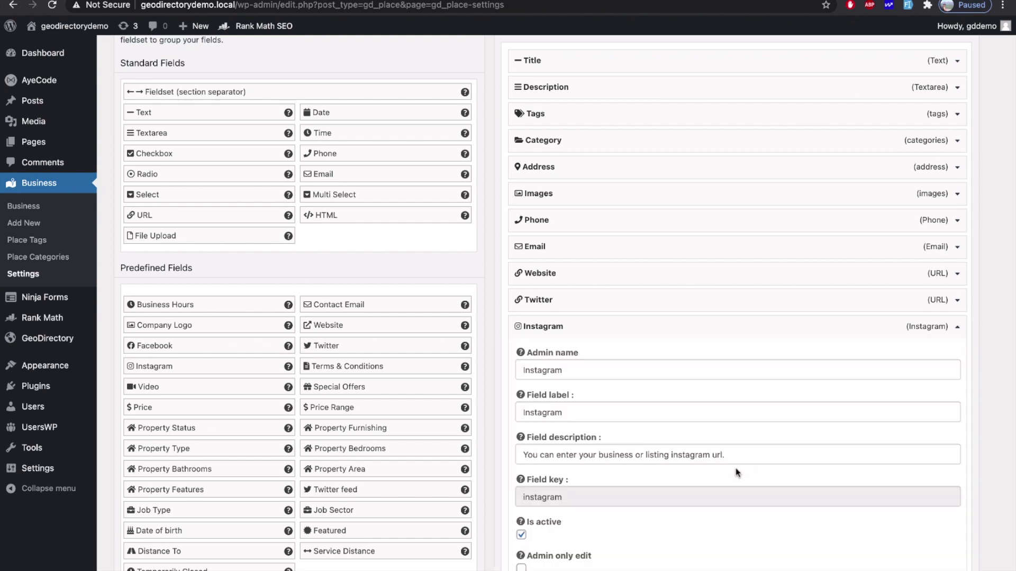
pyautogui.scroll(-8, 739, 472)
pyautogui.click(527, 526)
pyautogui.click(609, 70)
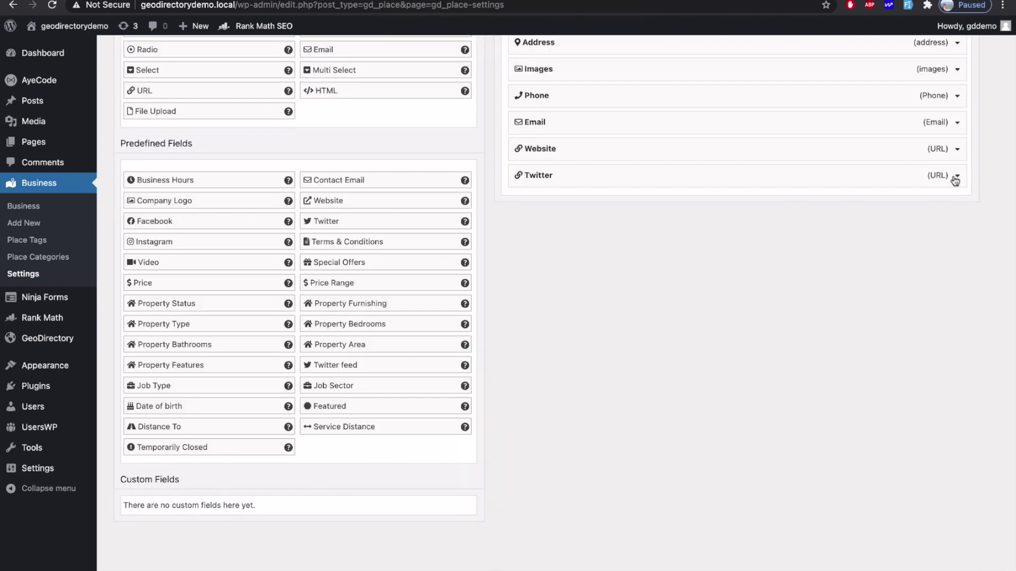
pyautogui.click(955, 177)
pyautogui.scroll(-6, 740, 371)
pyautogui.click(526, 497)
pyautogui.click(609, 72)
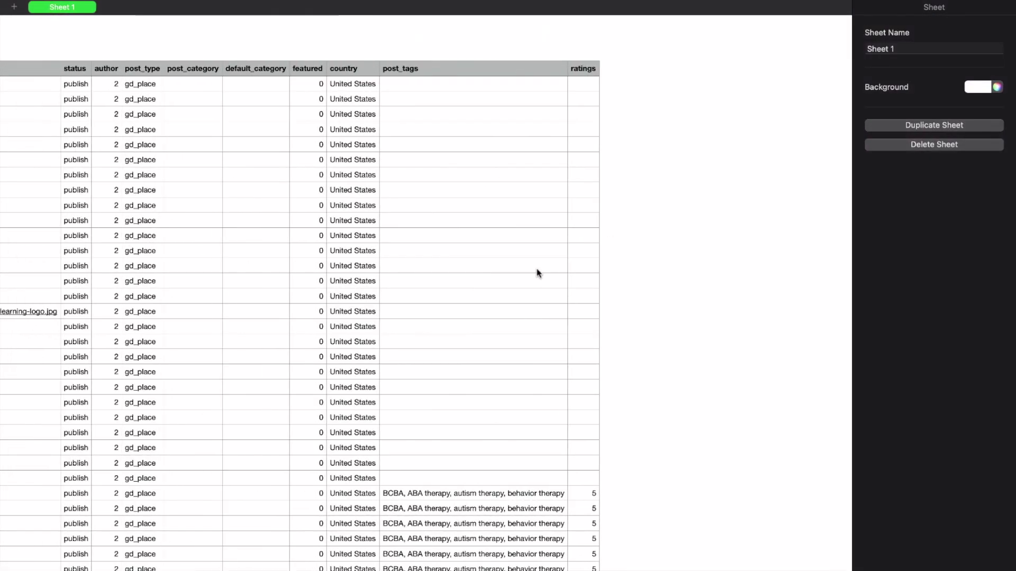
# Step: Delete the Phone field from the Place form
pyautogui.hscroll(-20, 537, 273)
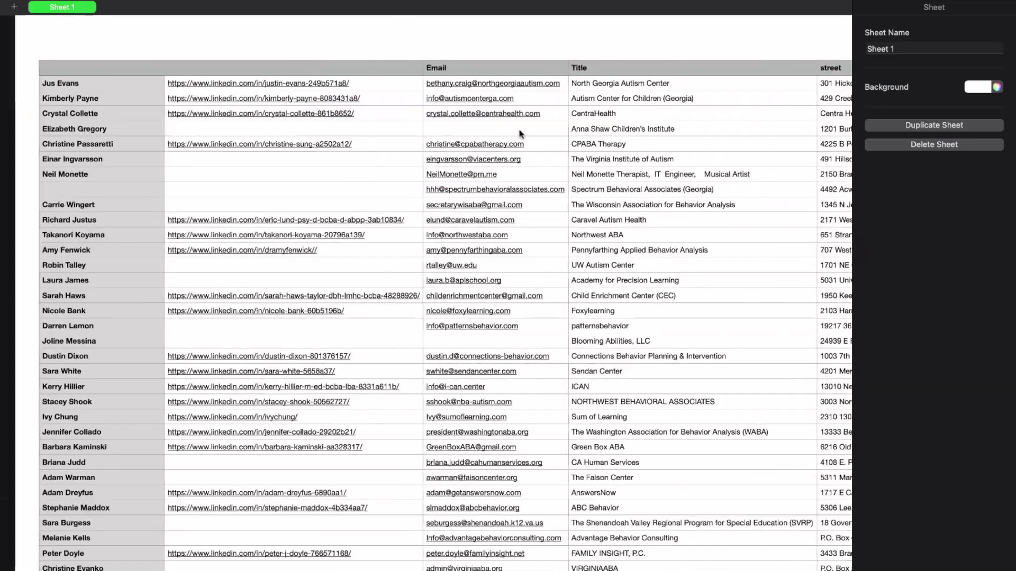
pyautogui.hscroll(15, 272, 295)
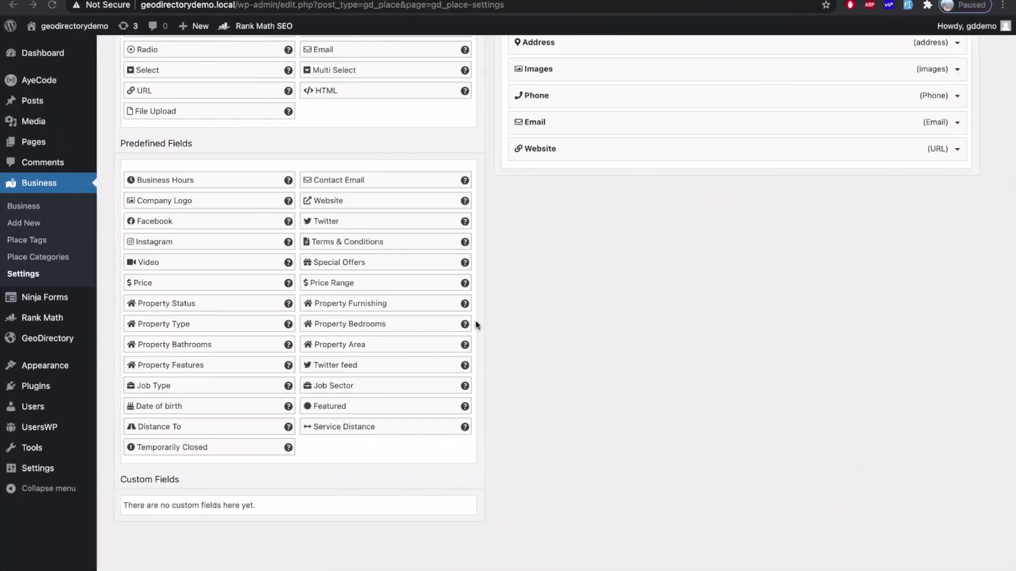
pyautogui.scroll(3, 477, 325)
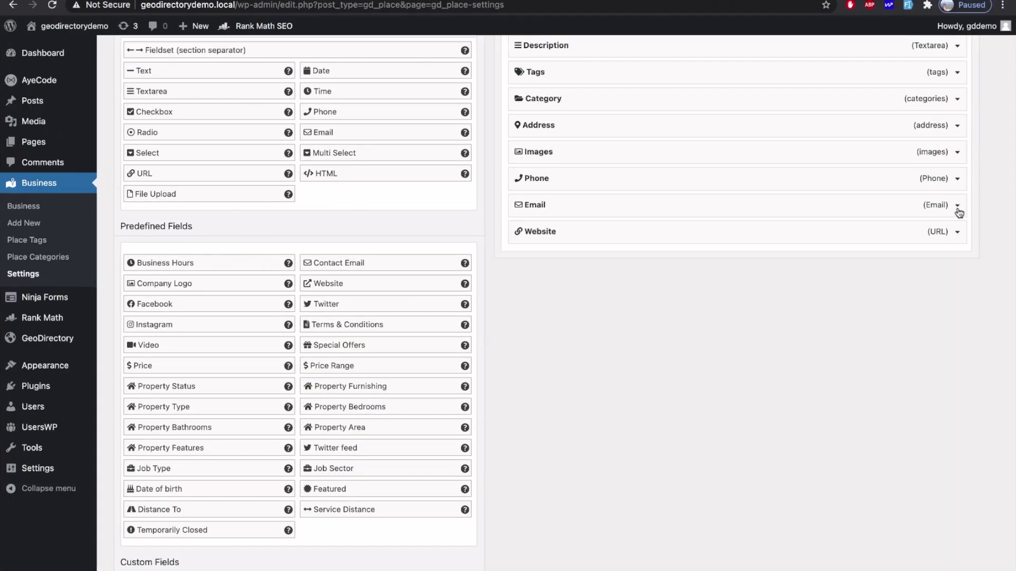
pyautogui.click(958, 180)
pyautogui.scroll(-5, 915, 275)
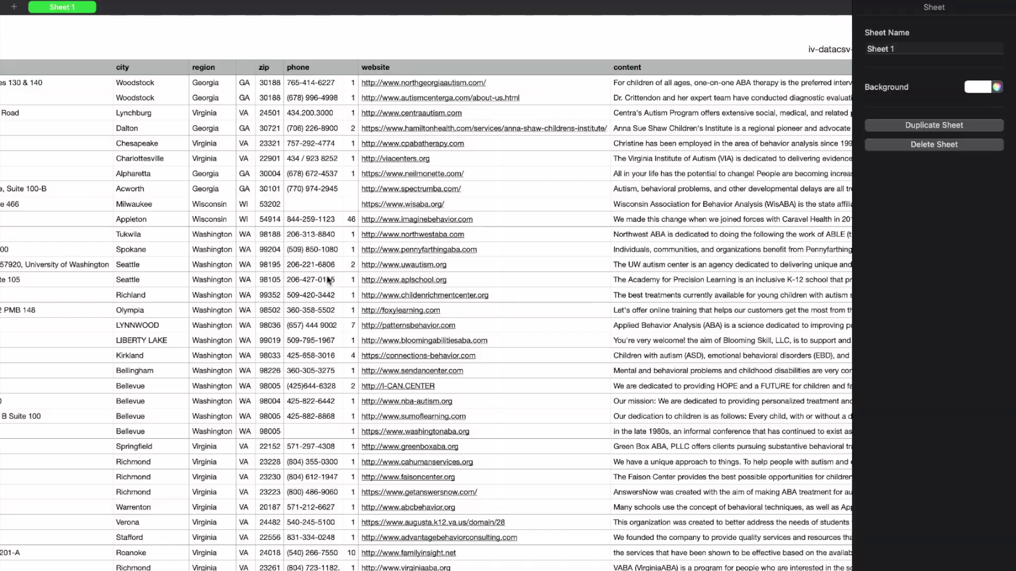
pyautogui.scroll(-5, 328, 280)
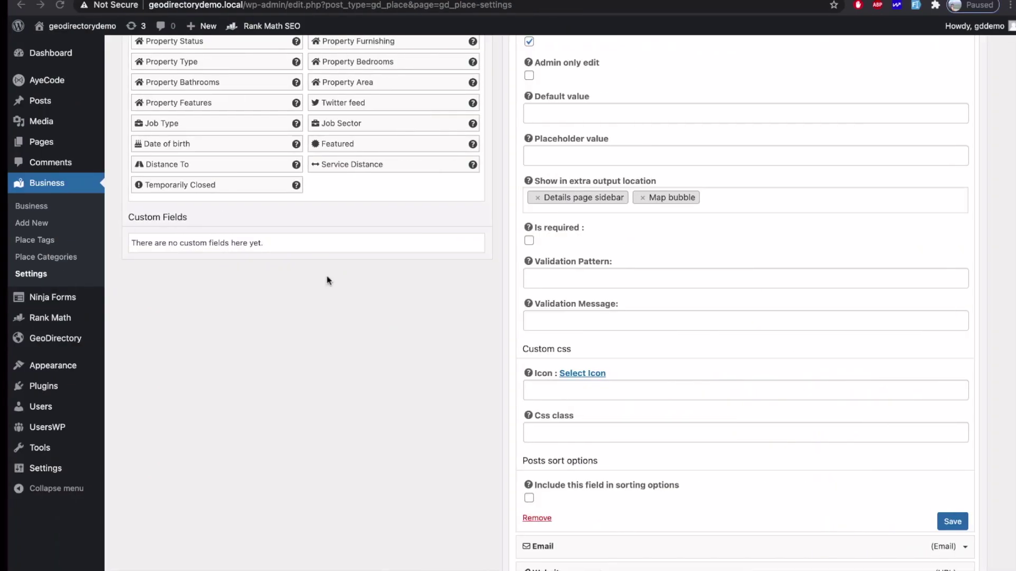
pyautogui.scroll(3, 535, 205)
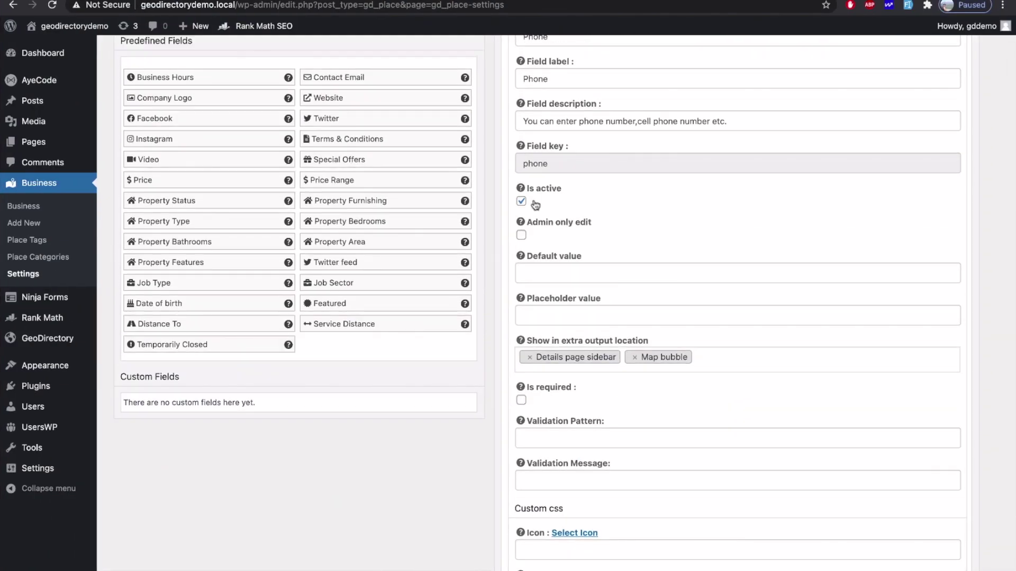
pyautogui.scroll(6, 536, 205)
pyautogui.scroll(-10, 538, 317)
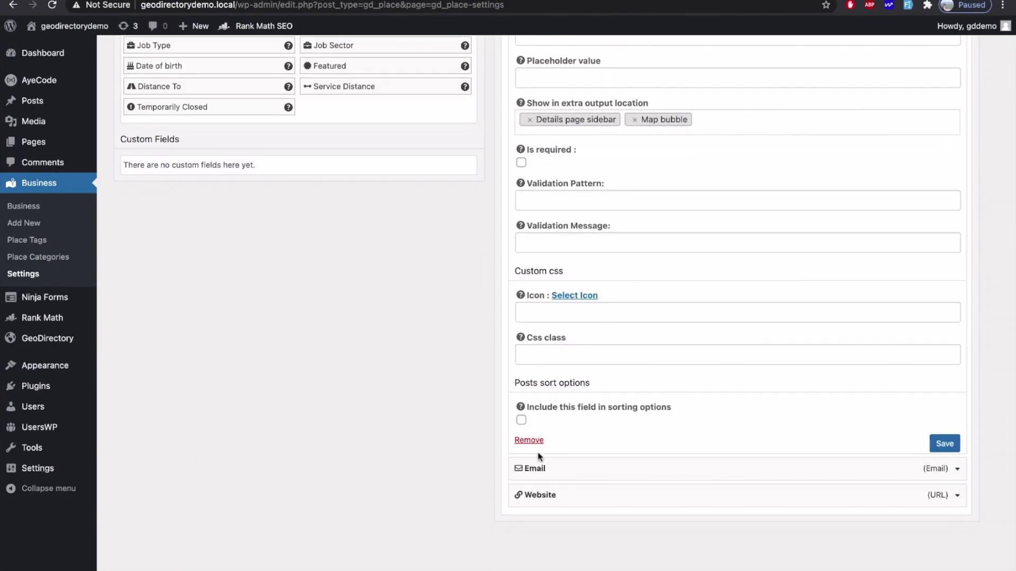
pyautogui.click(530, 441)
pyautogui.click(612, 73)
# Step: Begin entering the admin name for a new Text field
pyautogui.scroll(5, 445, 231)
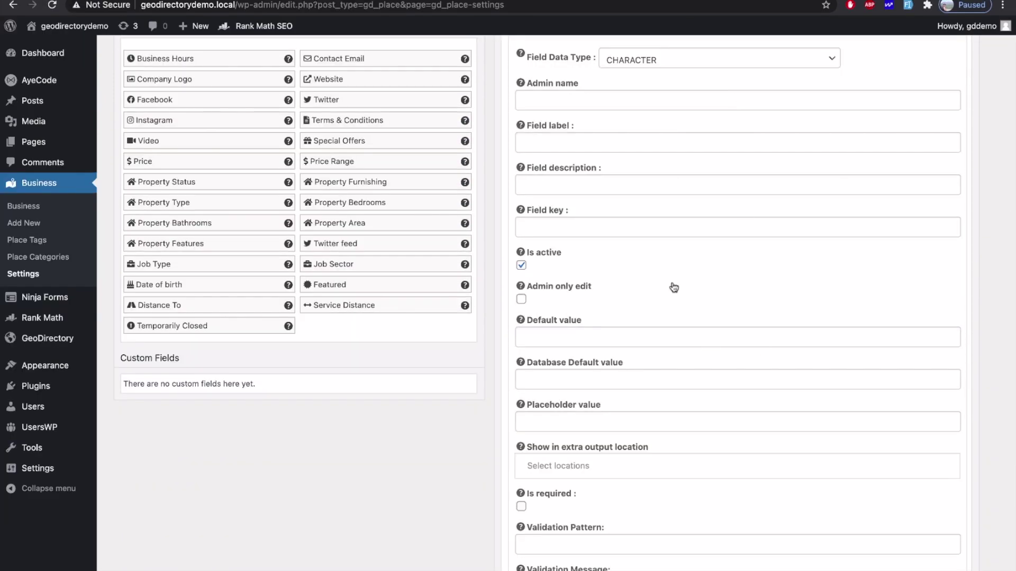
pyautogui.scroll(2, 839, 357)
pyautogui.click(592, 167)
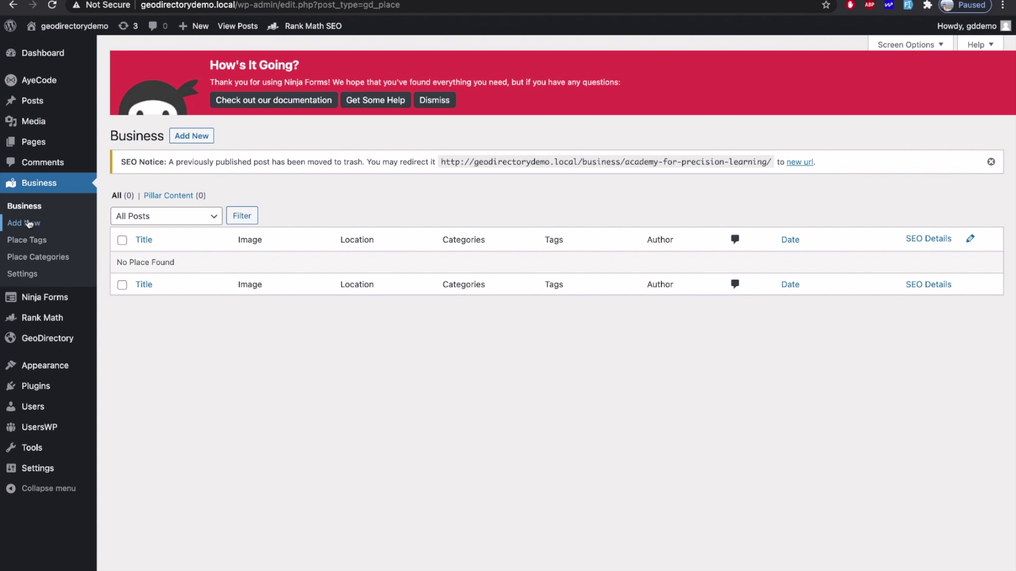
# Step: Add a new place titled 'Sample' with the description 'Some'
pyautogui.click(29, 223)
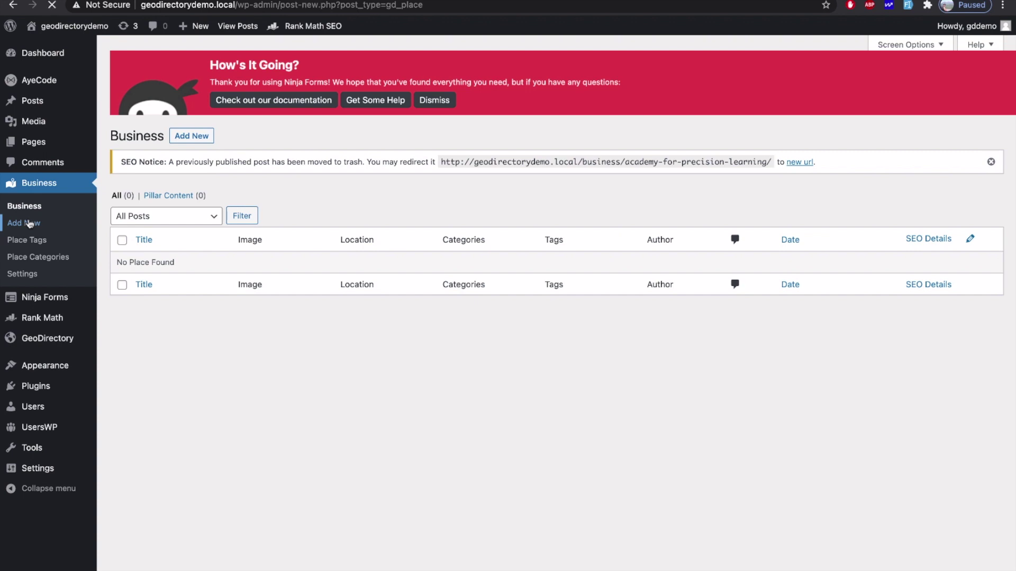
pyautogui.click(228, 190)
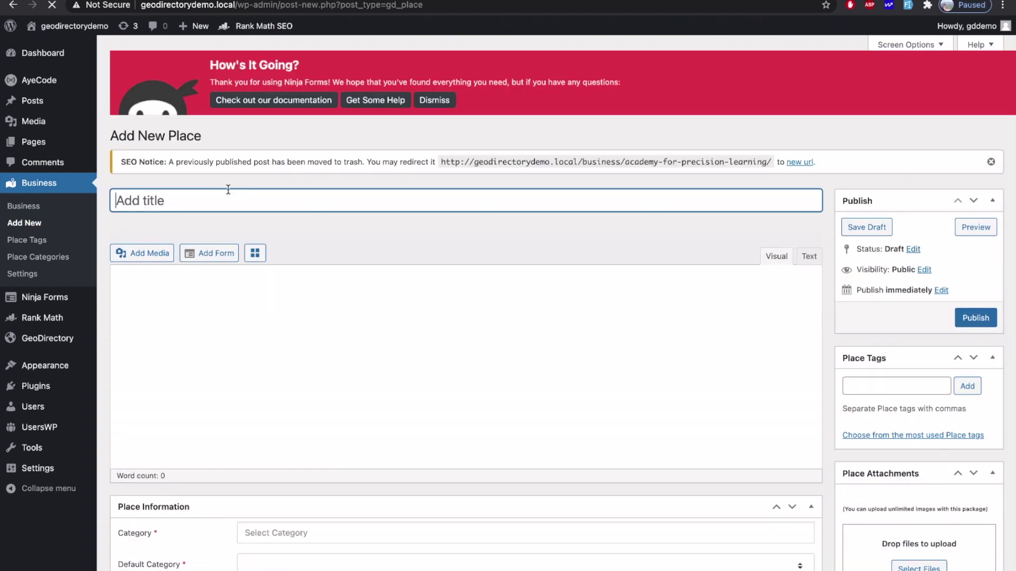
pyautogui.write('Sample Listing')
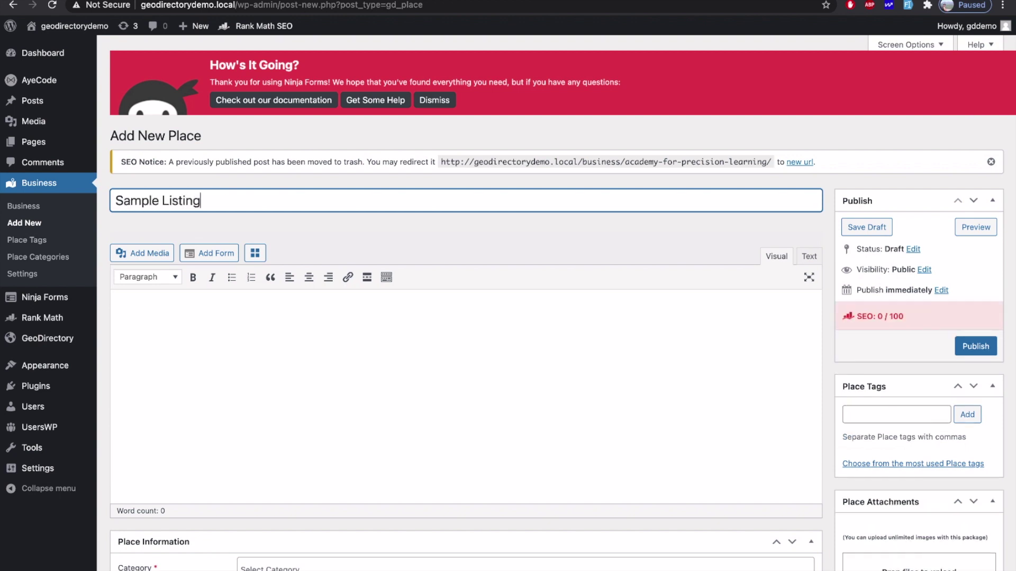
pyautogui.click(292, 353)
pyautogui.write('Some text content')
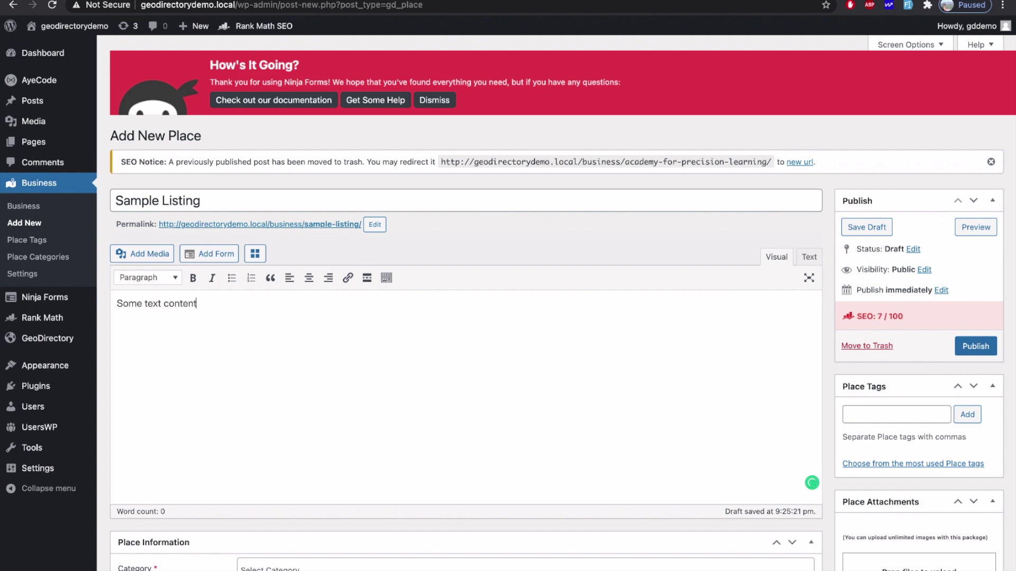
# Step: Assign the Attractions and Feature categories, with Attractions as default
pyautogui.scroll(-5, 338, 420)
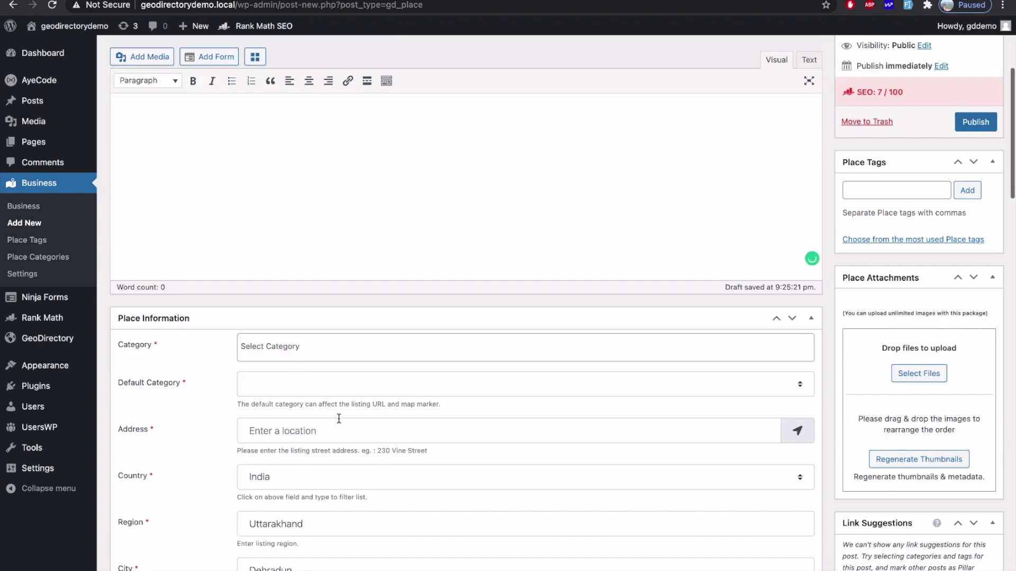
pyautogui.click(328, 350)
pyautogui.click(316, 377)
pyautogui.click(363, 340)
pyautogui.click(328, 391)
# Step: Fill in the listing's website address and the next contact field
pyautogui.scroll(-3, 305, 251)
pyautogui.scroll(-15, 305, 251)
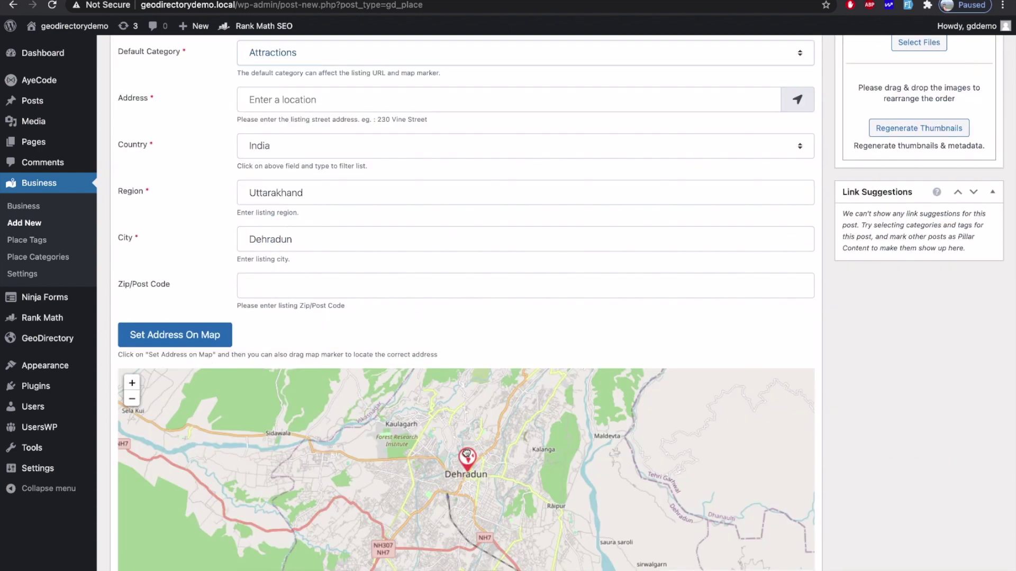
pyautogui.click(313, 288)
pyautogui.write('http://navee.com/ngiri')
pyautogui.press('Tab')
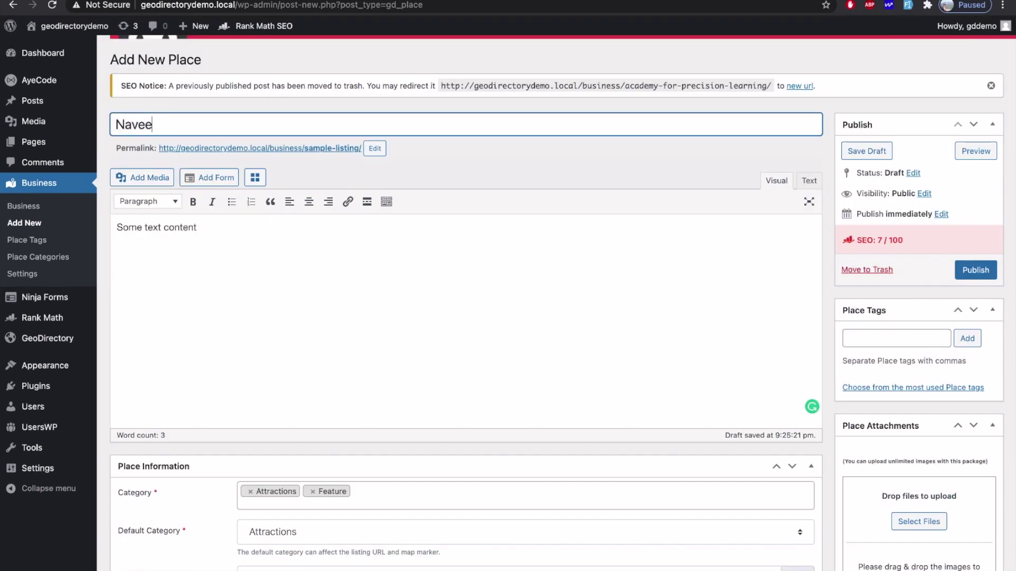
pyautogui.write('Giri')
# Step: Add place tags: the owner's name and GeodirectoryExpert
pyautogui.click(900, 338)
pyautogui.press('Return')
pyautogui.write('GeodirectoryExpert')
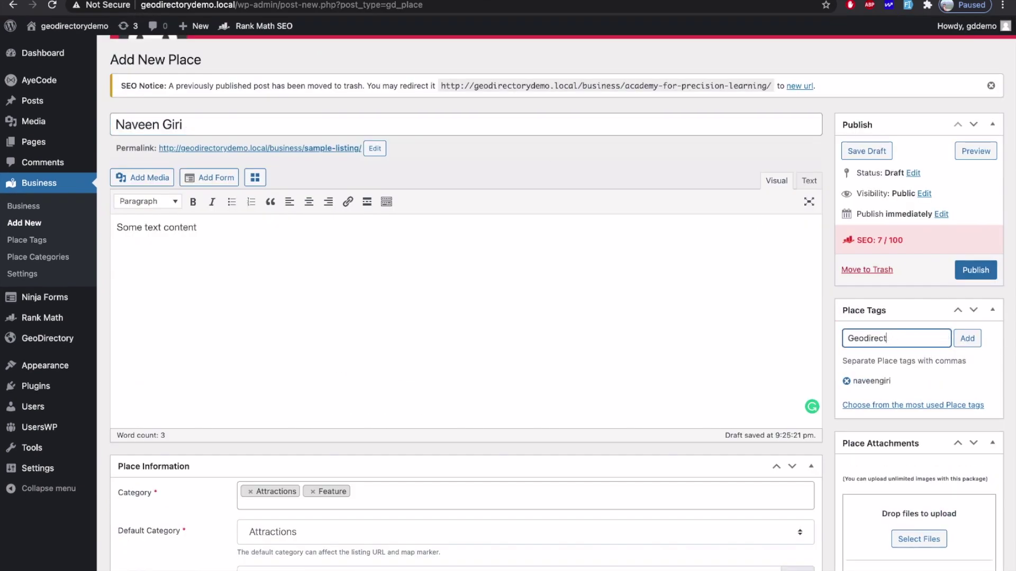
pyautogui.press('Return')
# Step: Start uploading a place photo from the desktop folder
pyautogui.scroll(-4, 920, 318)
pyautogui.click(919, 340)
pyautogui.doubleClick(396, 236)
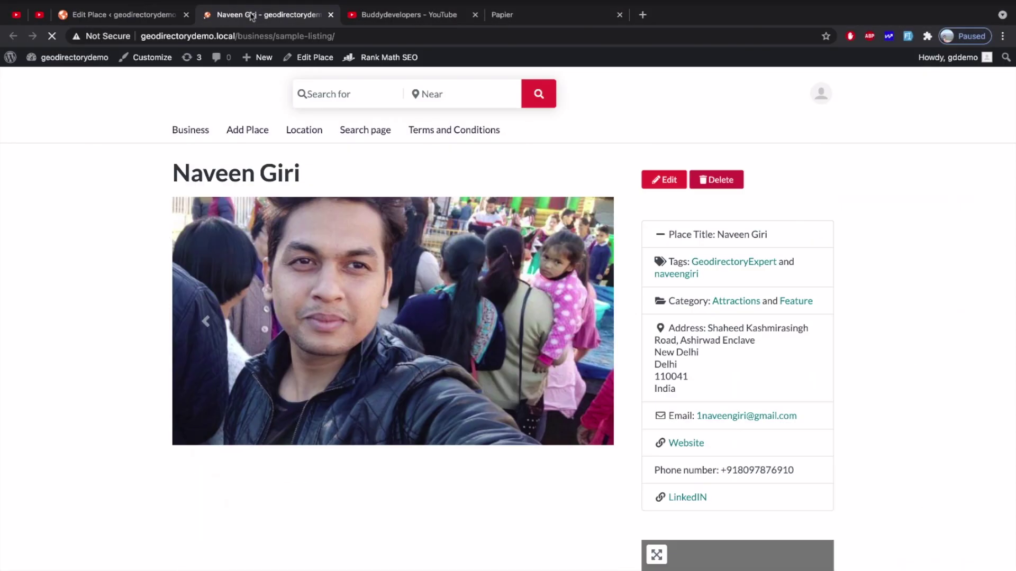
# Step: Export all Business listings to CSV from the Import/Export settings and download the file
pyautogui.scroll(-10, 374, 233)
pyautogui.scroll(-5, 374, 232)
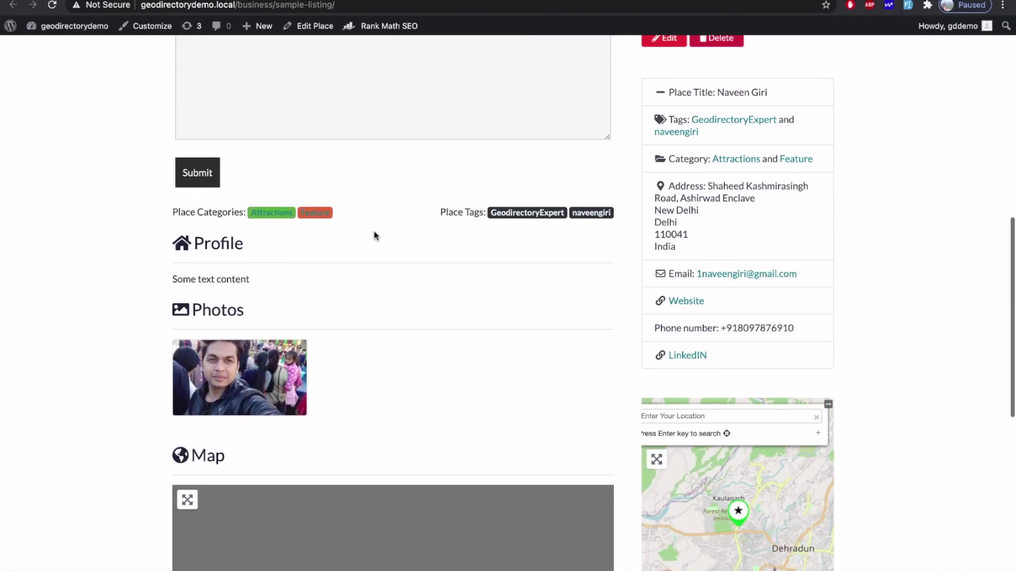
pyautogui.scroll(4, 374, 233)
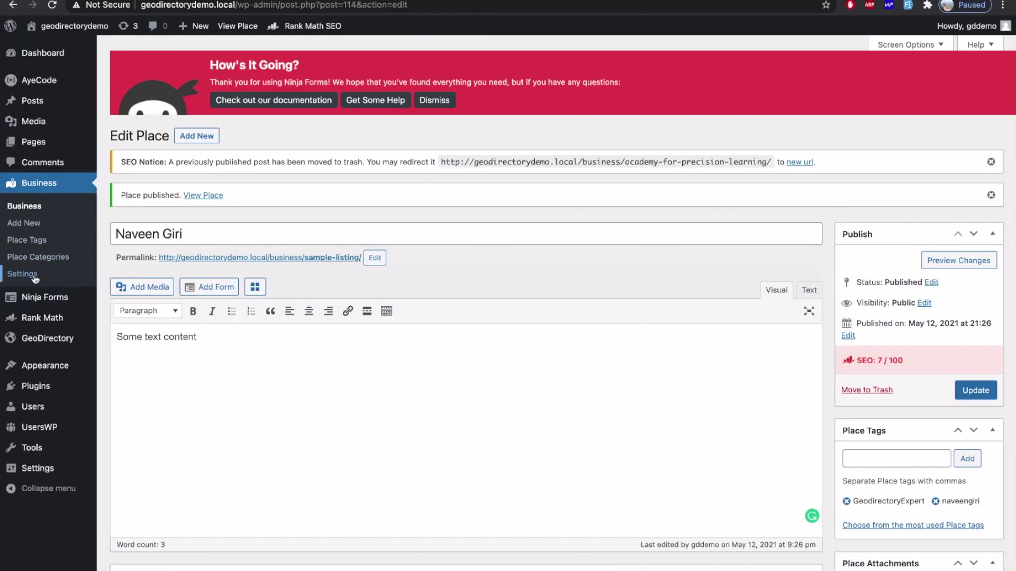
pyautogui.moveTo(50, 338)
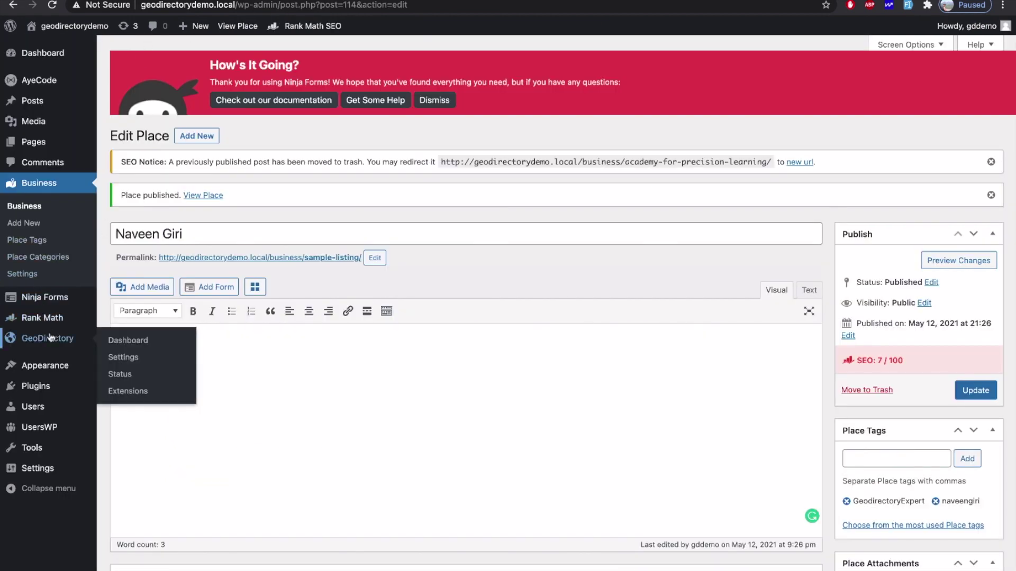
pyautogui.click(119, 359)
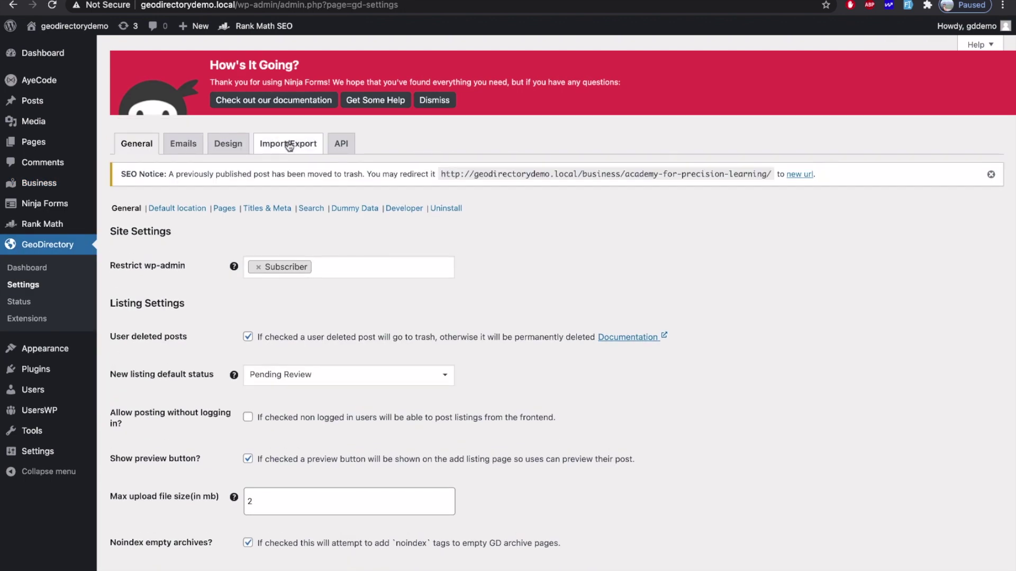
pyautogui.click(289, 146)
pyautogui.scroll(-3, 277, 313)
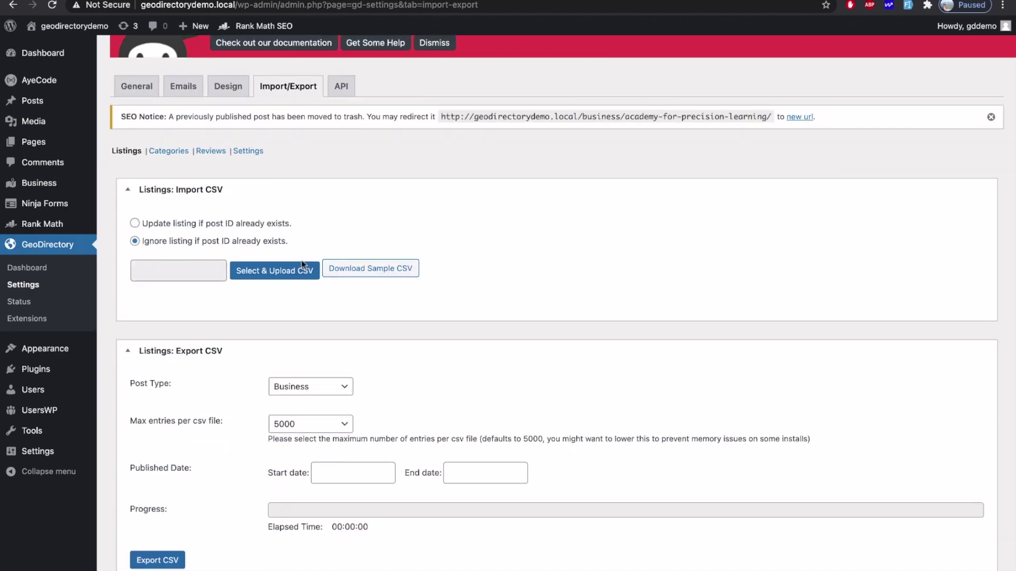
pyautogui.click(165, 490)
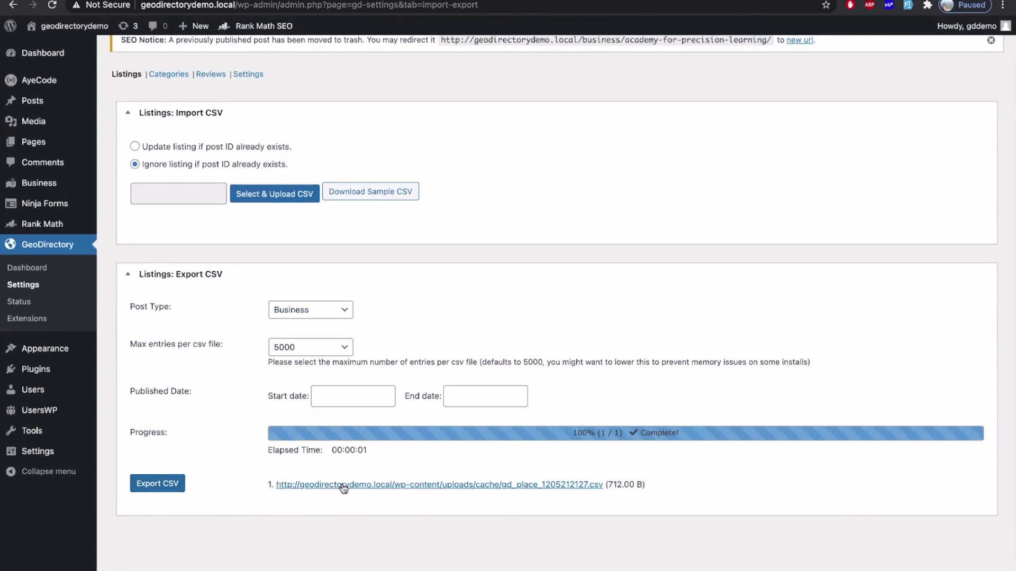
pyautogui.click(344, 488)
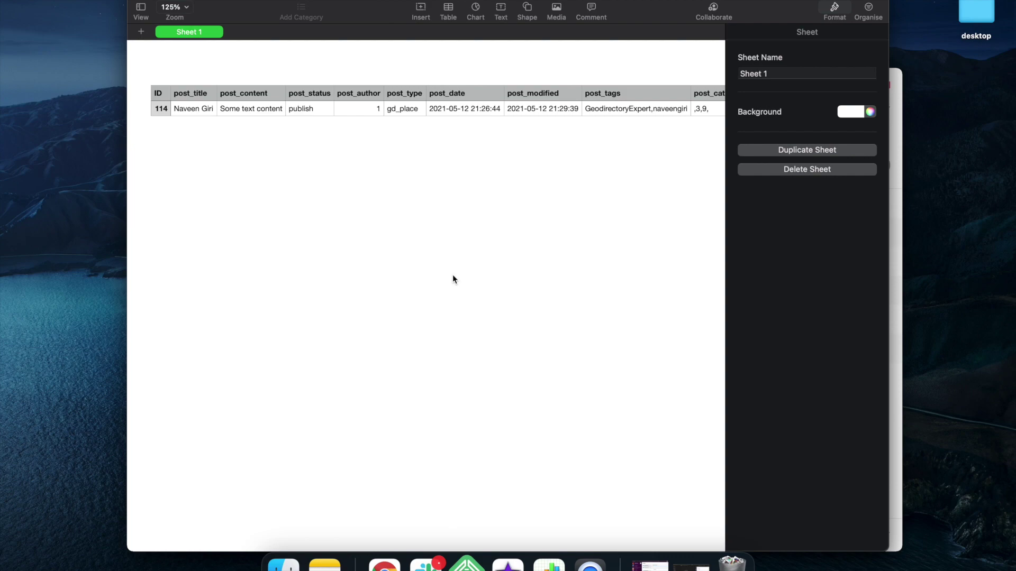
# Step: Switch to the Google Sheets space showing the listing row with ID 114
pyautogui.hotkey('ctrl', 'Right')
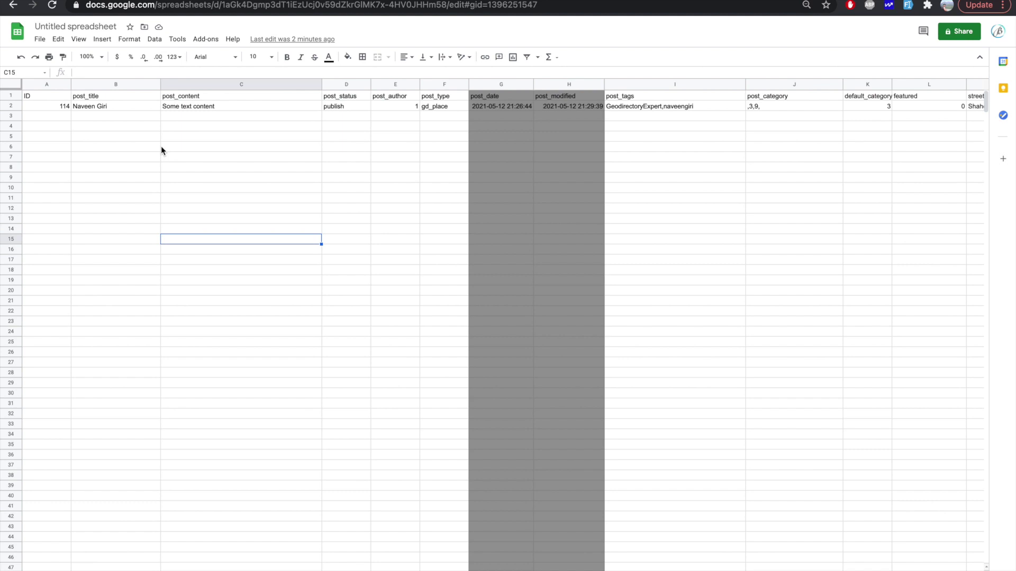
# Step: Inspect the ID column and the listing's ID value in A2
pyautogui.click(46, 86)
pyautogui.click(54, 108)
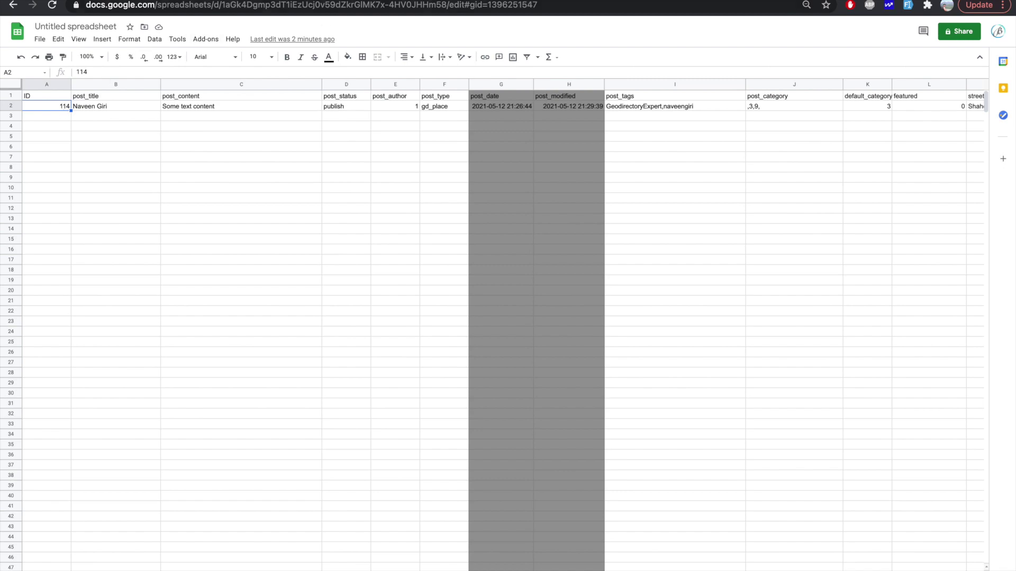
pyautogui.hotkey('ctrl', 'Tab')
pyautogui.hotkey('ctrl', 'shift', 'Tab')
# Step: Walk through the title, status, author and post type cells B3 to F3
pyautogui.click(59, 116)
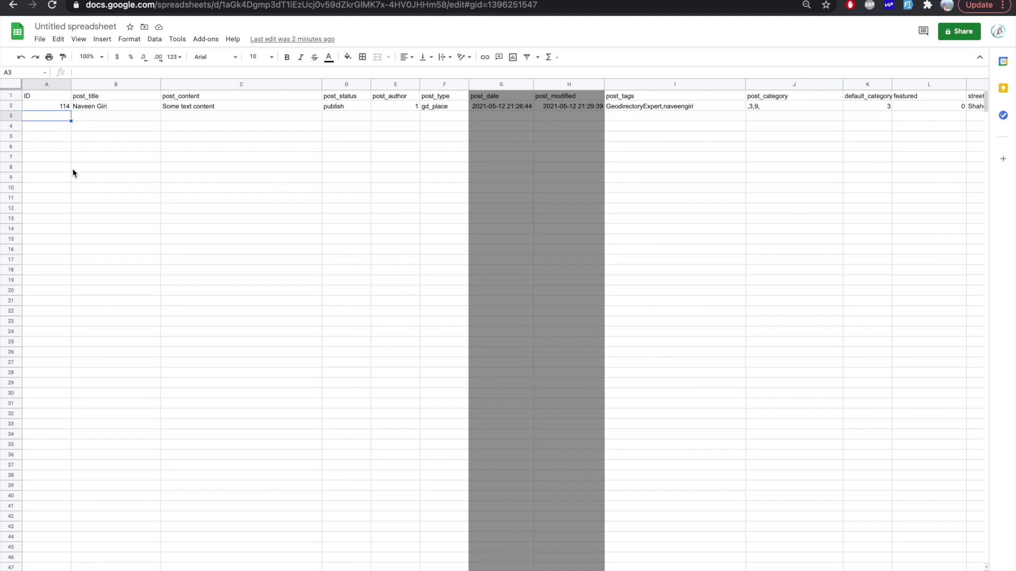
pyautogui.click(90, 120)
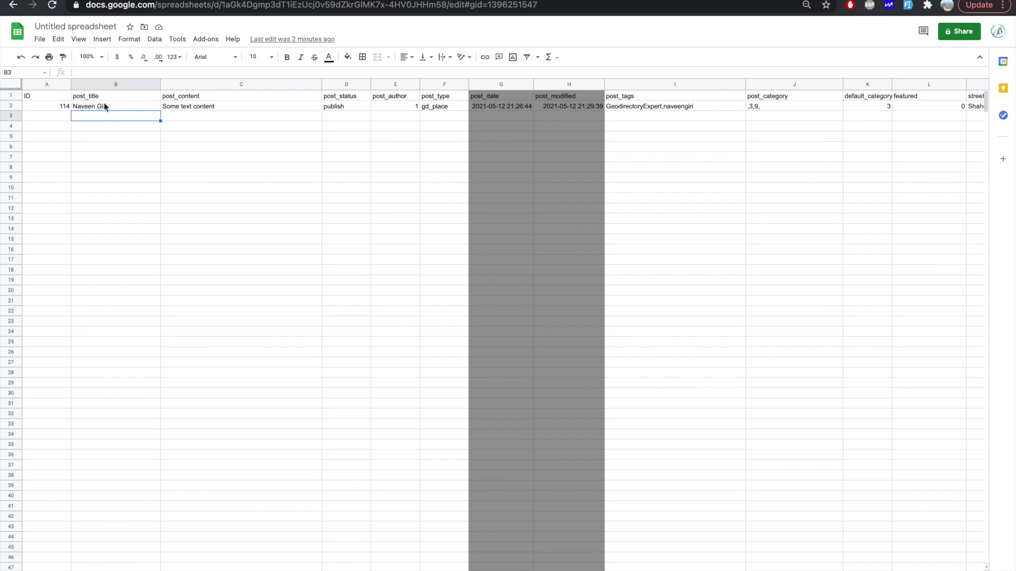
pyautogui.hscroll(3, 154, 120)
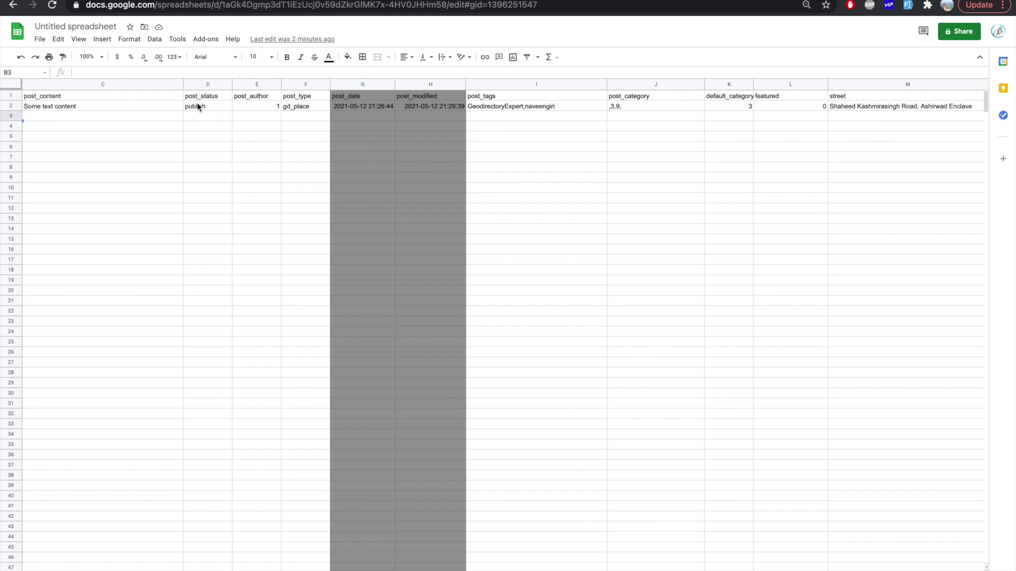
pyautogui.click(197, 105)
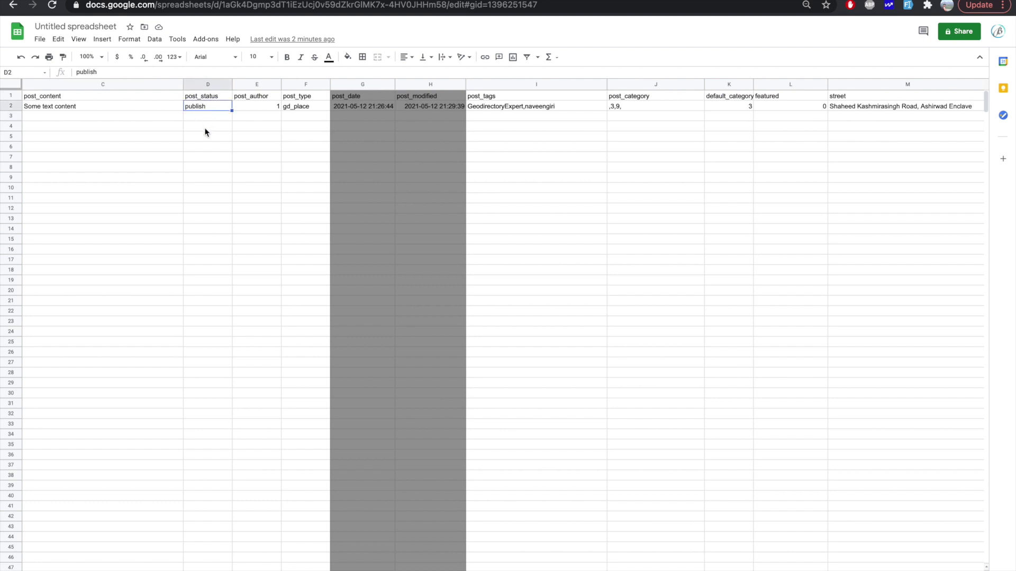
pyautogui.click(204, 117)
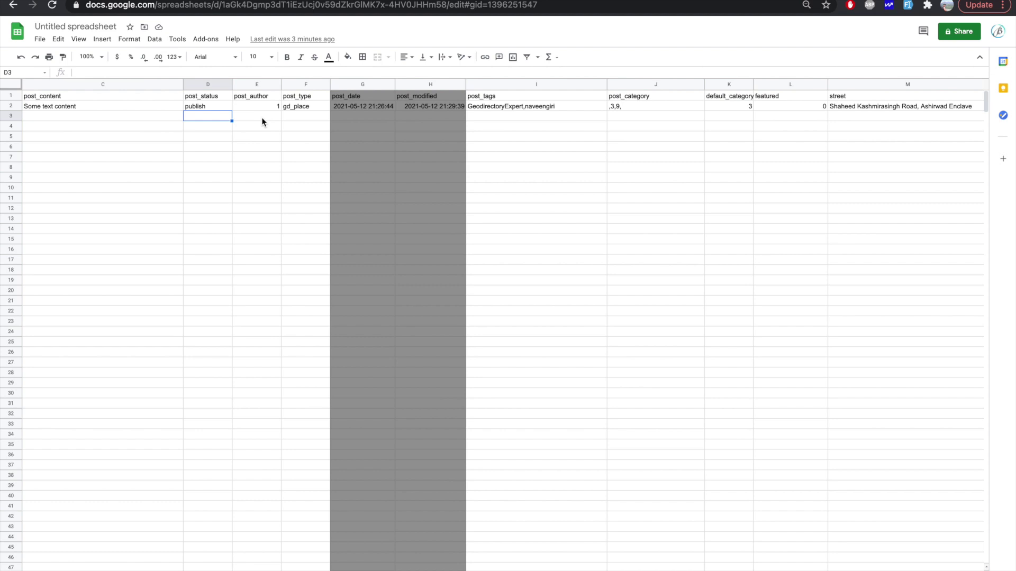
pyautogui.click(261, 115)
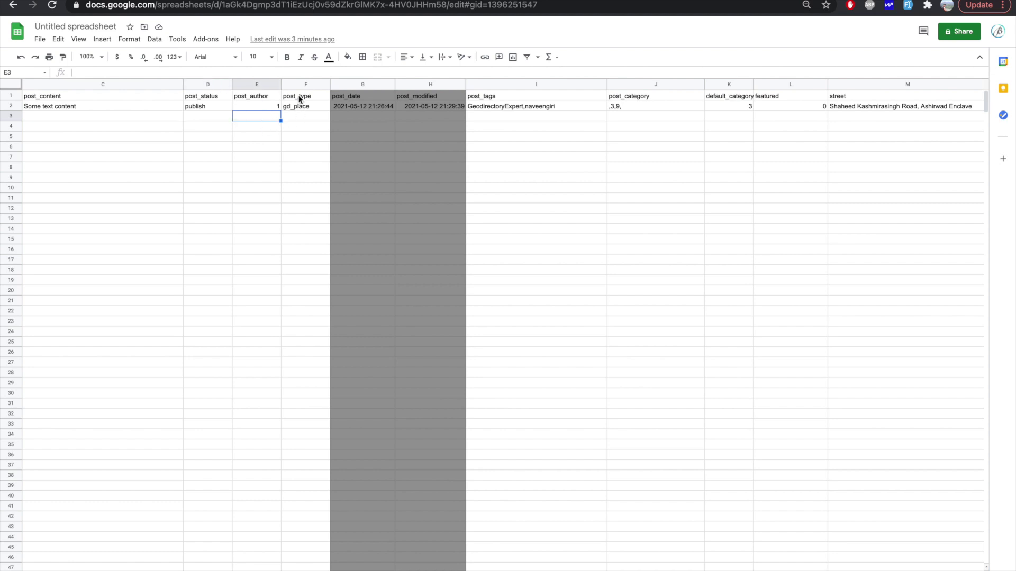
pyautogui.click(295, 118)
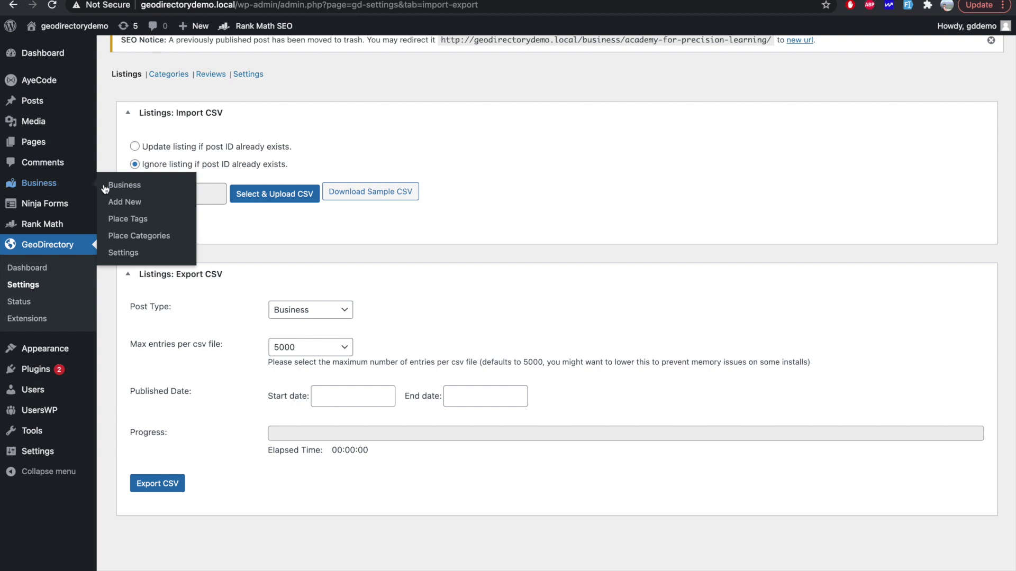
pyautogui.click(55, 188)
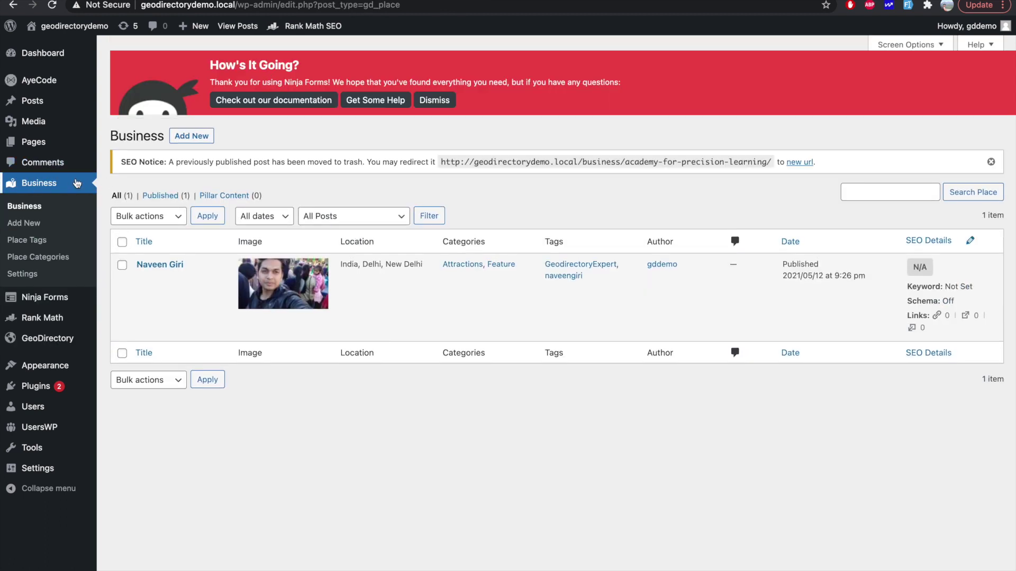
pyautogui.doubleClick(372, 5)
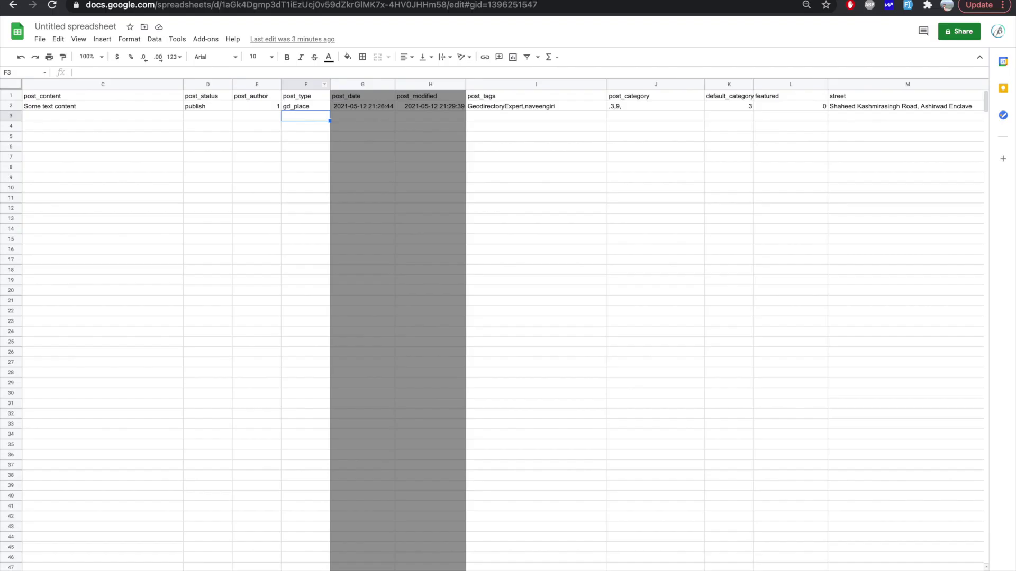
pyautogui.hotkey('ctrl', 'Tab')
pyautogui.click(316, 147)
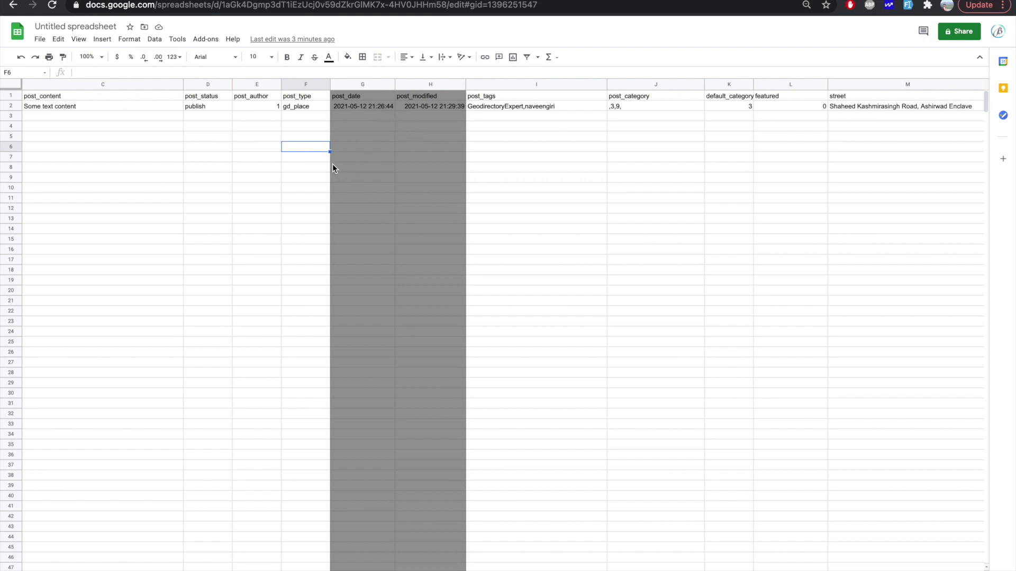
# Step: Review the post_date cell in G3 and the post_tags value in I2
pyautogui.click(369, 117)
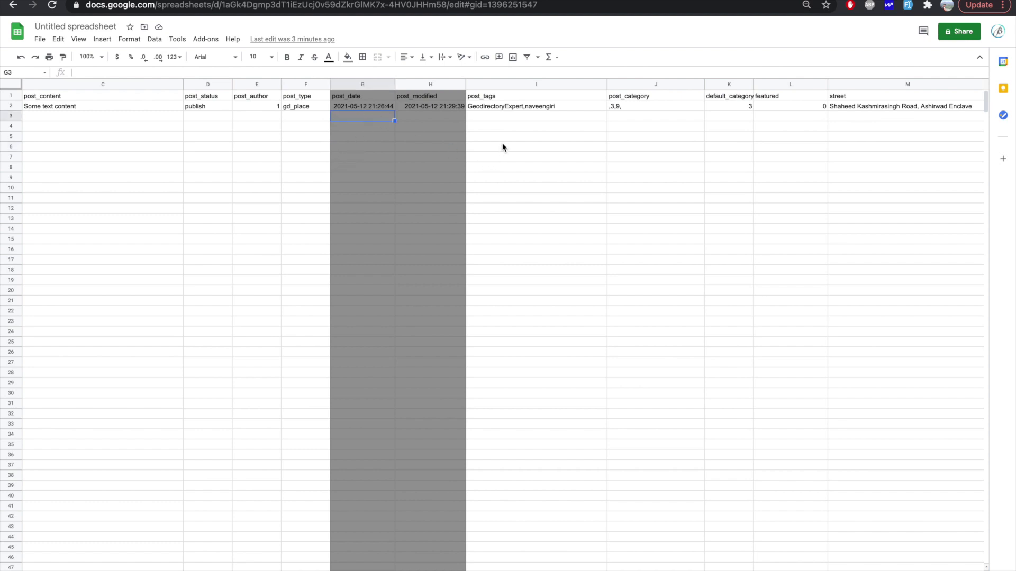
pyautogui.click(491, 108)
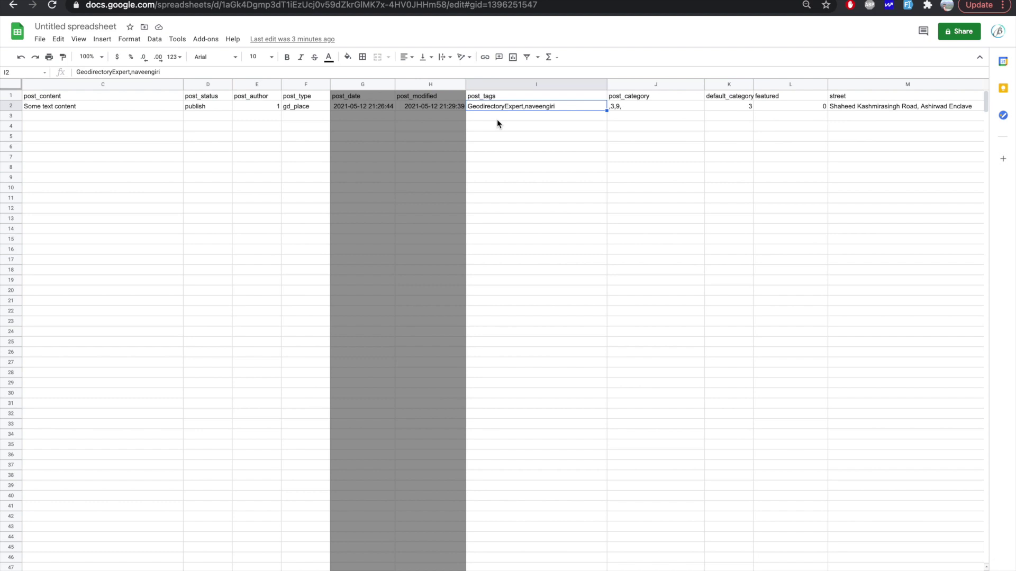
pyautogui.hscroll(2, 564, 147)
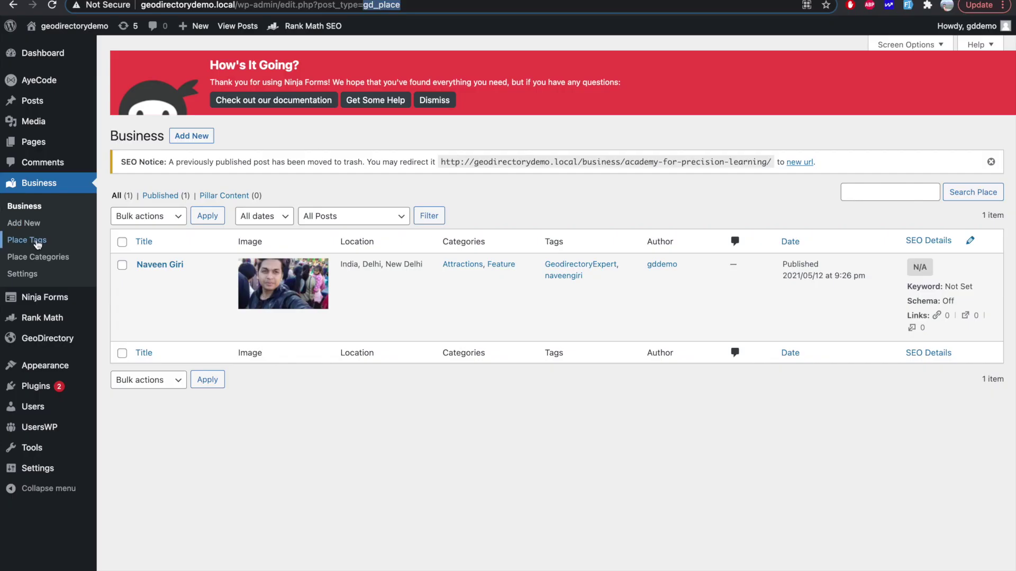
# Step: Check the Cat IDs on Place Categories: Attractions is 3, Feature is 9
pyautogui.click(40, 258)
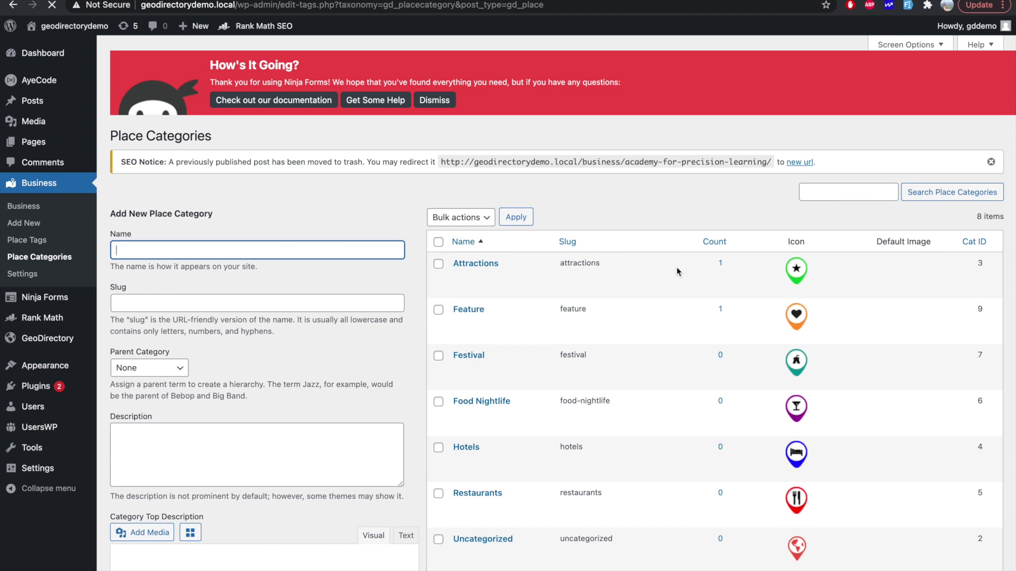
pyautogui.scroll(-1, 676, 267)
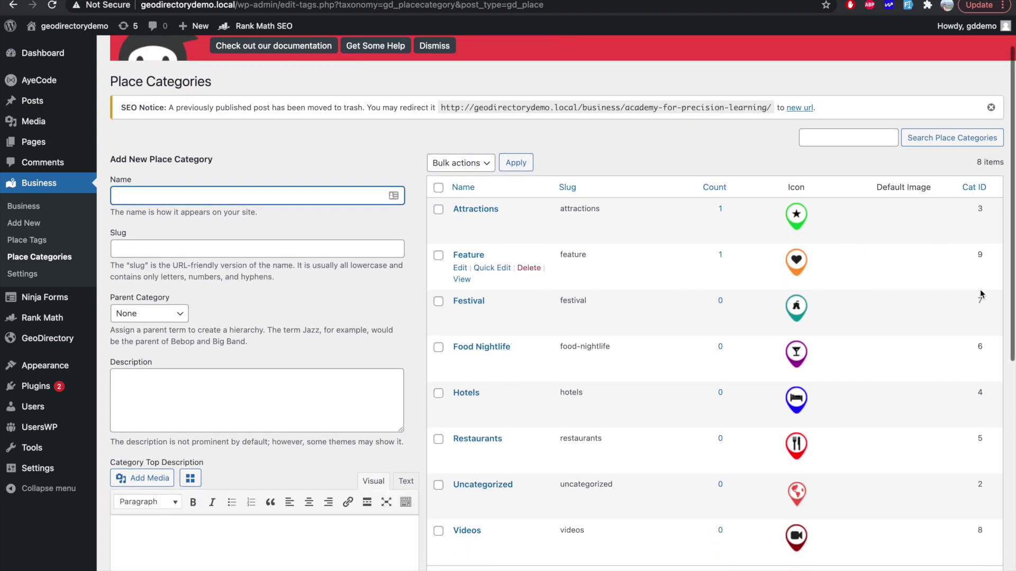
pyautogui.scroll(-3, 980, 290)
pyautogui.scroll(3, 980, 290)
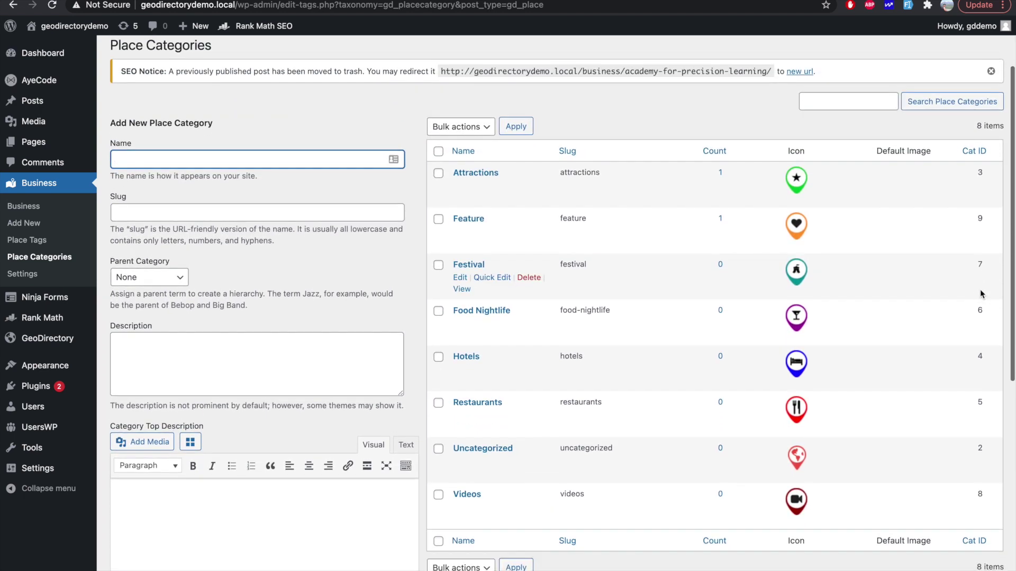
pyautogui.click(329, 2)
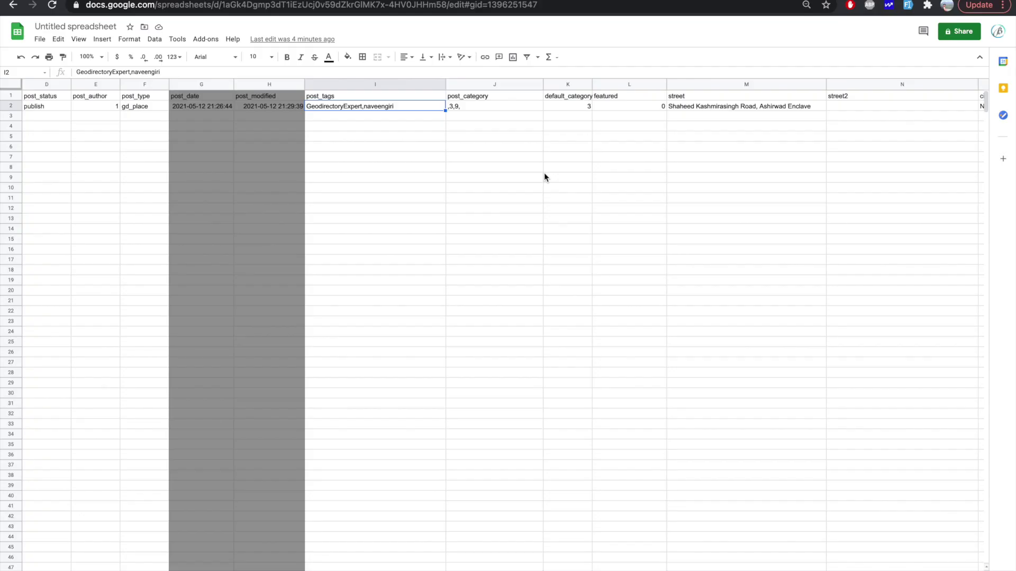
pyautogui.click(472, 118)
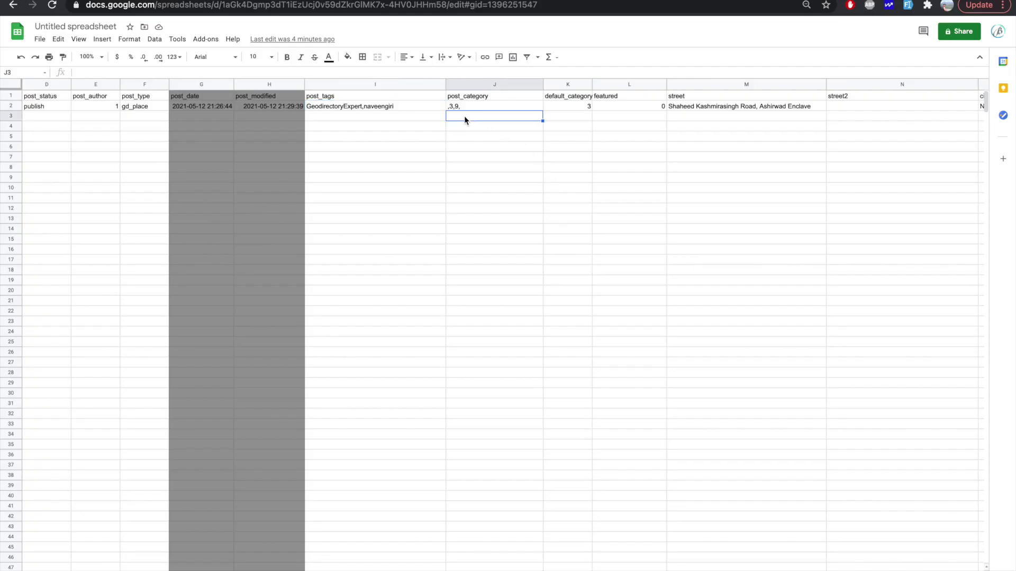
pyautogui.click(577, 119)
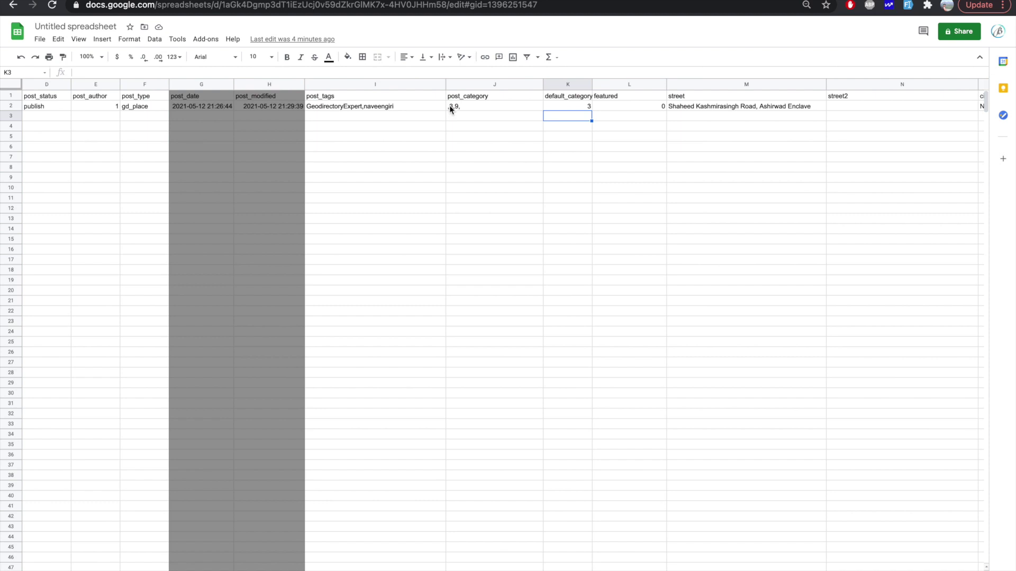
pyautogui.click(581, 128)
pyautogui.hscroll(1, 581, 130)
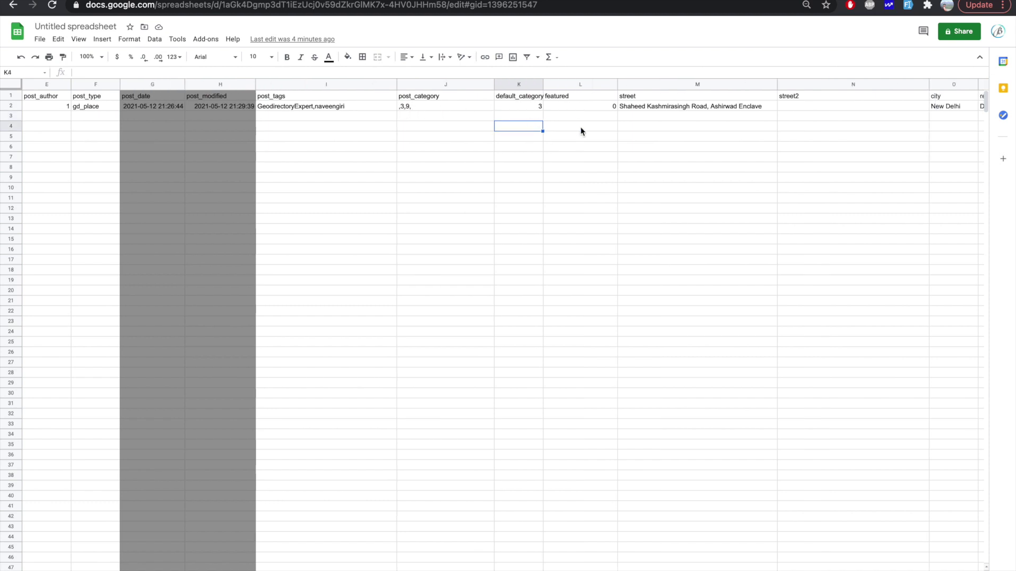
pyautogui.hscroll(6, 589, 113)
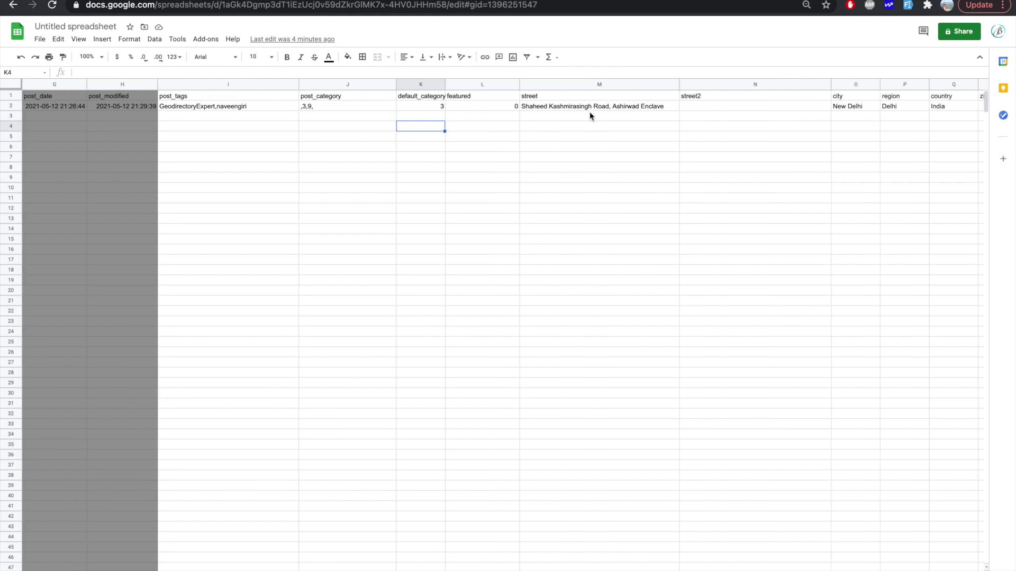
pyautogui.click(299, 107)
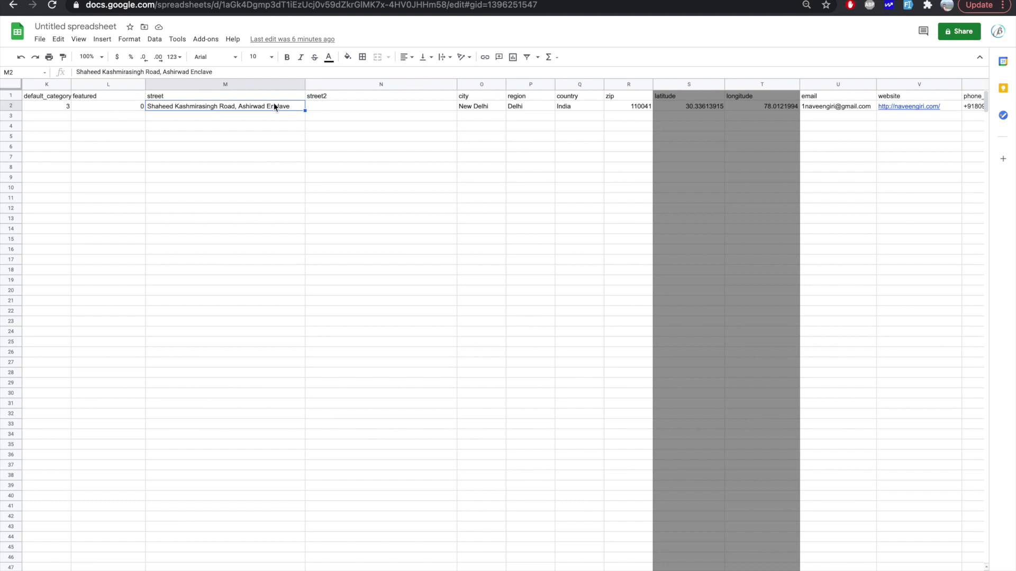
pyautogui.click(337, 110)
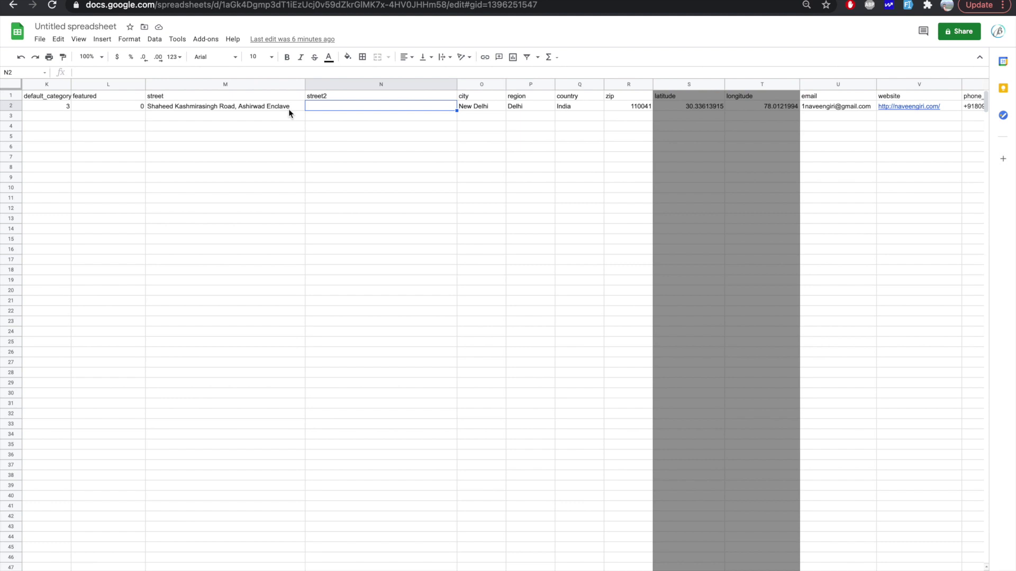
pyautogui.click(257, 108)
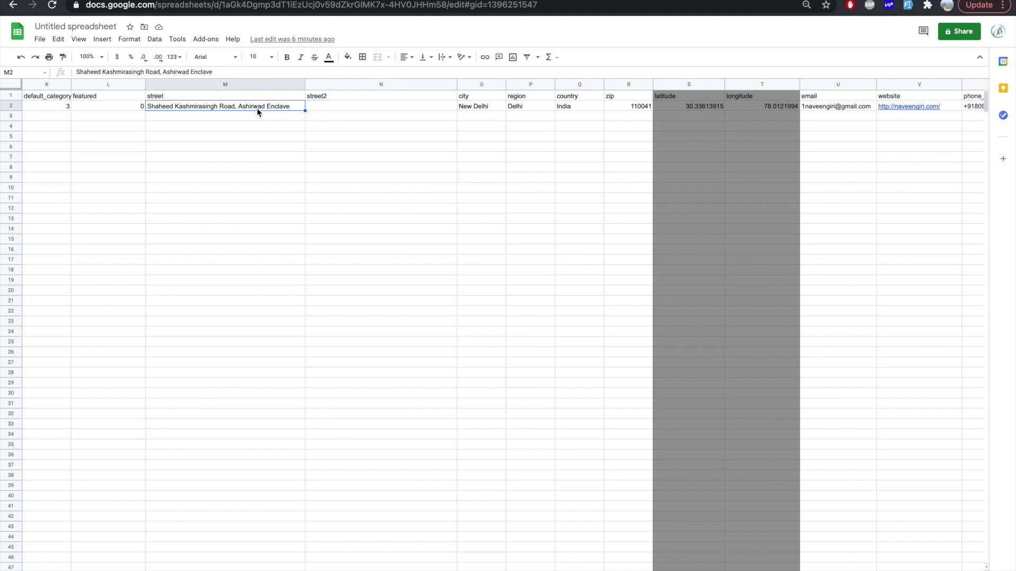
pyautogui.doubleClick(231, 109)
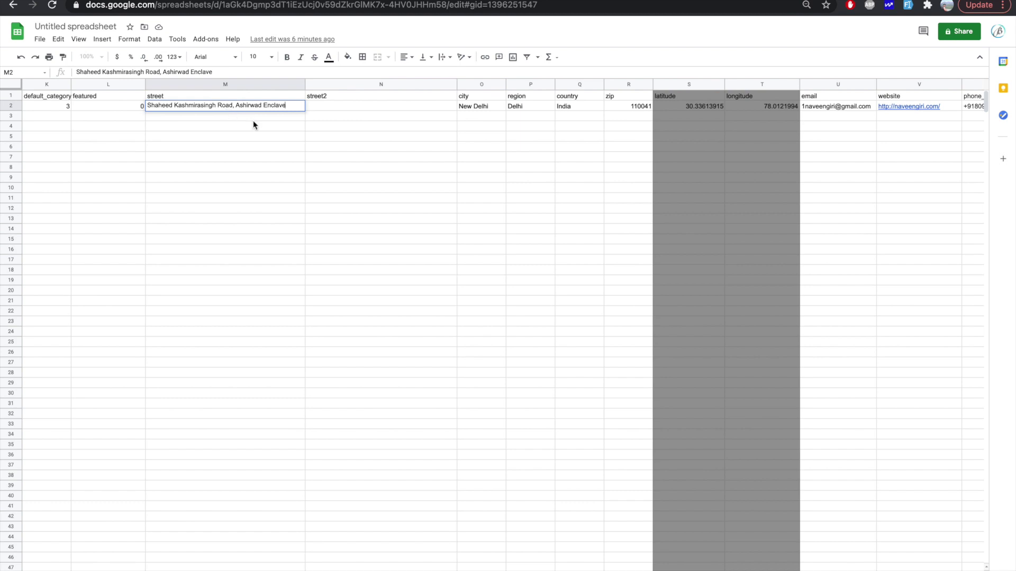
pyautogui.press('Return')
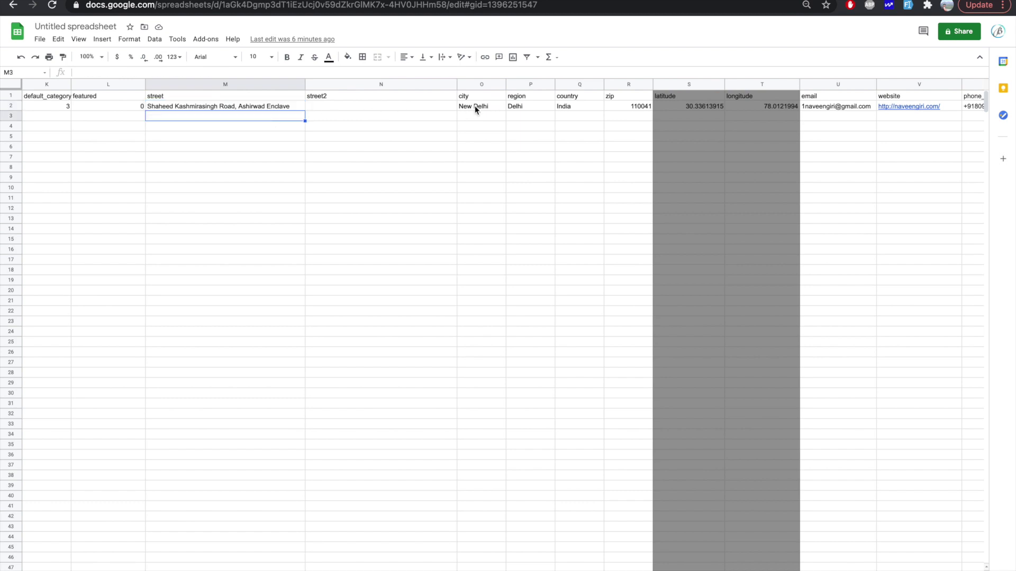
pyautogui.click(475, 108)
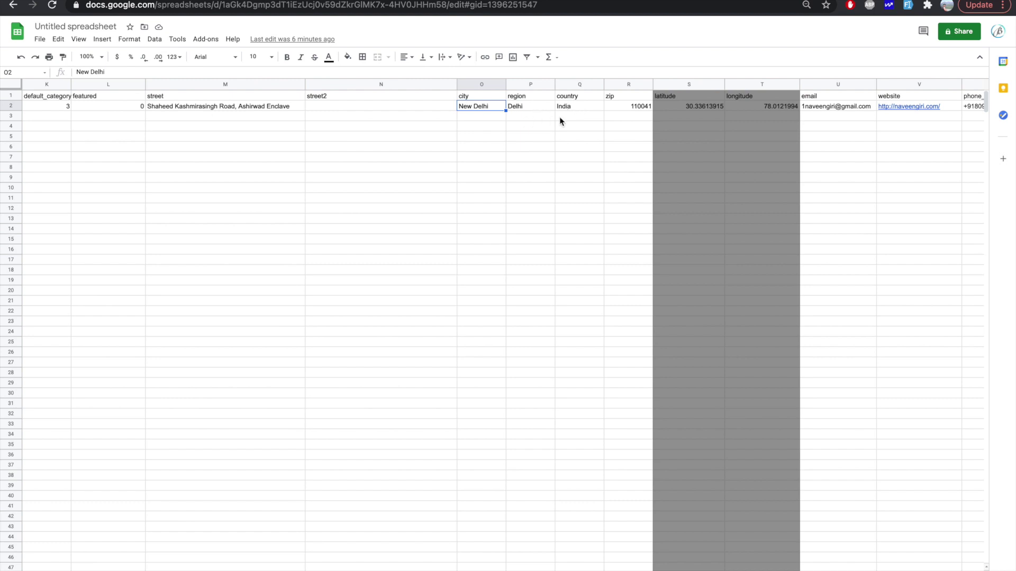
pyautogui.click(613, 114)
pyautogui.hscroll(1, 612, 138)
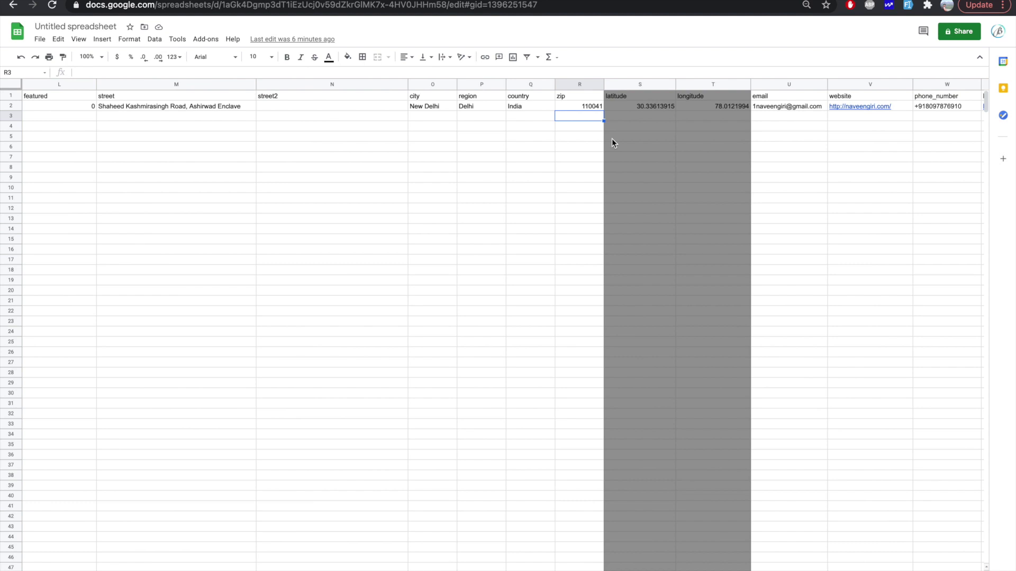
pyautogui.hscroll(2, 612, 138)
pyautogui.click(555, 188)
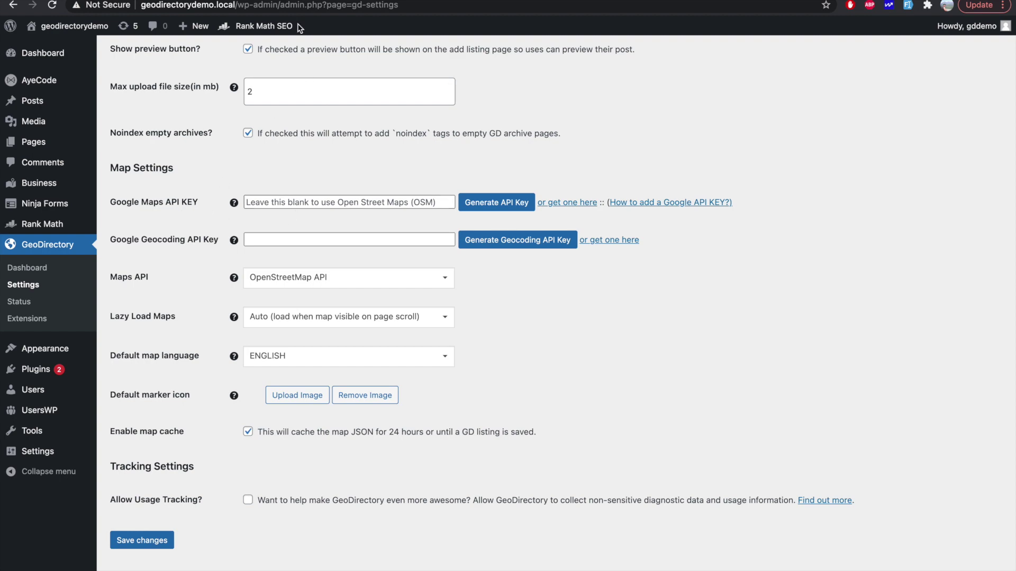
pyautogui.hotkey('ctrl', 'Tab')
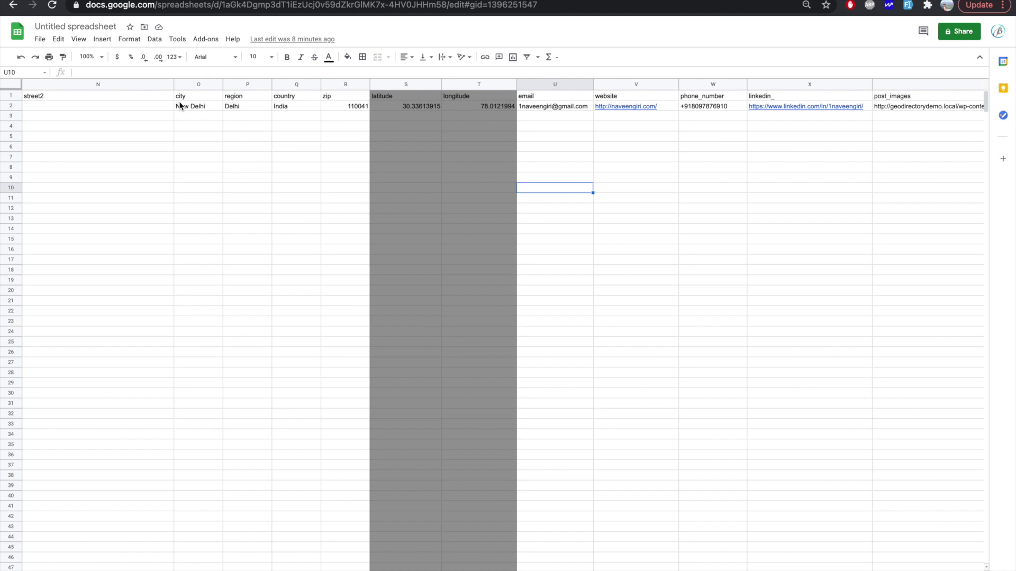
# Step: Review the listing's email and website cells in row 2 without changing them
pyautogui.hscroll(-10, 179, 100)
pyautogui.hscroll(15, 179, 101)
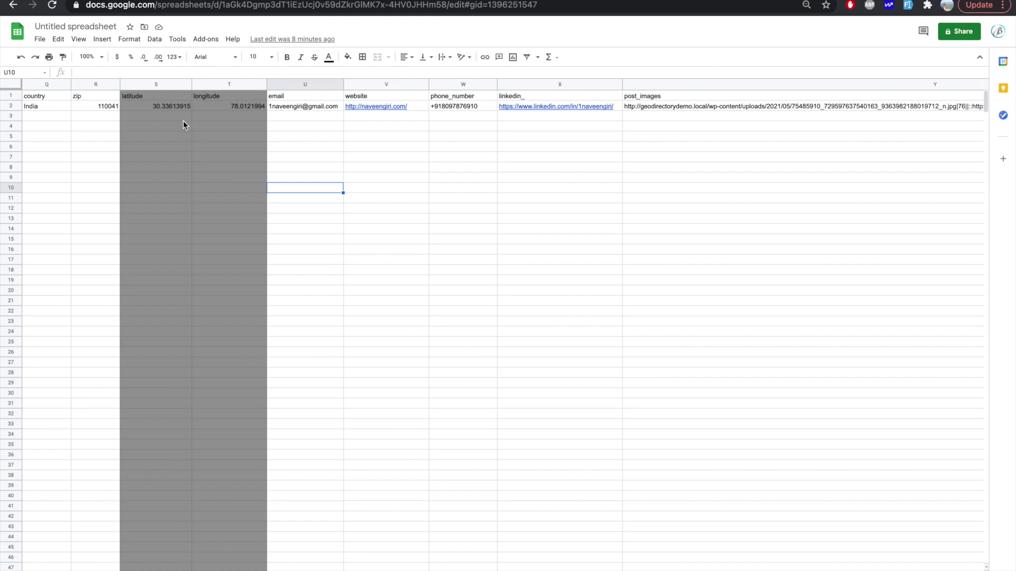
pyautogui.click(315, 115)
pyautogui.click(369, 120)
pyautogui.hscroll(2, 369, 120)
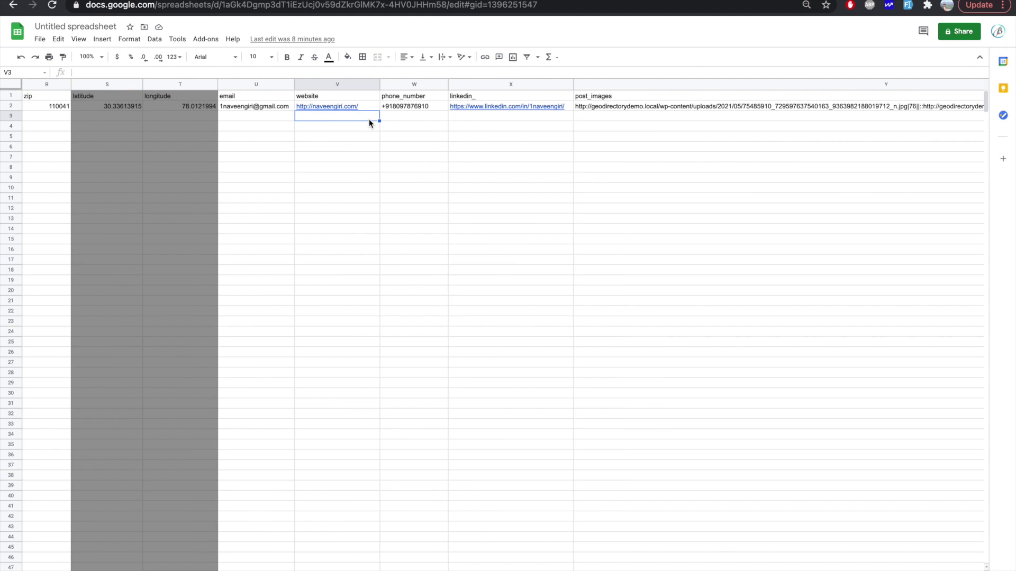
pyautogui.doubleClick(247, 108)
pyautogui.click(338, 120)
# Step: Inspect post_images cell Y2 with image IDs 76 and 77, then view the GeoDirectory import docs
pyautogui.hscroll(2, 386, 124)
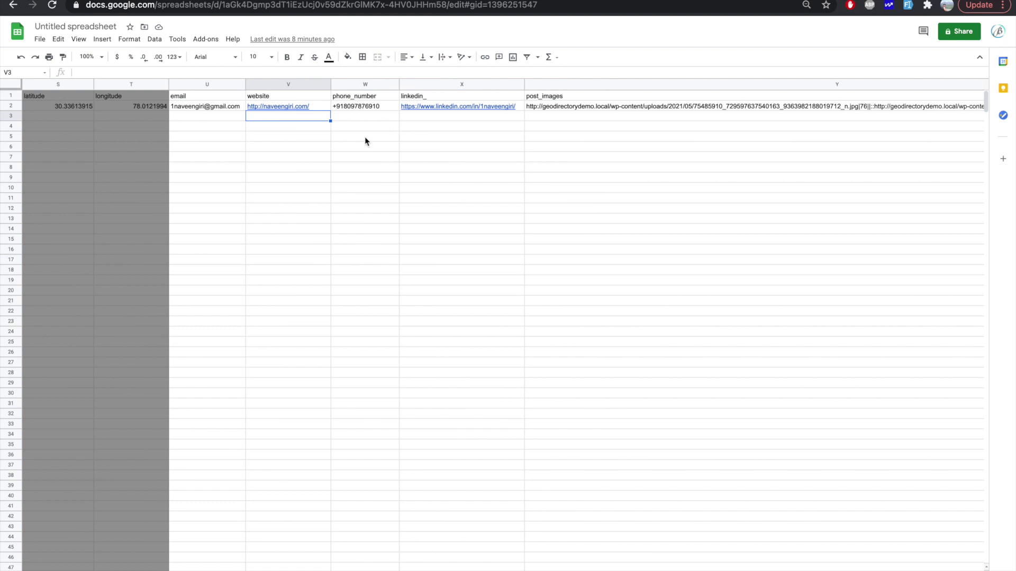
pyautogui.hscroll(2, 408, 135)
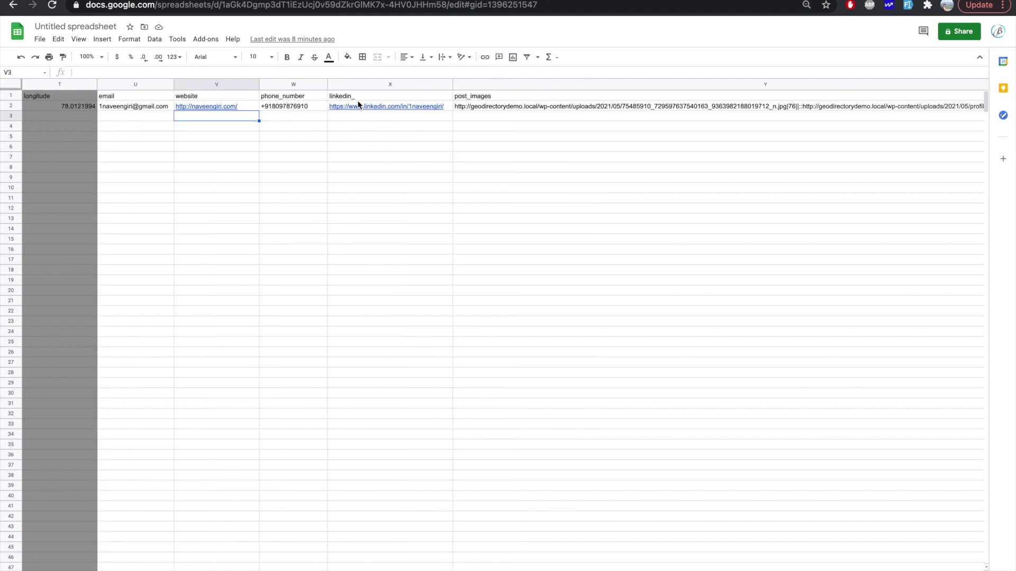
pyautogui.moveTo(382, 108)
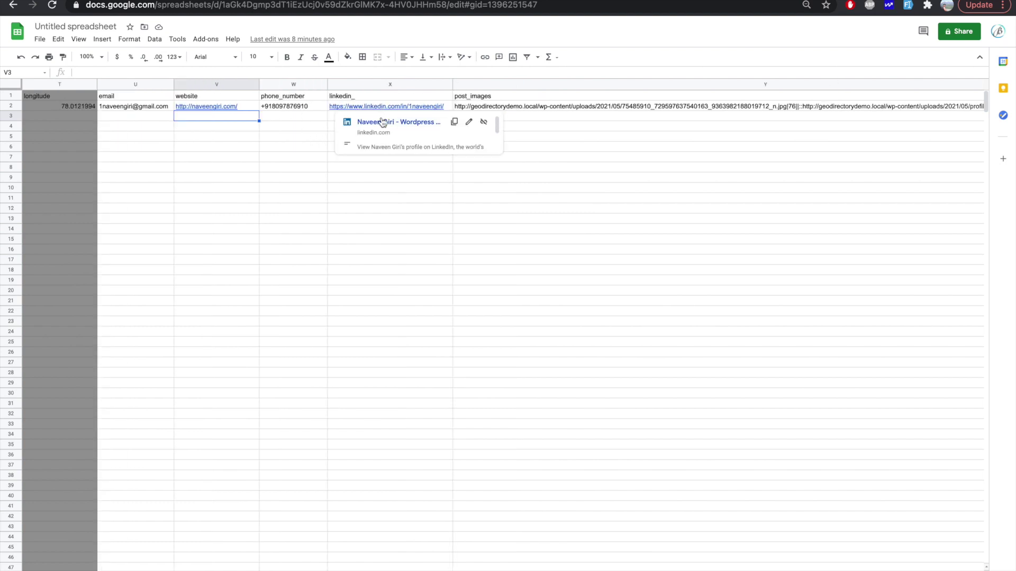
pyautogui.click(510, 199)
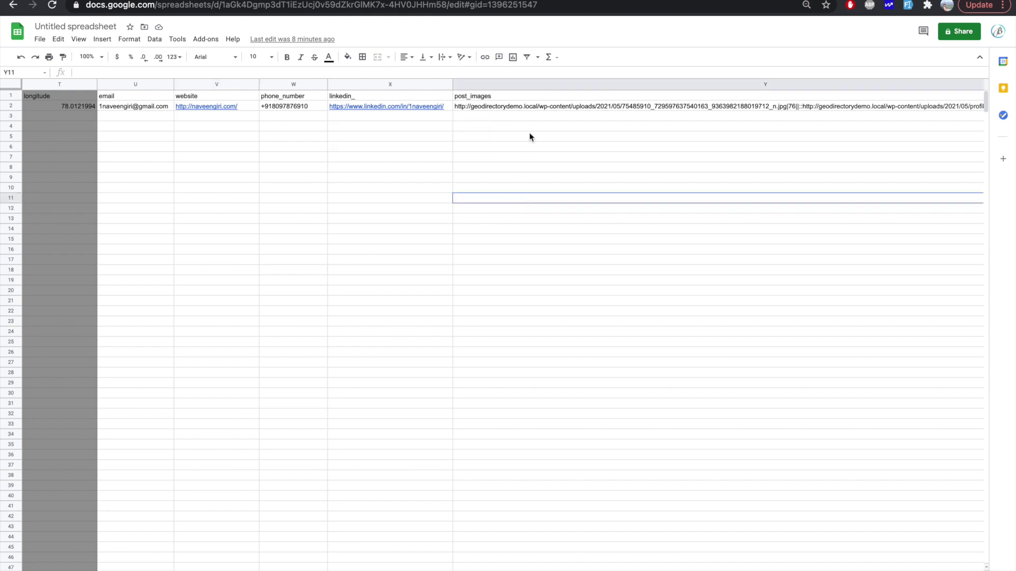
pyautogui.hscroll(2, 529, 132)
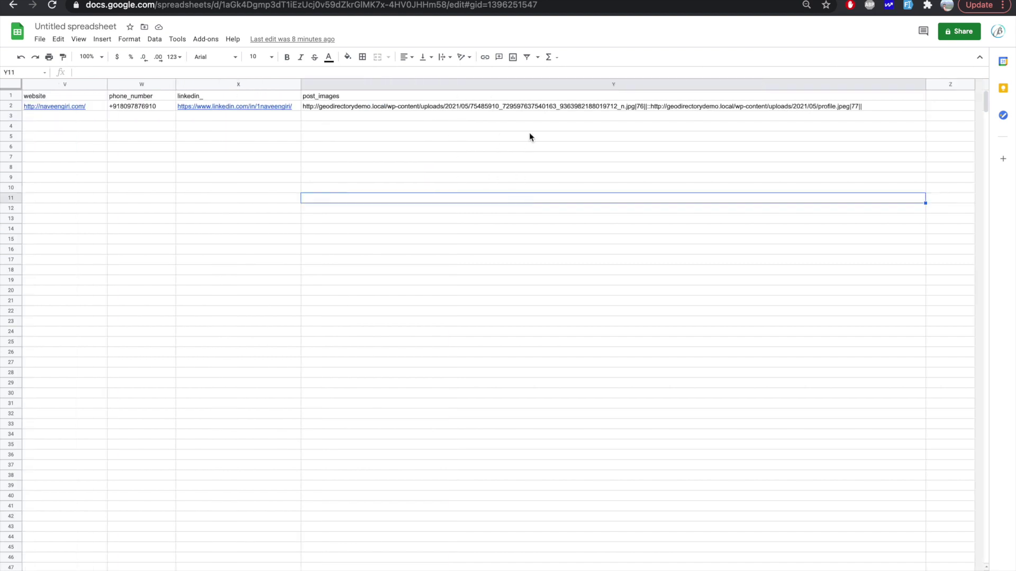
pyautogui.click(351, 95)
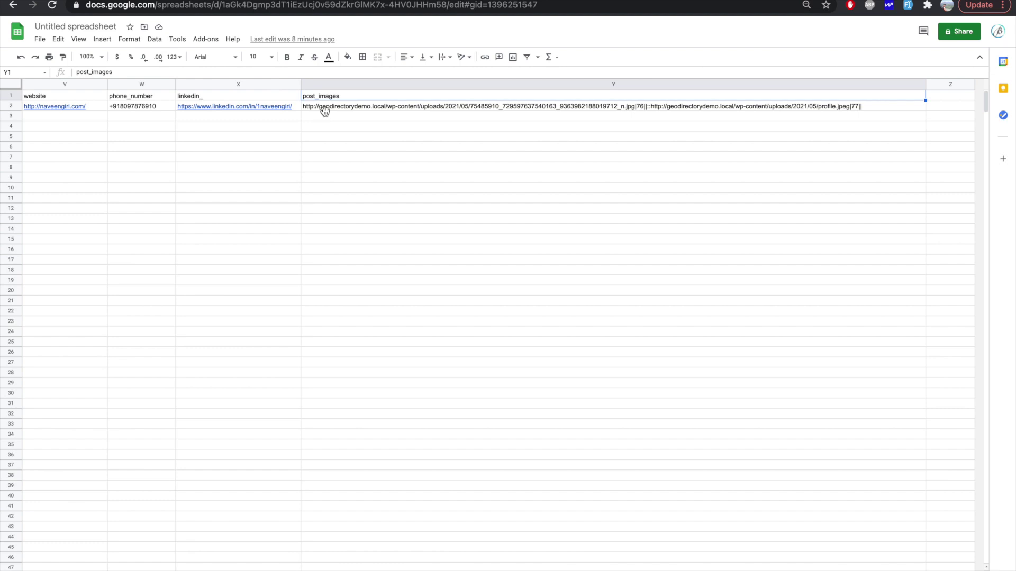
pyautogui.click(324, 110)
pyautogui.doubleClick(338, 109)
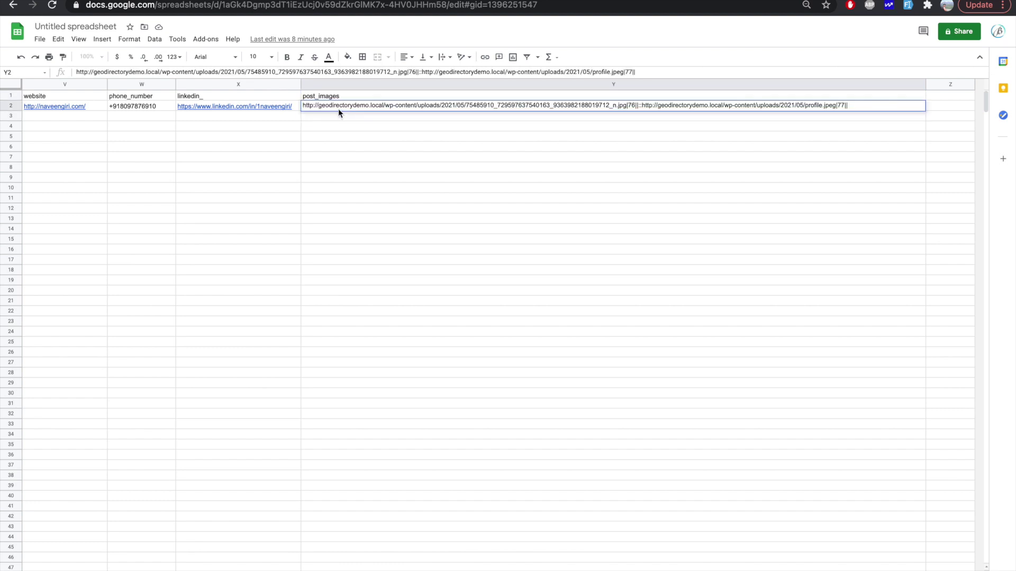
pyautogui.click(348, 130)
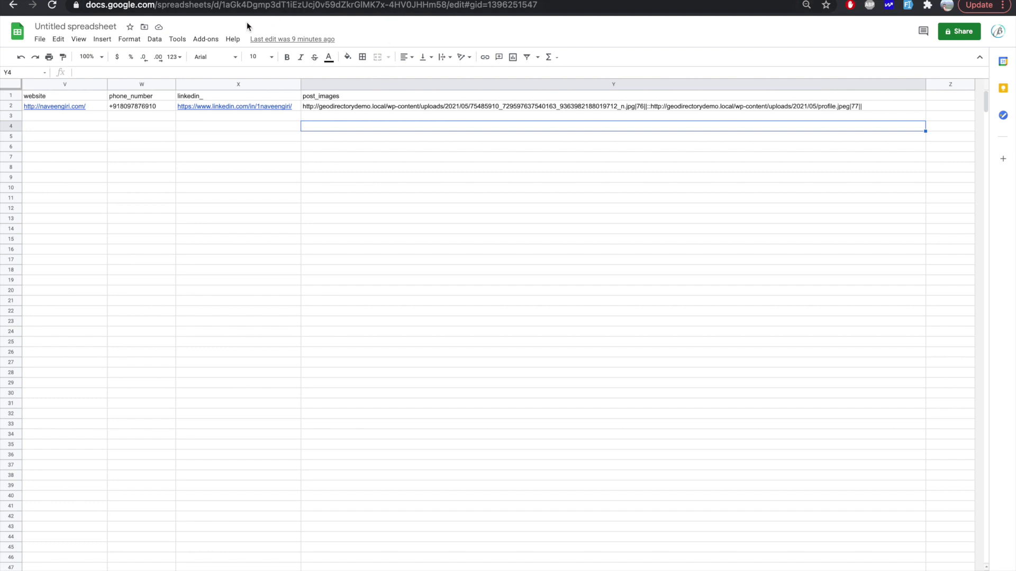
pyautogui.click(105, 1)
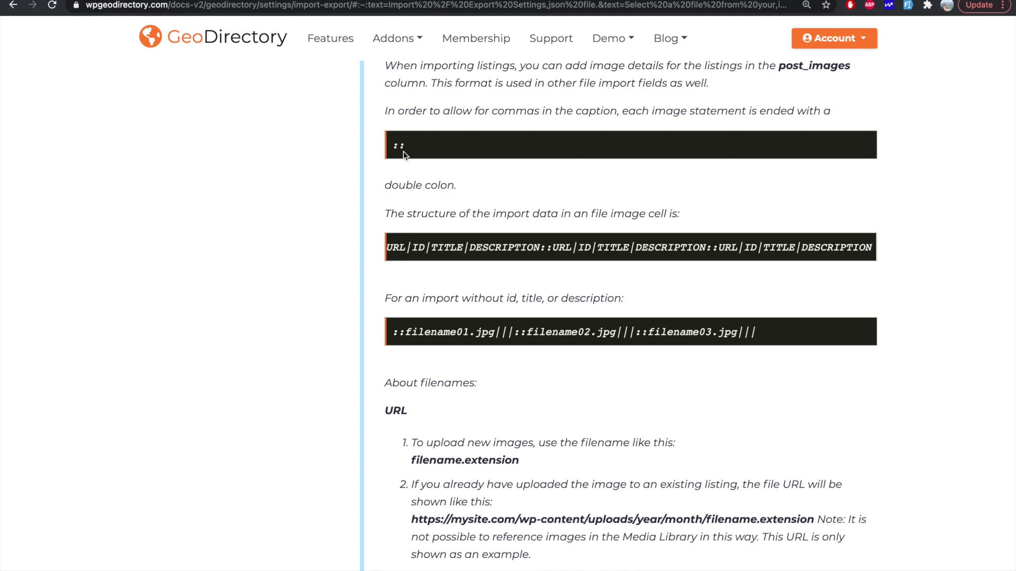
pyautogui.scroll(1, 403, 152)
pyautogui.moveTo(393, 177); pyautogui.dragTo(415, 179)
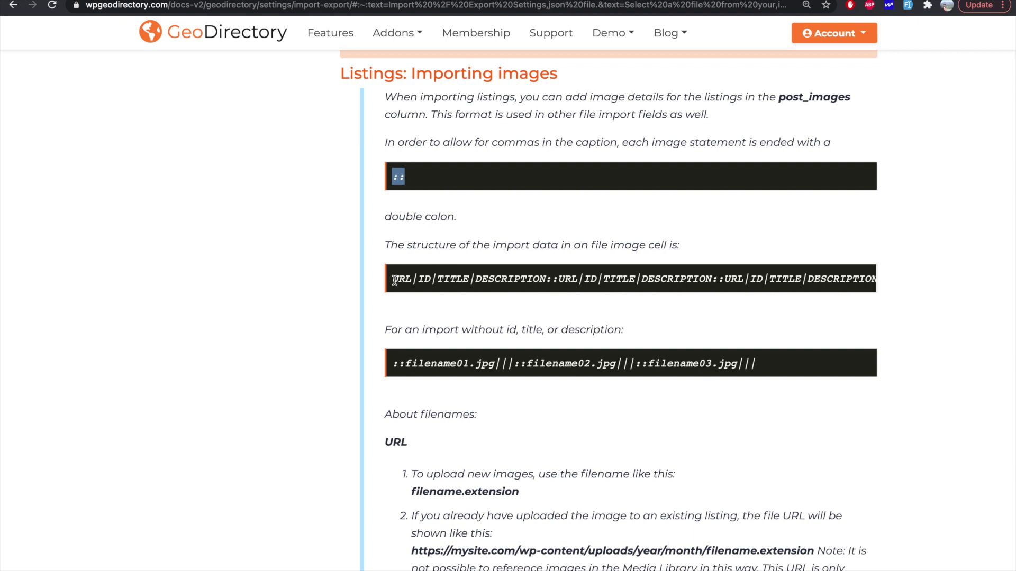
pyautogui.moveTo(395, 280); pyautogui.dragTo(431, 279)
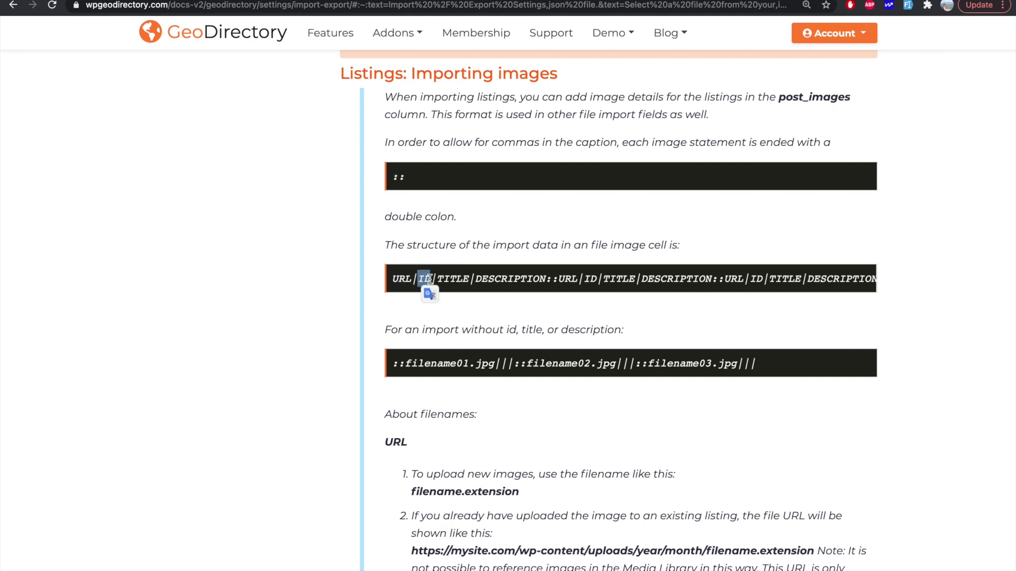
pyautogui.doubleClick(501, 279)
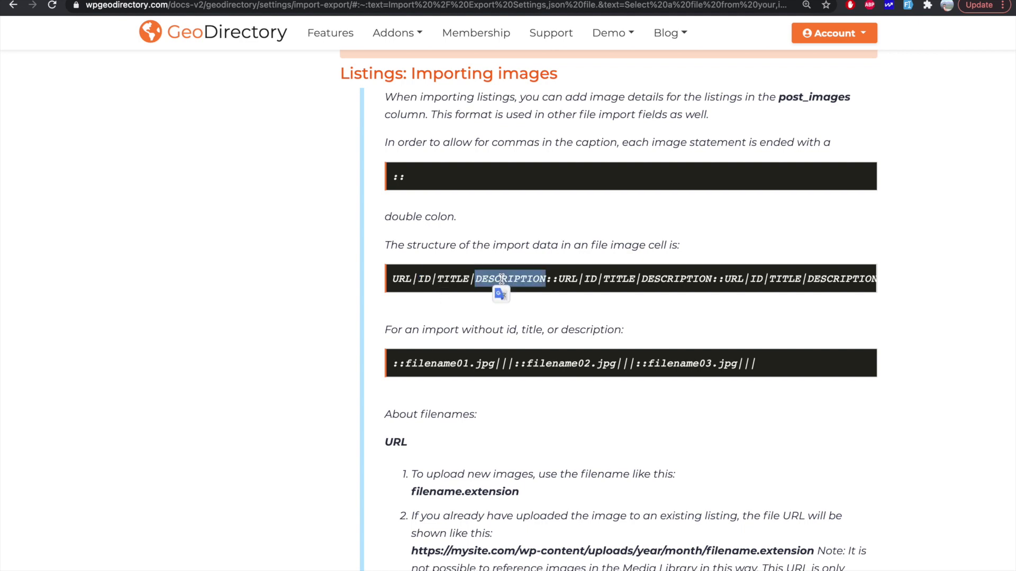
pyautogui.click(556, 282)
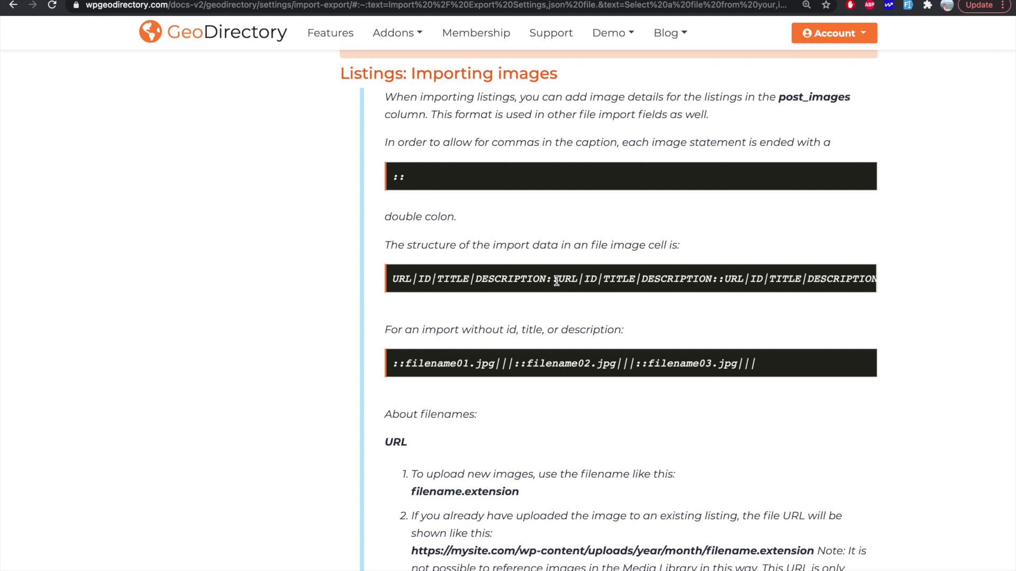
pyautogui.doubleClick(554, 281)
pyautogui.hscroll(1, 569, 283)
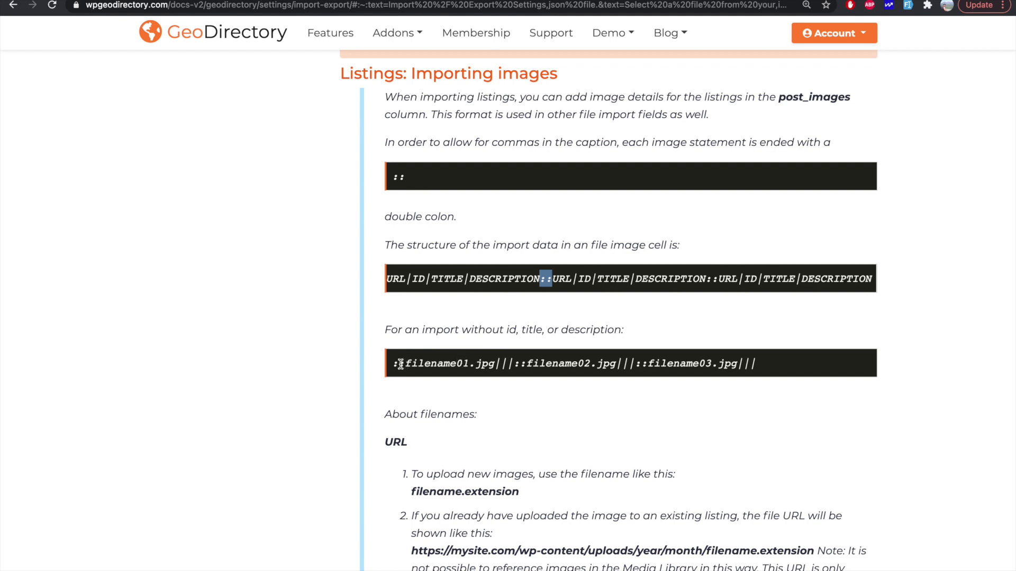
pyautogui.moveTo(399, 364); pyautogui.dragTo(406, 365)
pyautogui.hotkey('ctrl', 'Tab')
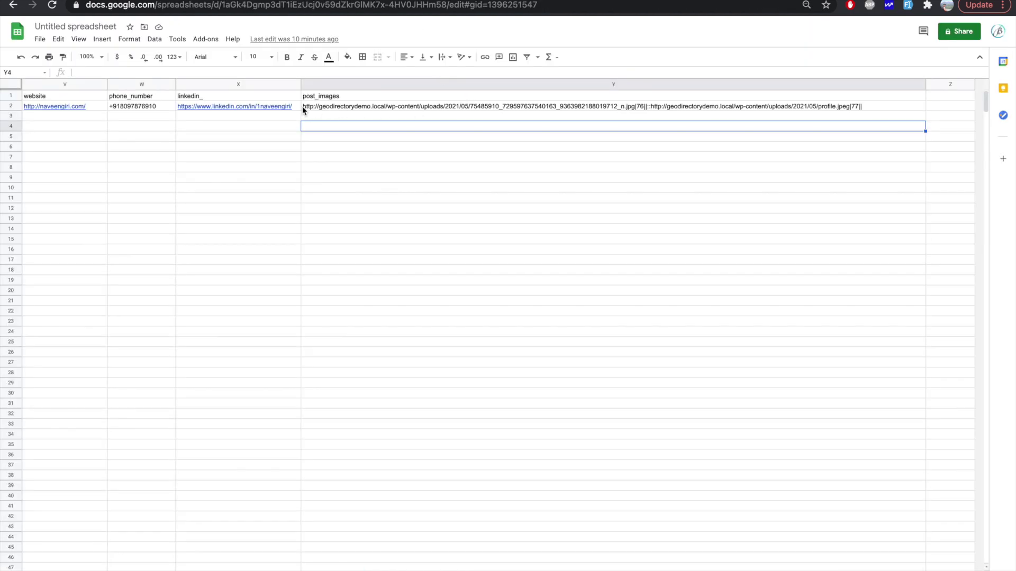
# Step: Edit Y2, type test text after image ID 76, and delete it again
pyautogui.click(480, 106)
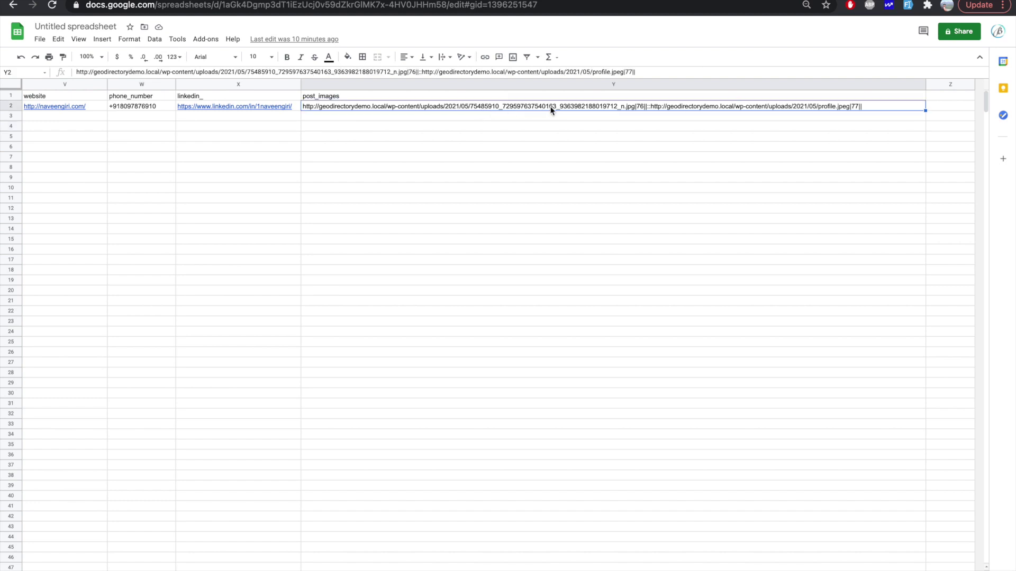
pyautogui.doubleClick(639, 107)
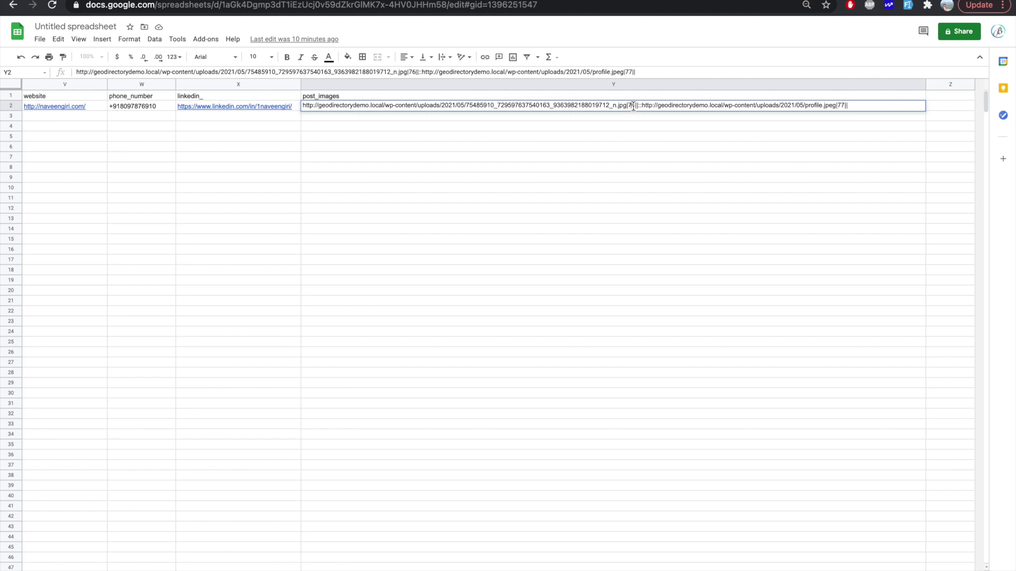
pyautogui.doubleClick(632, 105)
pyautogui.click(637, 106)
pyautogui.write('sadsd')
pyautogui.doubleClick(645, 106)
pyautogui.press('BackSpace')
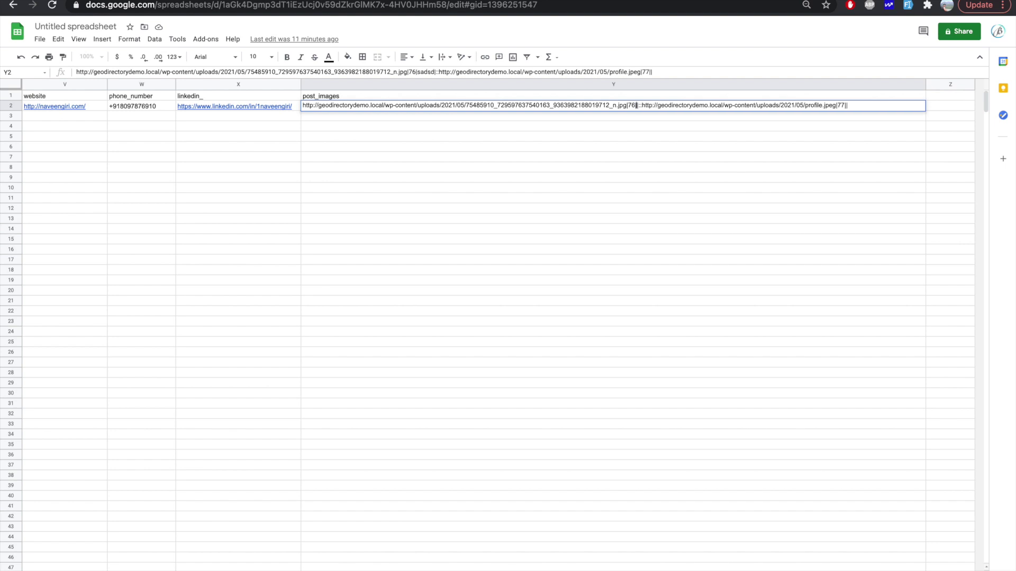
pyautogui.write('asdsds')
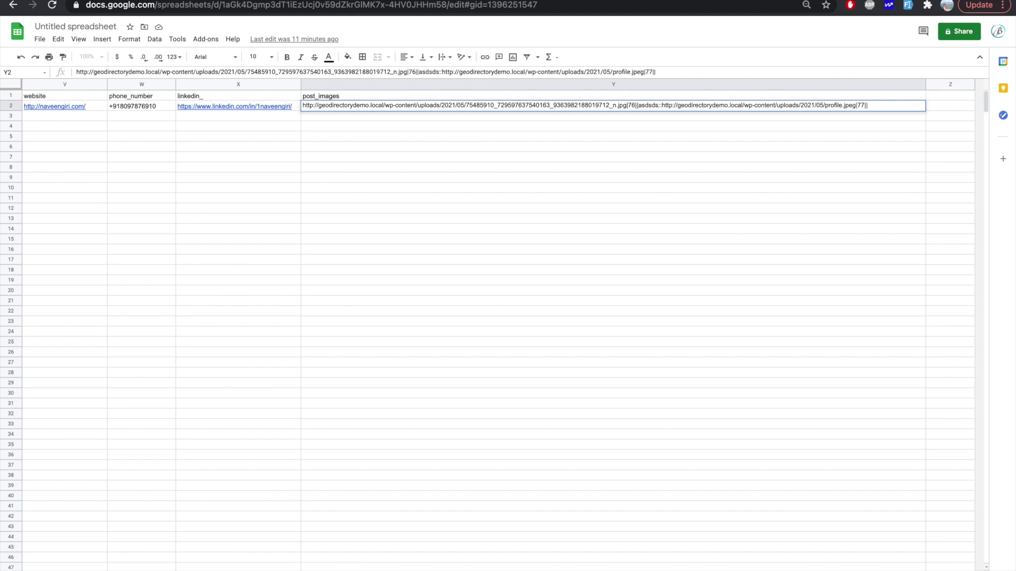
pyautogui.doubleClick(647, 106)
pyautogui.press('BackSpace')
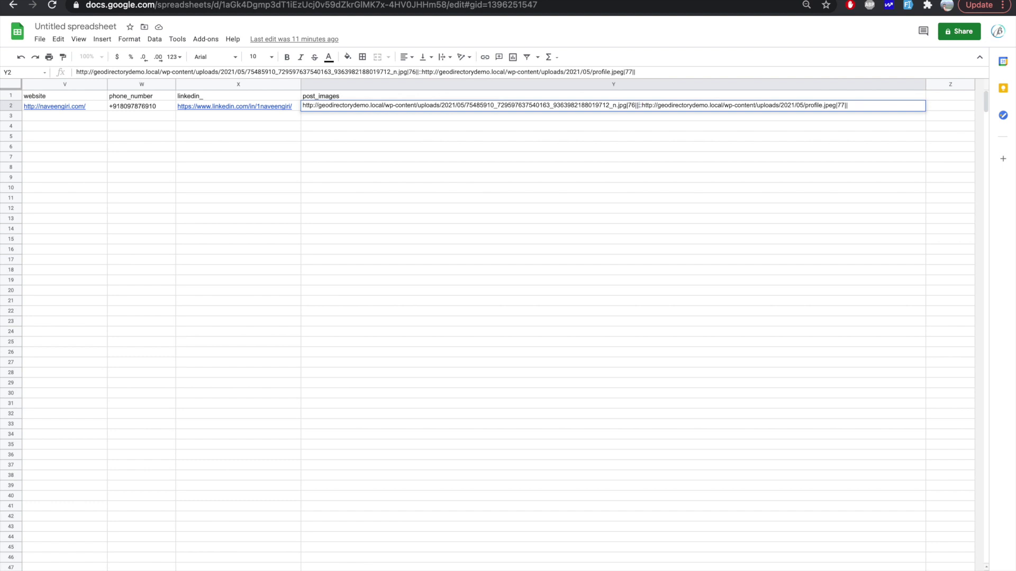
# Step: Examine the second image URL and ID 77, leaving Y2 unchanged
pyautogui.moveTo(641, 105); pyautogui.dragTo(804, 106)
pyautogui.click(810, 105)
pyautogui.moveTo(837, 105); pyautogui.dragTo(841, 105)
pyautogui.click(846, 106)
pyautogui.doubleClick(840, 106)
pyautogui.doubleClick(518, 116)
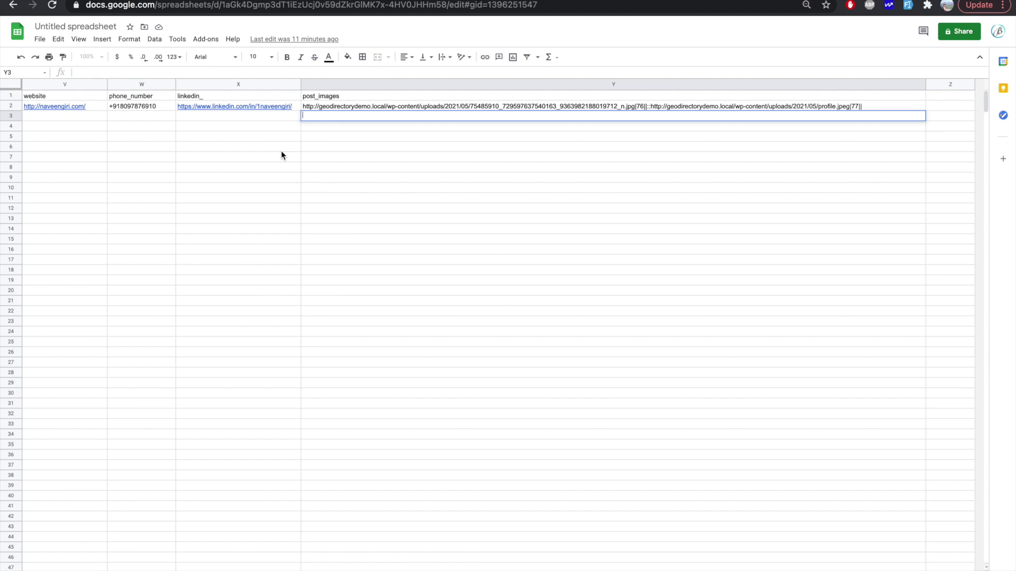
# Step: Fill row 3 with Sample Listing, 'Some text content for samplee listing', publish and author 1
pyautogui.hscroll(-15, 282, 154)
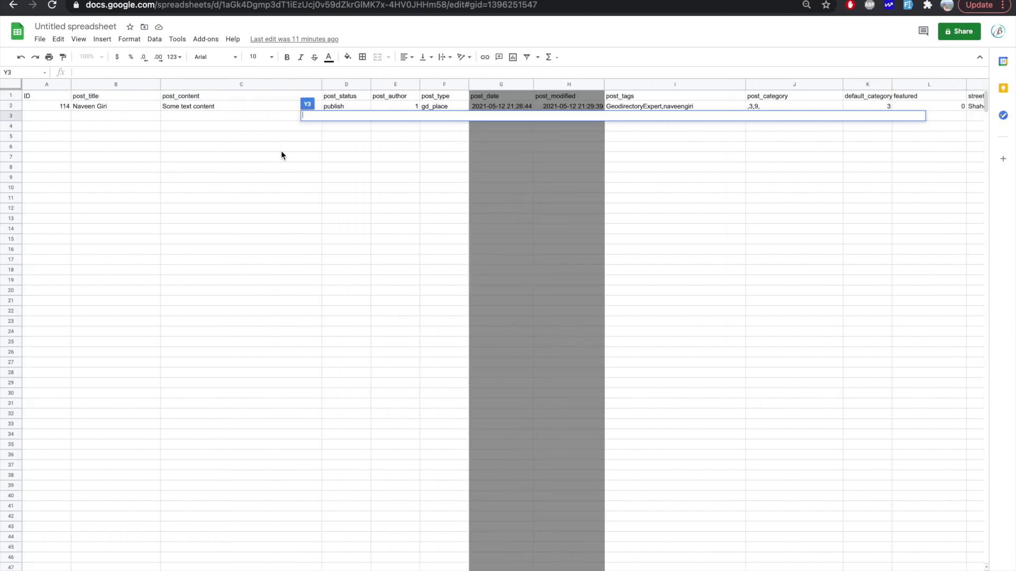
pyautogui.click(59, 115)
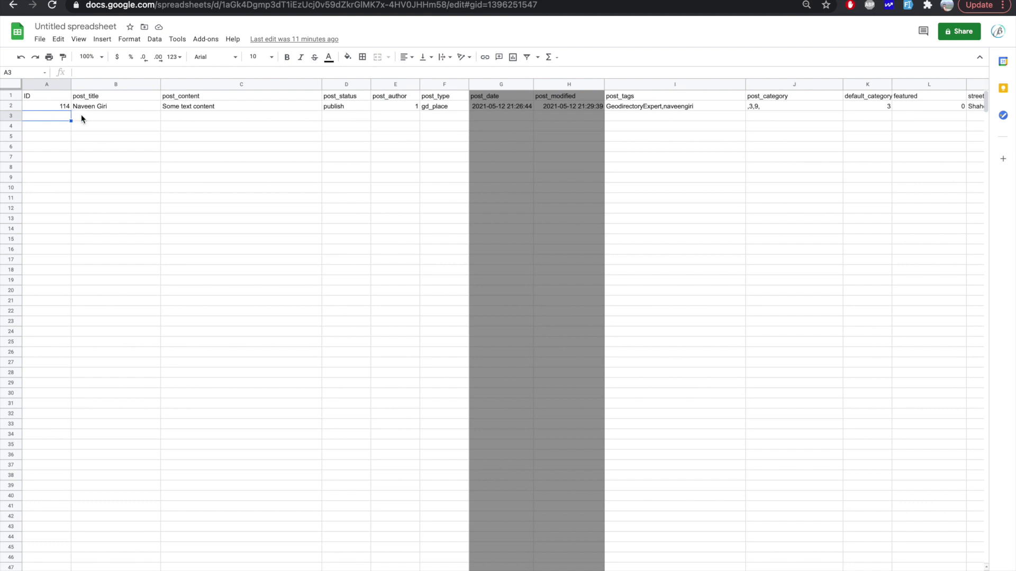
pyautogui.doubleClick(85, 116)
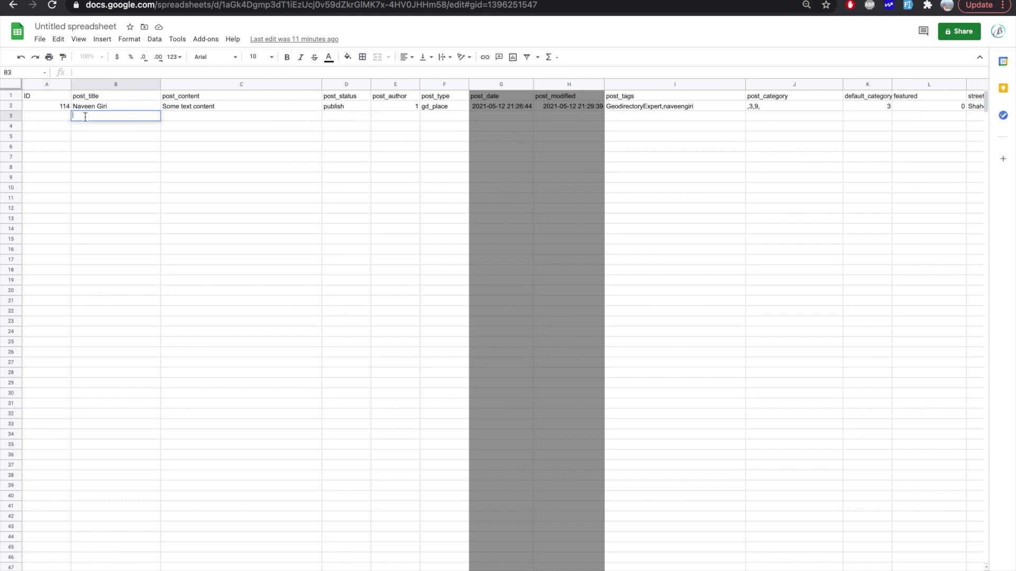
pyautogui.write('Sample Listing')
pyautogui.click(193, 119)
pyautogui.write('Some text content')
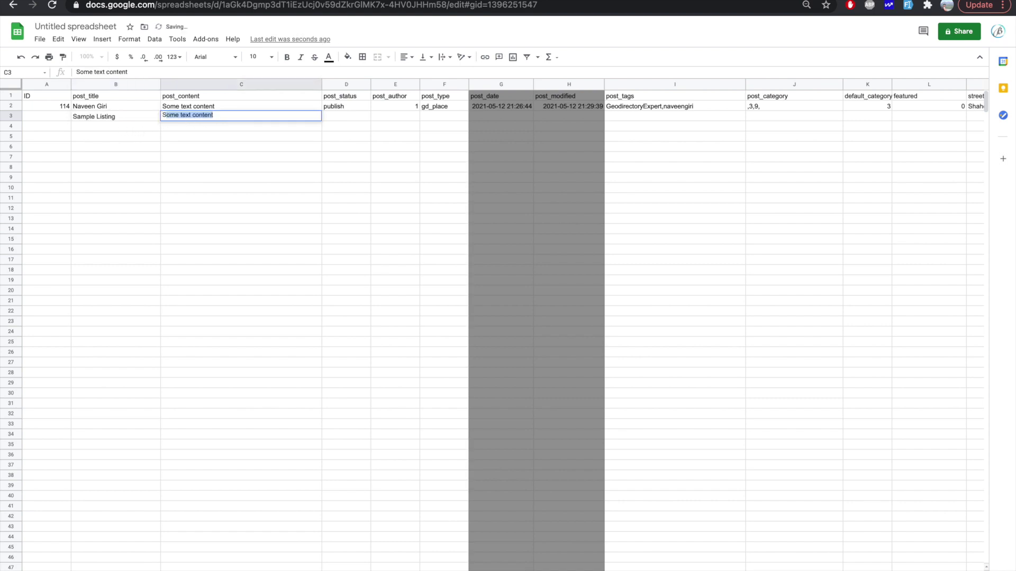
pyautogui.press('Right')
pyautogui.write('for')
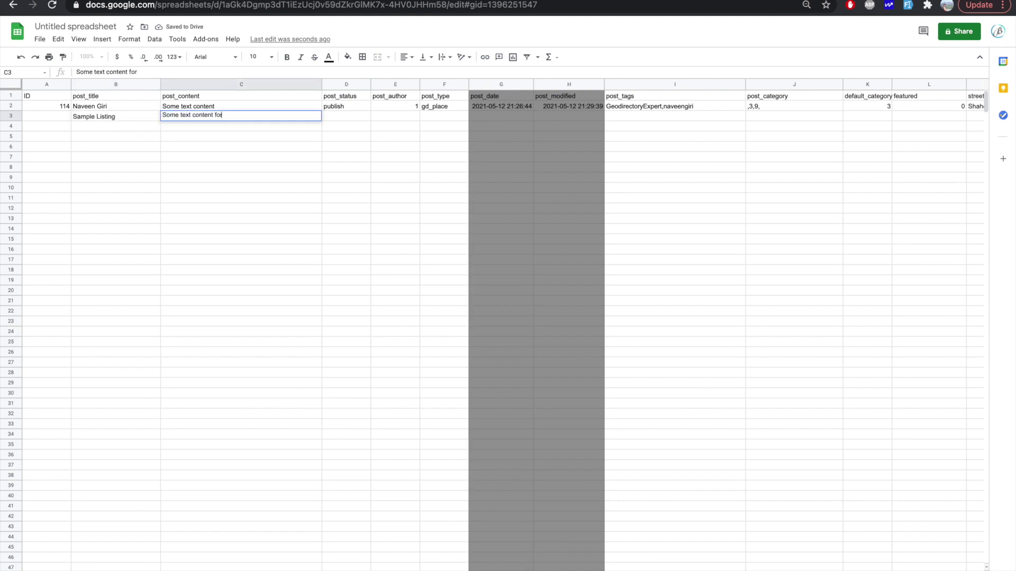
pyautogui.write(' samplee listing')
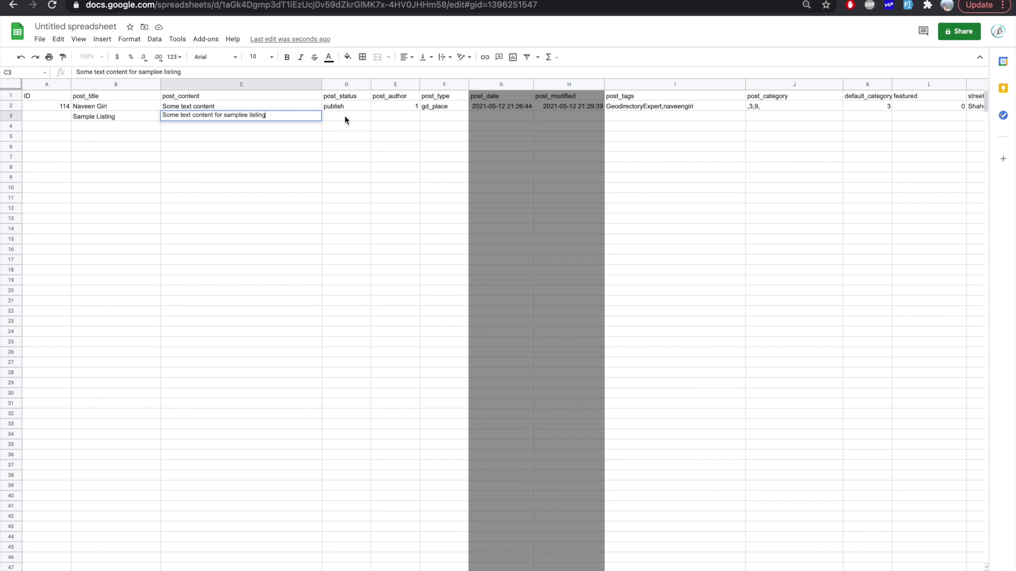
pyautogui.click(345, 116)
pyautogui.write('pb')
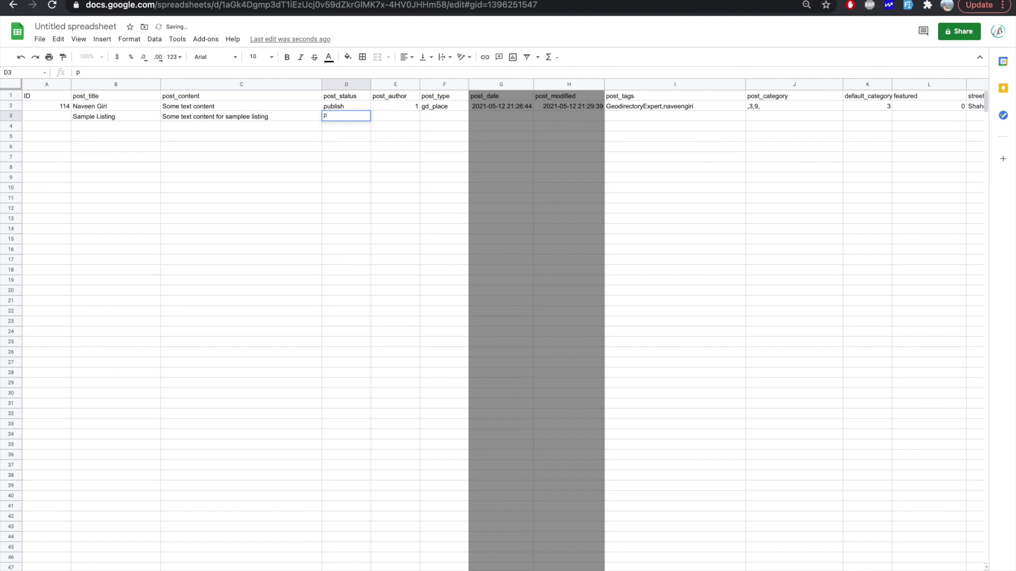
pyautogui.write('ublish')
pyautogui.click(408, 121)
pyautogui.write('1')
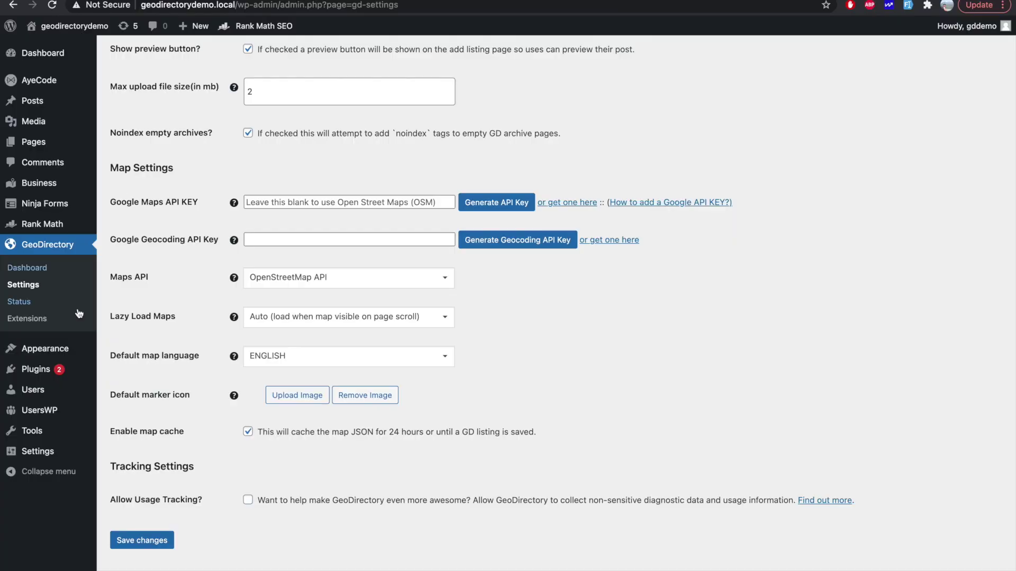
# Step: Add a new Subscriber user and read its ID 2 from the Edit User URL
pyautogui.click(46, 393)
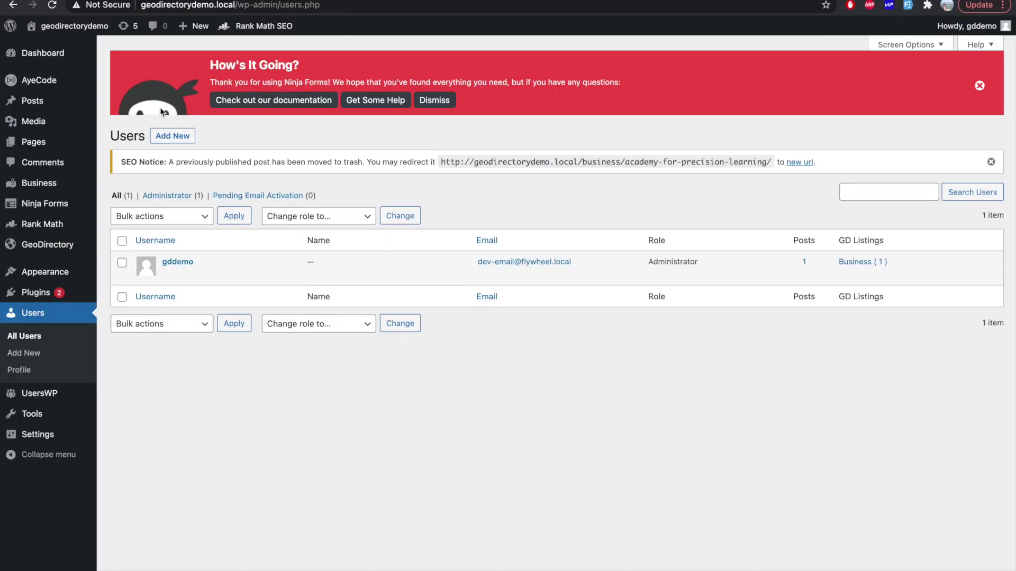
pyautogui.click(172, 136)
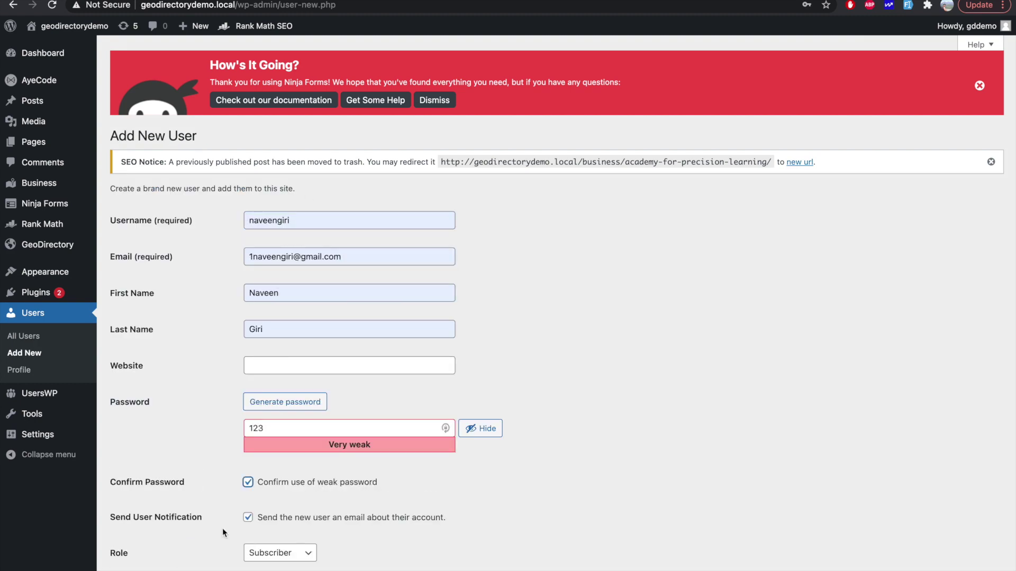
pyautogui.scroll(-1, 167, 508)
pyautogui.click(146, 539)
pyautogui.doubleClick(178, 329)
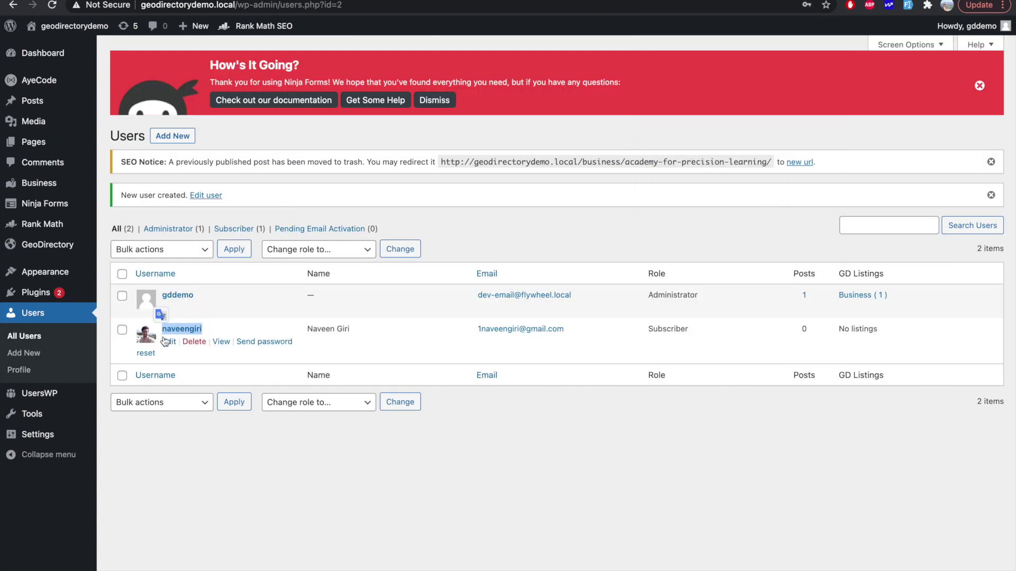
pyautogui.click(168, 342)
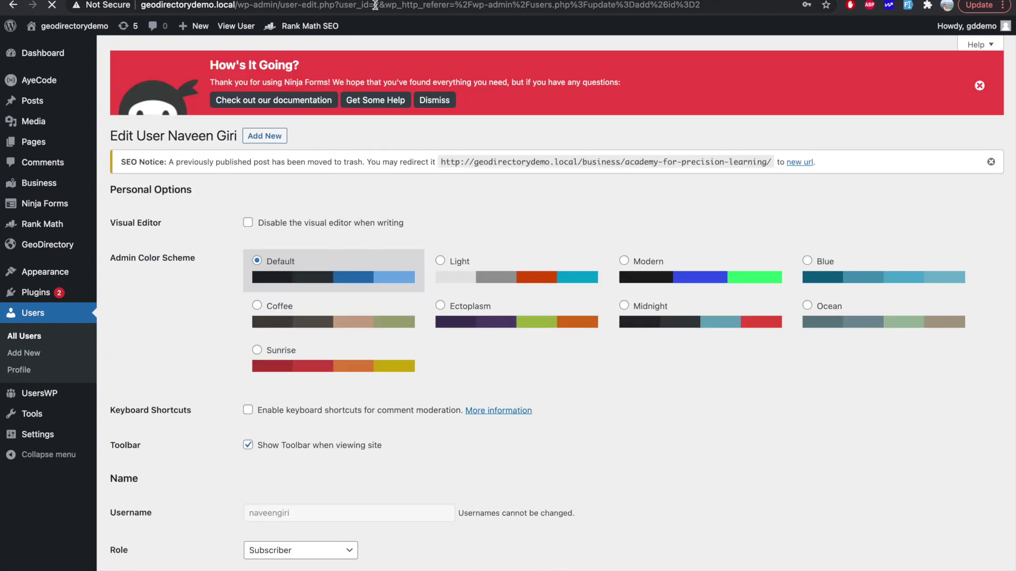
pyautogui.doubleClick(377, 5)
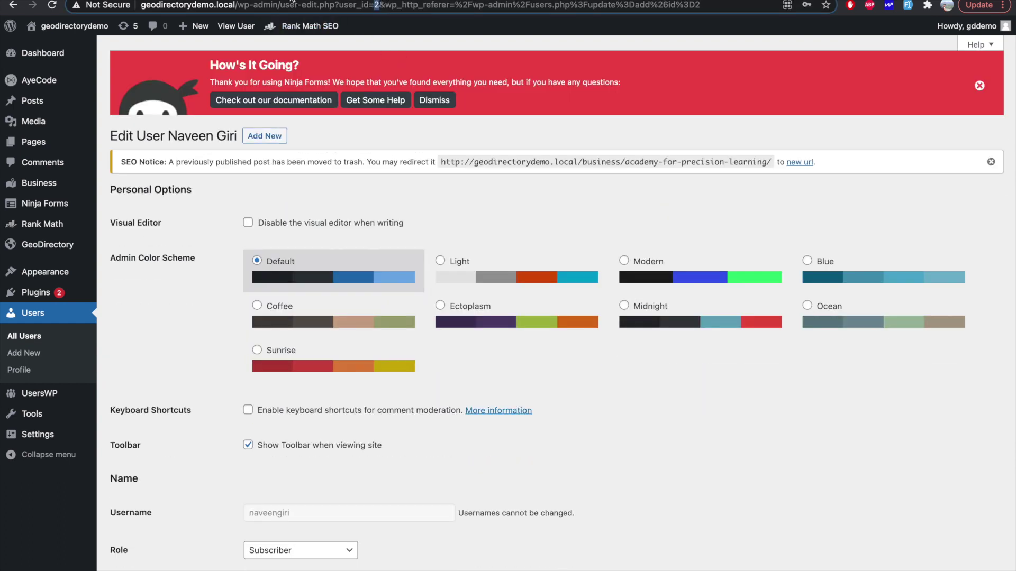
pyautogui.hotkey('ctrl', 'Tab')
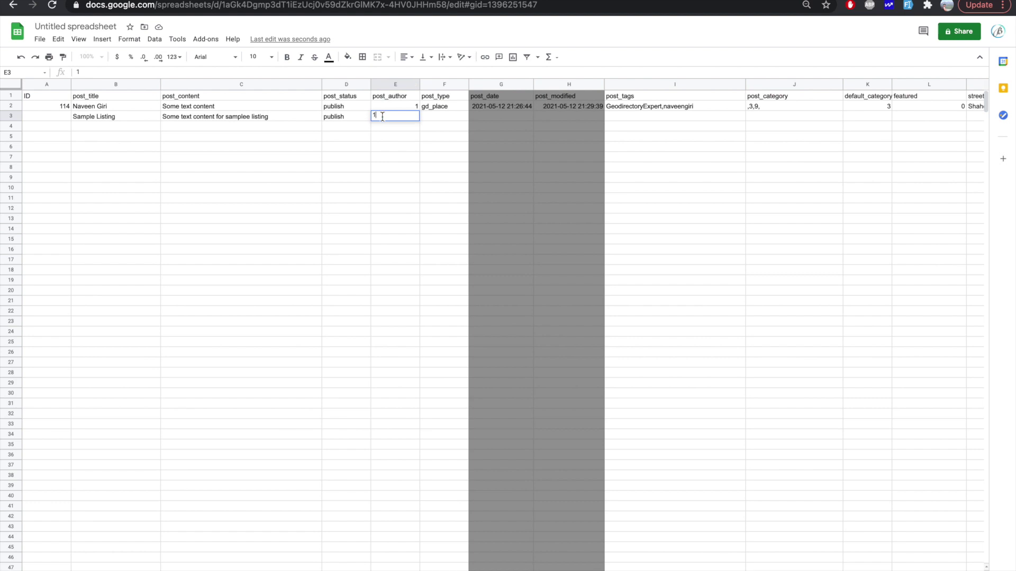
# Step: Set row 3's post_author to 2, post_type to gd_place and post_tags to 'sample listing'
pyautogui.press('BackSpace')
pyautogui.write('2')
pyautogui.click(427, 118)
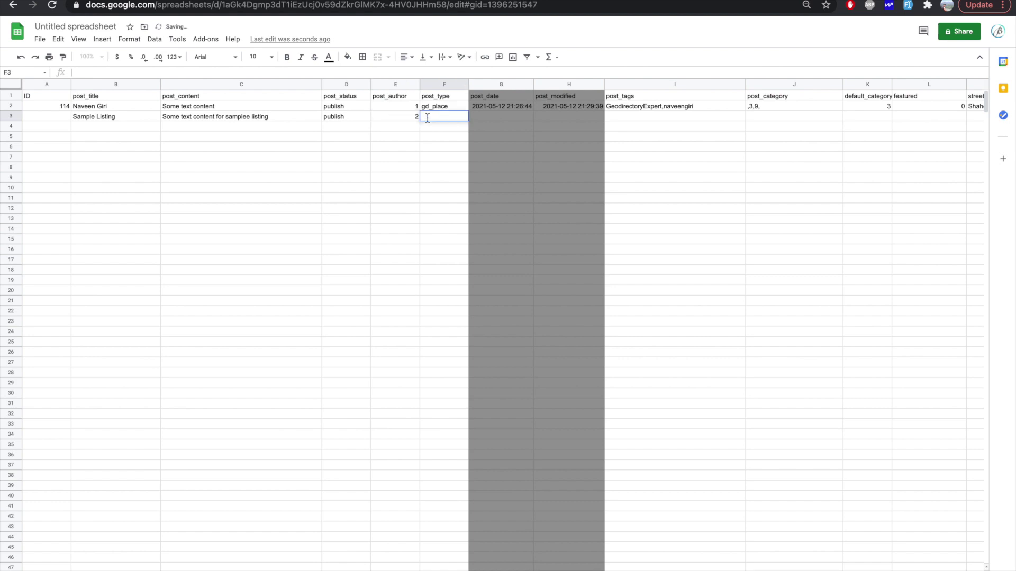
pyautogui.write('gd')
pyautogui.click(567, 175)
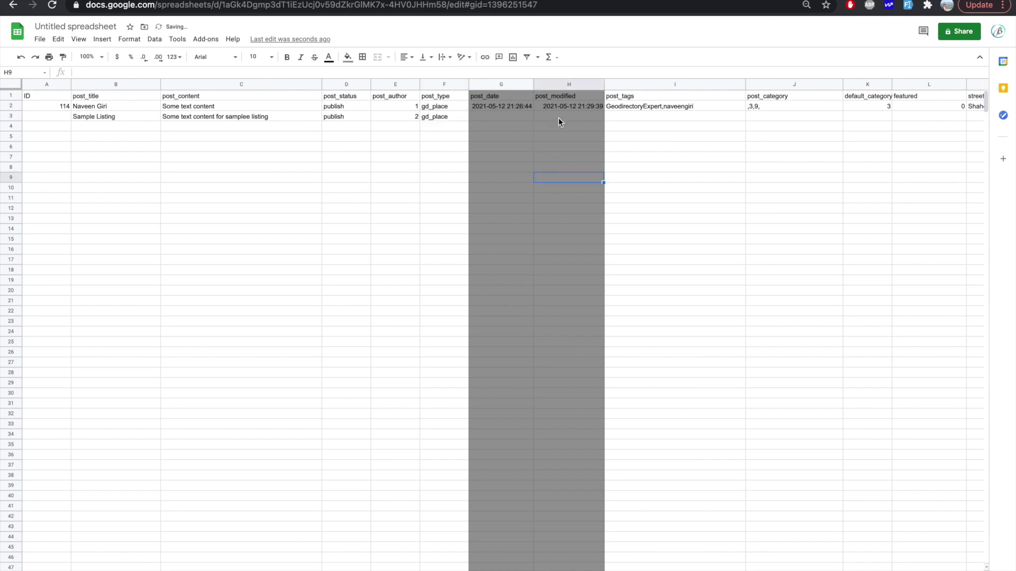
pyautogui.click(633, 116)
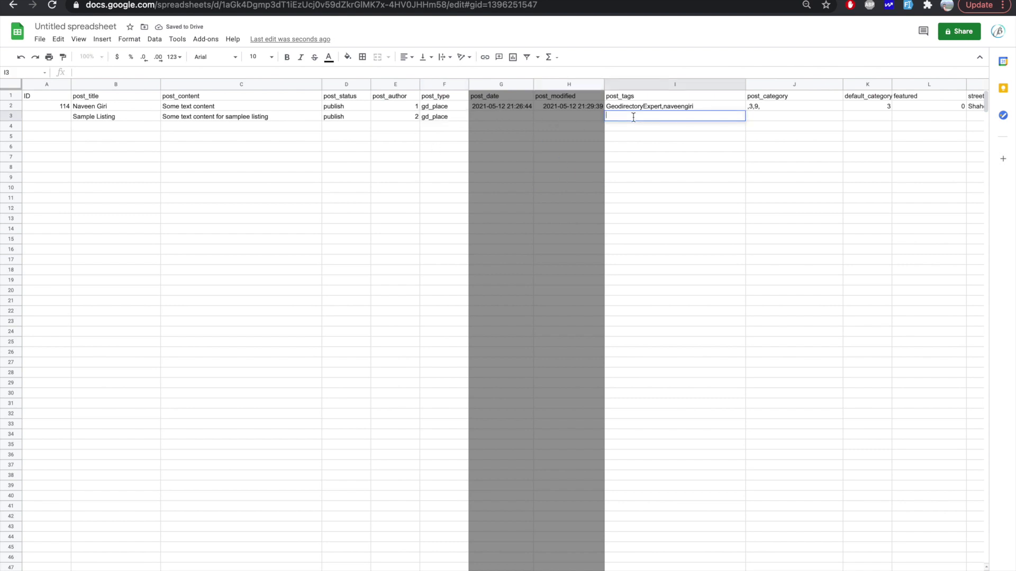
pyautogui.write('sample listing')
pyautogui.press('Tab')
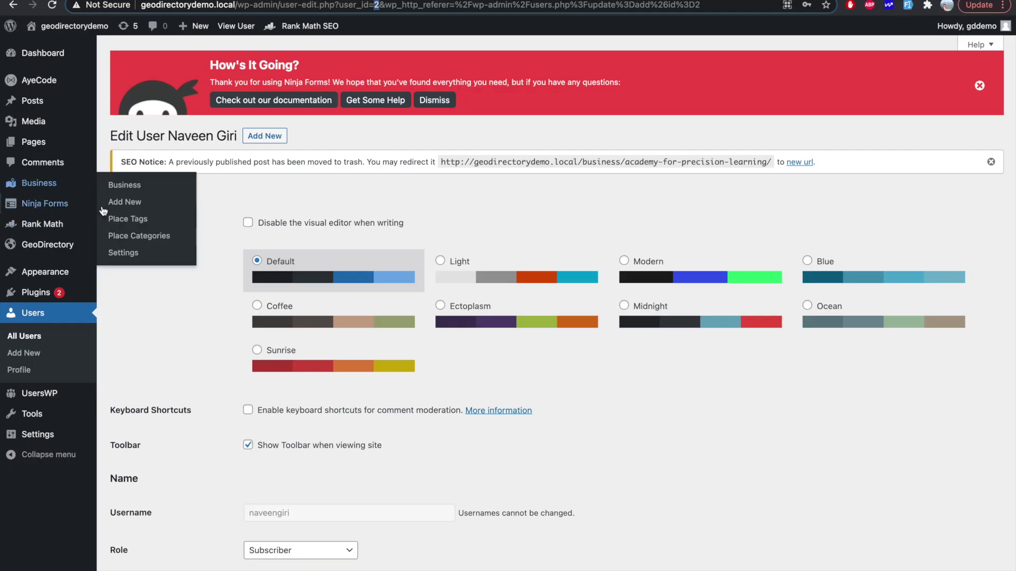
# Step: Look up the place category IDs, then start editing row 3's post_category cell
pyautogui.click(123, 235)
pyautogui.scroll(-4, 493, 351)
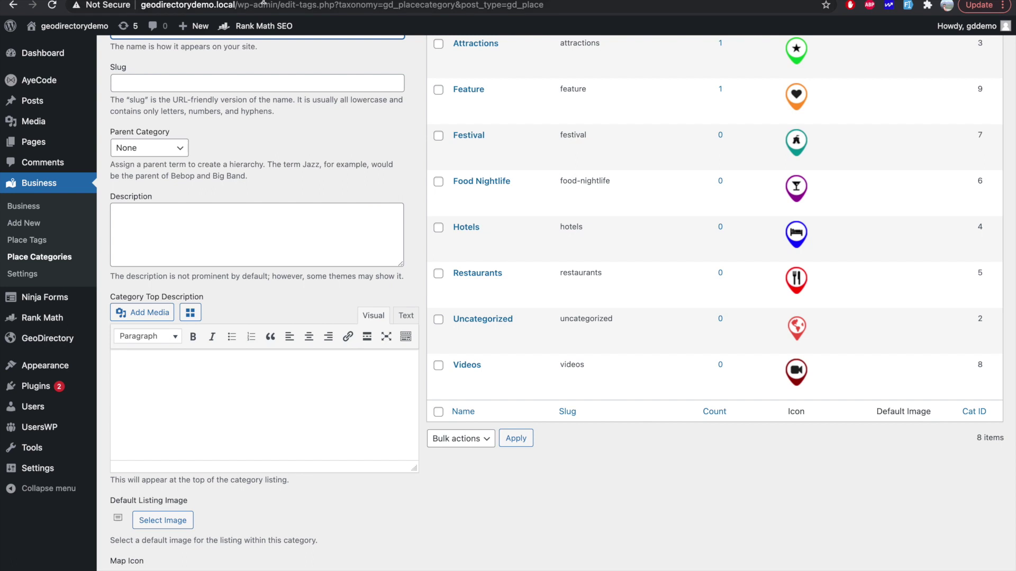
pyautogui.hotkey('ctrl', 'Tab')
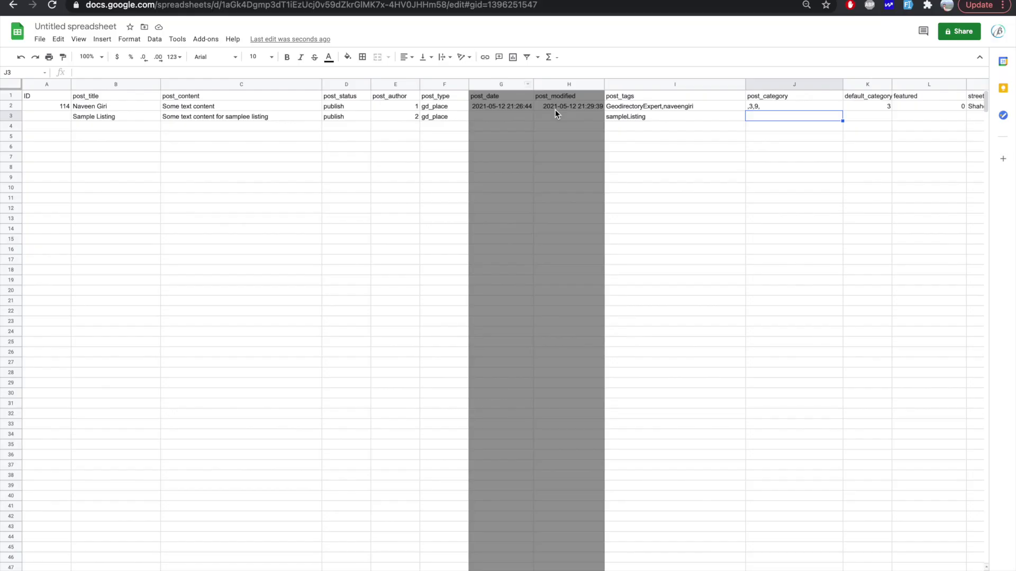
pyautogui.doubleClick(777, 116)
# Step: Enter category ID 8 in J3, cross-checking the Place Categories list
pyautogui.write('8,')
pyautogui.click(426, 1)
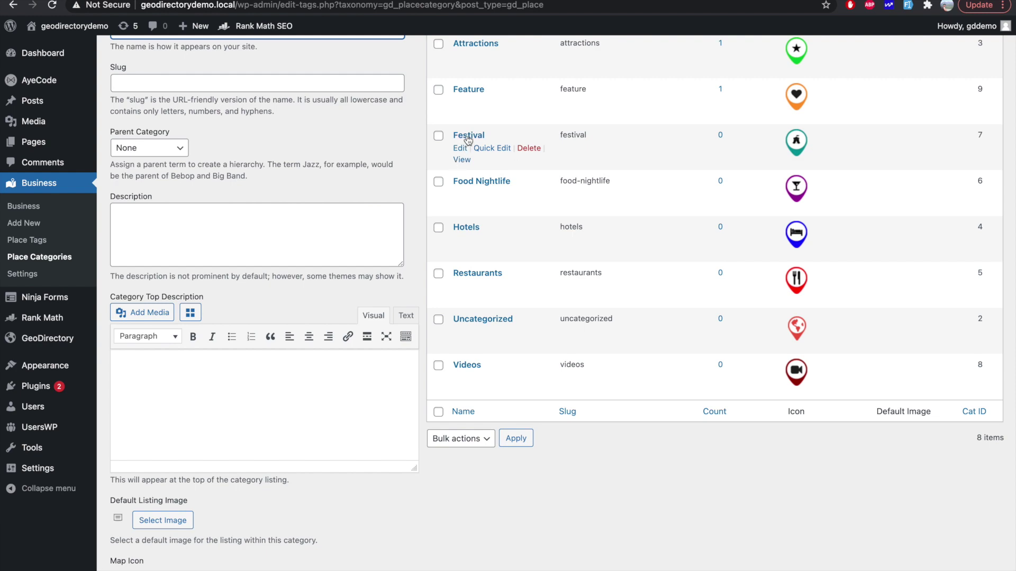
pyautogui.click(344, 1)
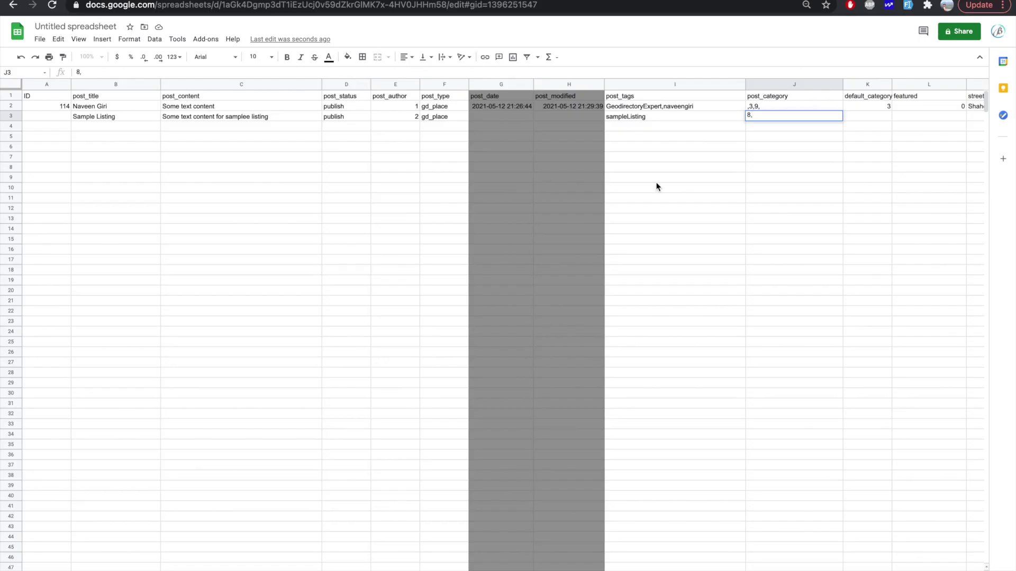
# Step: Commit category IDs 8,7 and leave the default_category cell empty
pyautogui.write('7')
pyautogui.click(815, 220)
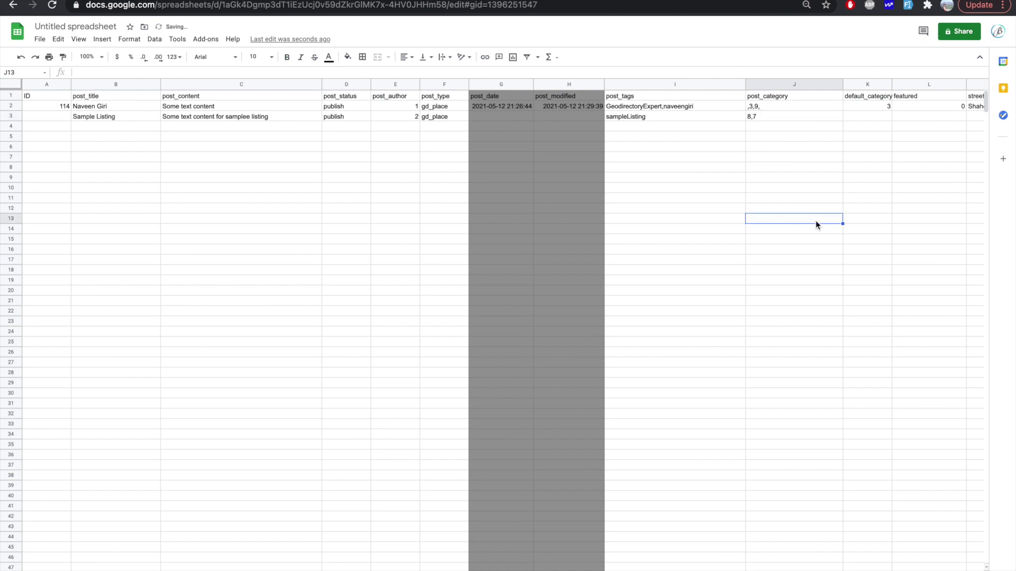
pyautogui.doubleClick(877, 116)
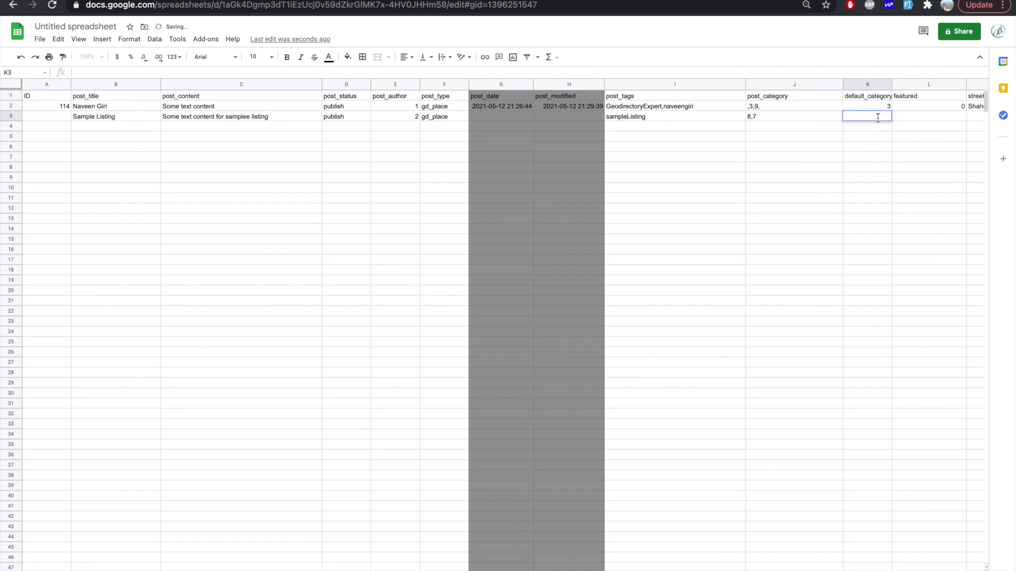
pyautogui.click(801, 168)
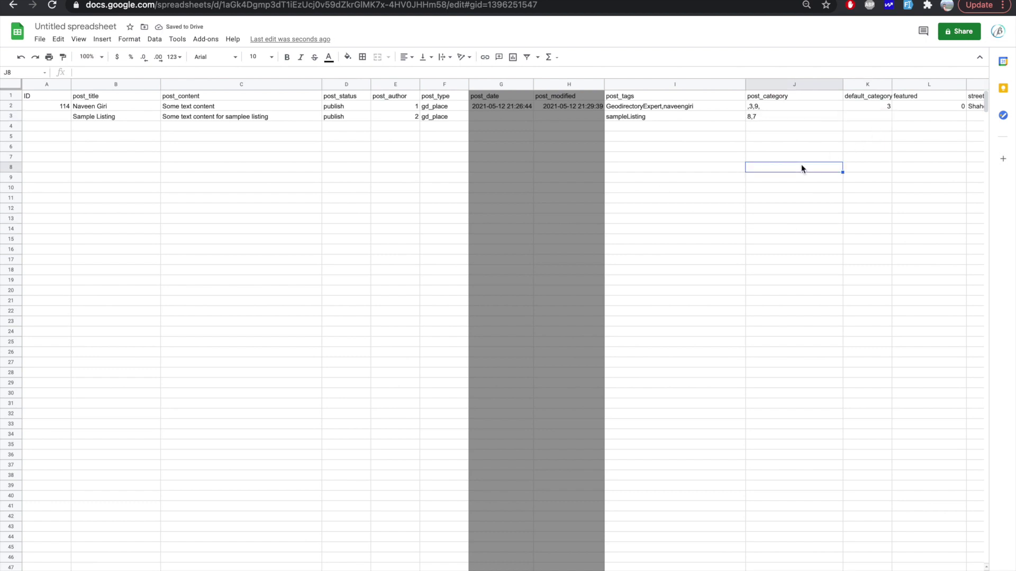
pyautogui.hscroll(3, 801, 168)
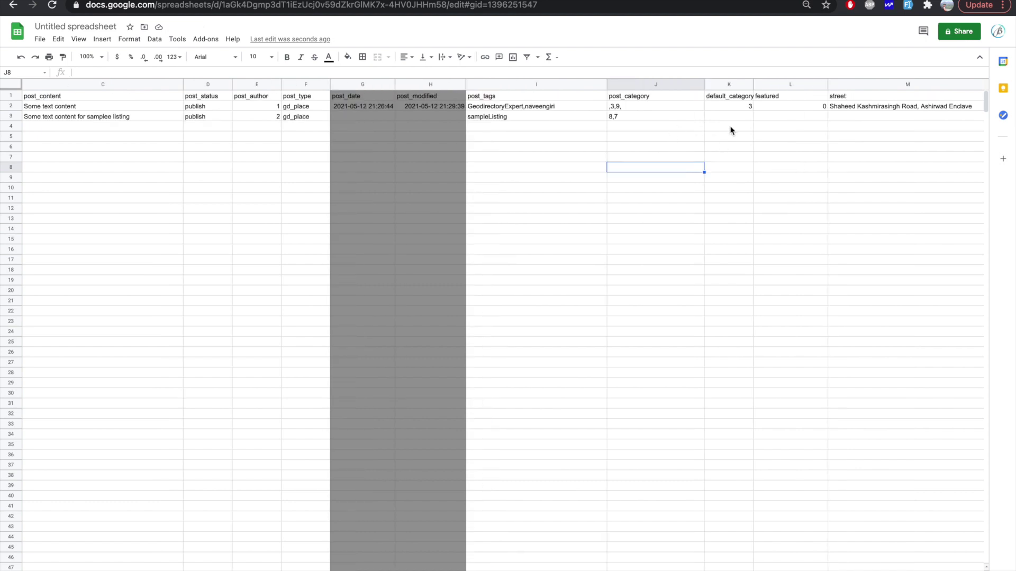
pyautogui.click(731, 118)
pyautogui.click(617, 117)
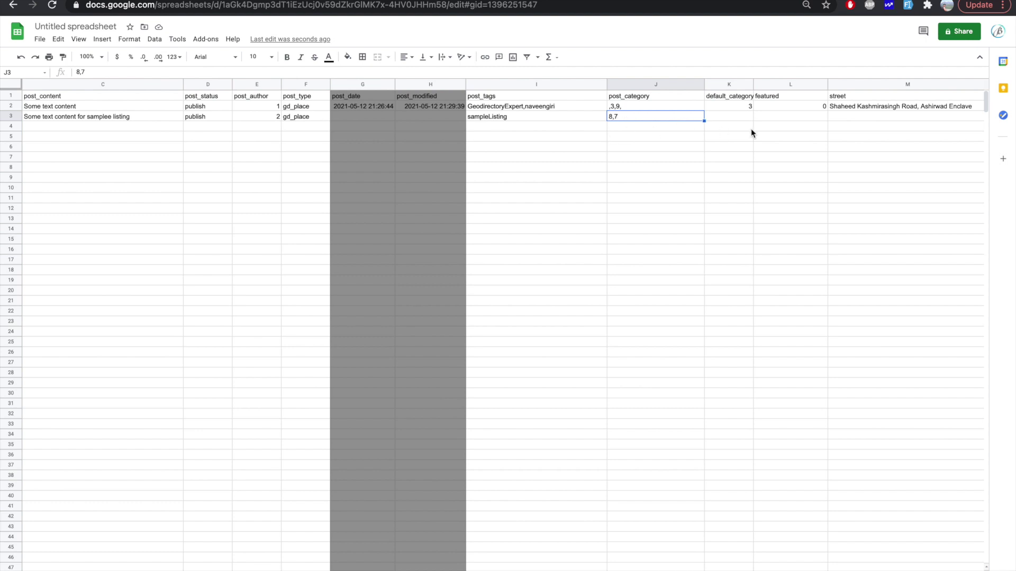
pyautogui.hscroll(3, 752, 133)
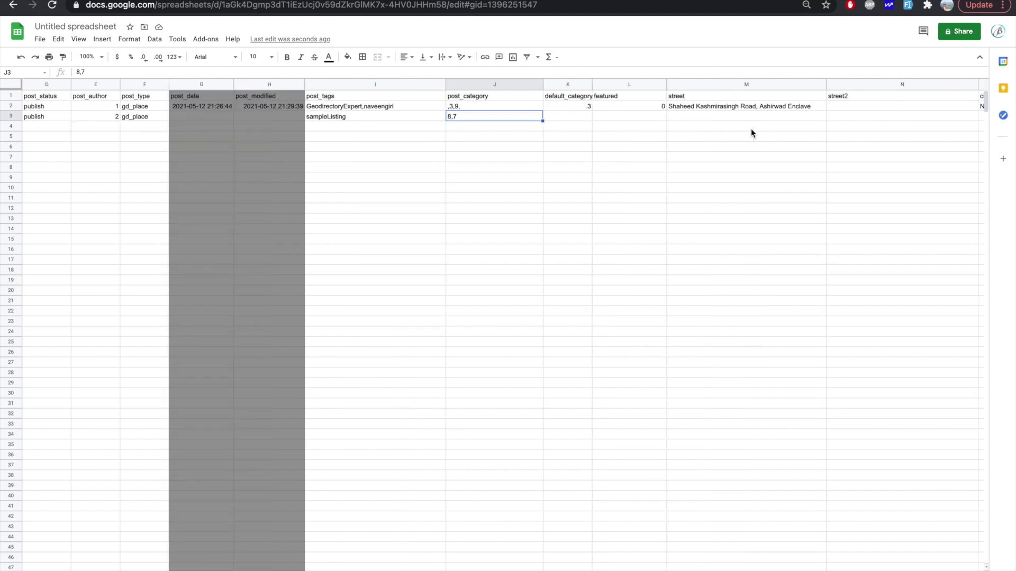
# Step: Set featured to 0 and enter the listing's street address
pyautogui.doubleClick(633, 116)
pyautogui.write('0')
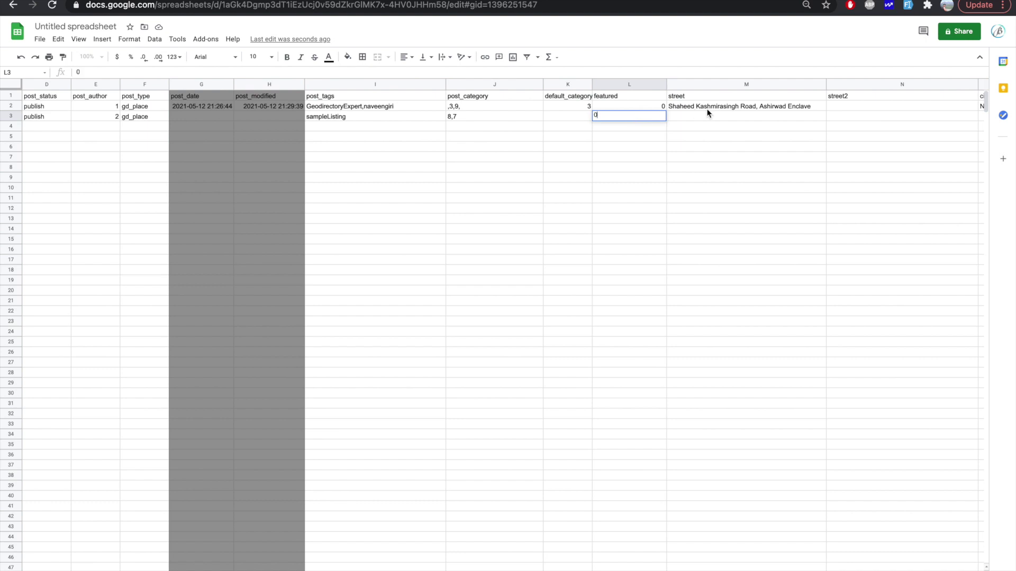
pyautogui.doubleClick(696, 116)
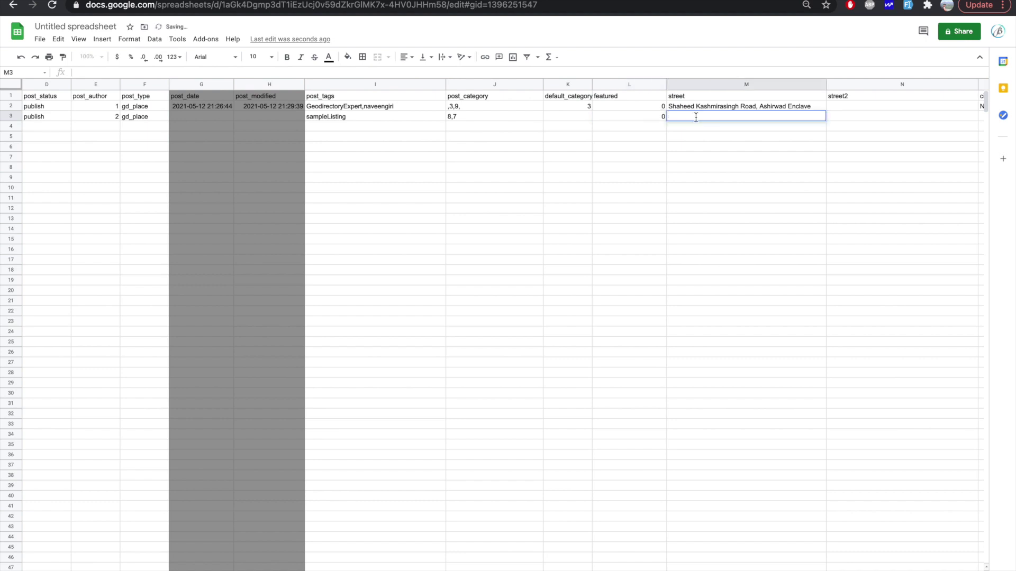
pyautogui.hscroll(5, 695, 116)
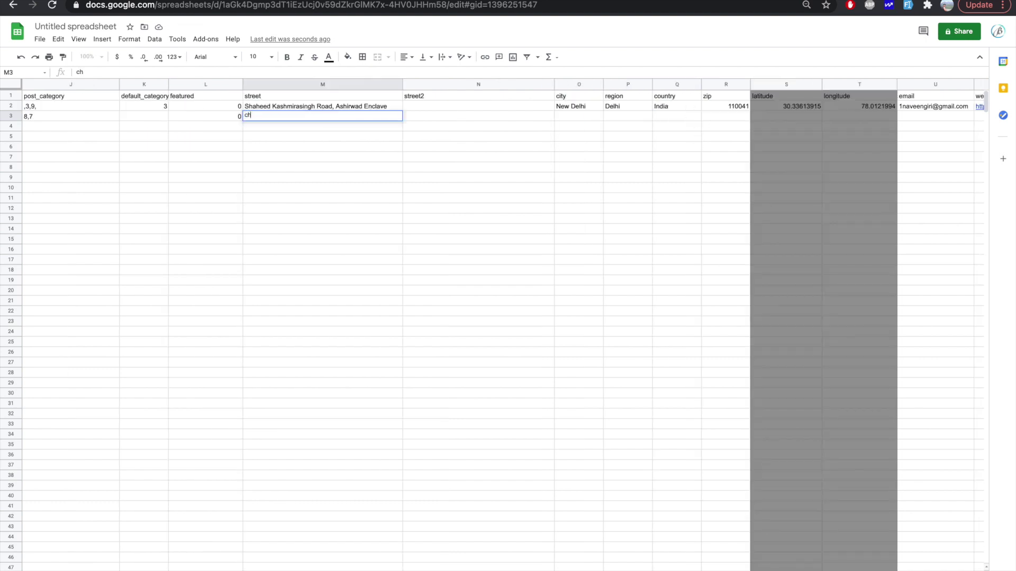
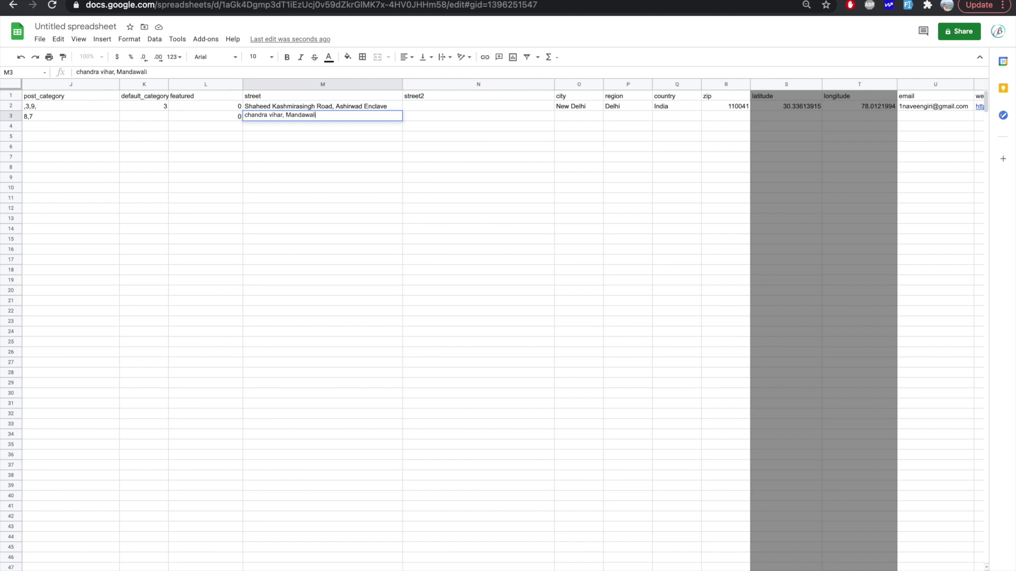
pyautogui.press('Tab')
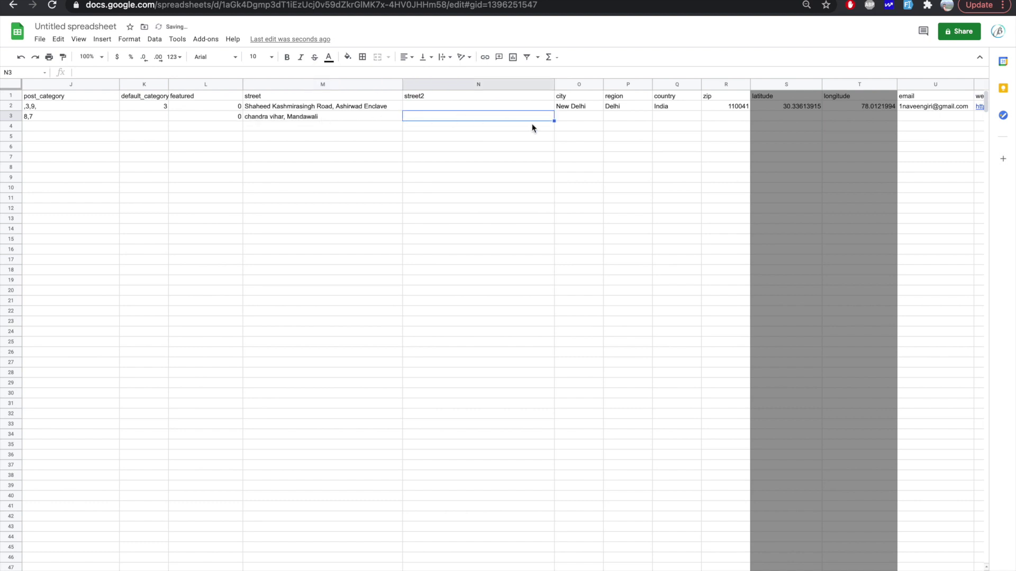
# Step: Fill in city New Delhi, region Delhi, country India and zip 110092
pyautogui.click(573, 118)
pyautogui.write('New Delhi')
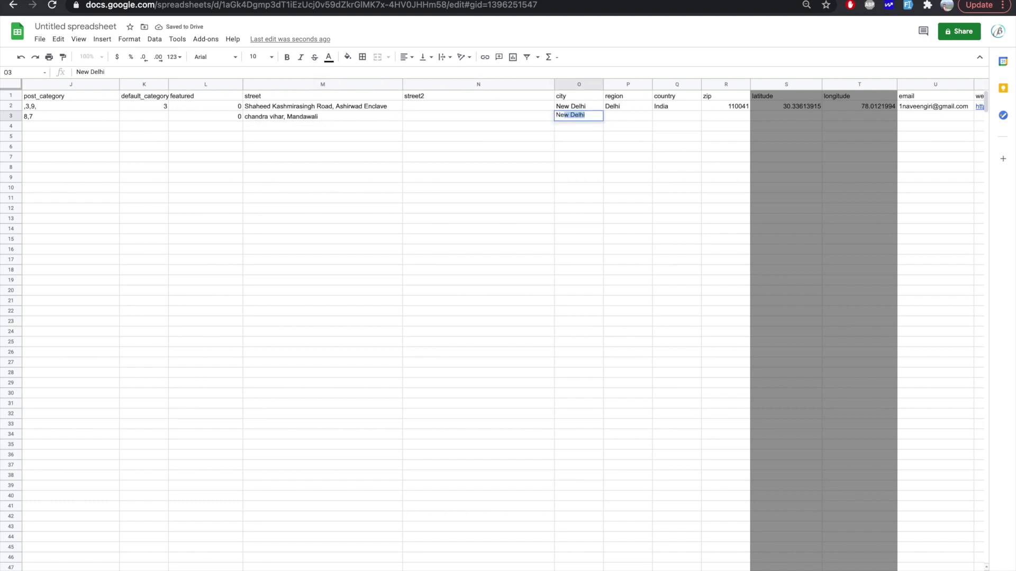
pyautogui.press('Tab')
pyautogui.doubleClick(615, 114)
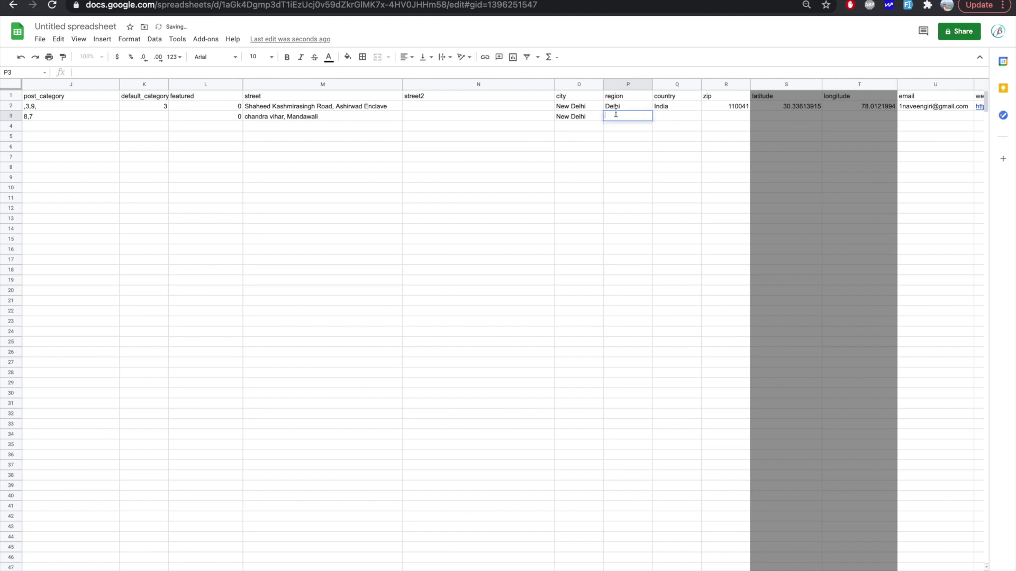
pyautogui.write('Delhi')
pyautogui.click(678, 119)
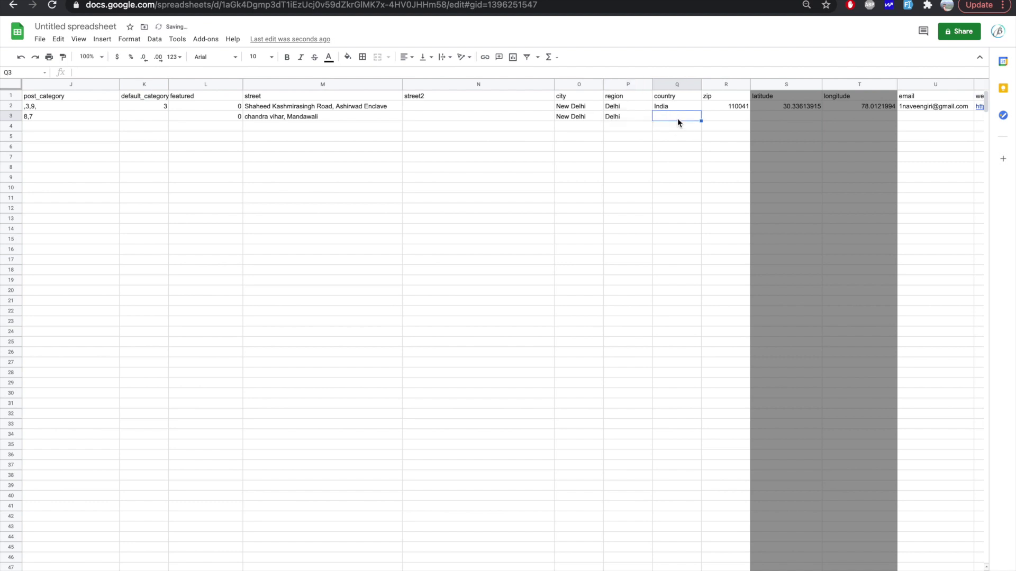
pyautogui.write('India')
pyautogui.press('Tab')
pyautogui.write('110092')
pyautogui.click(742, 133)
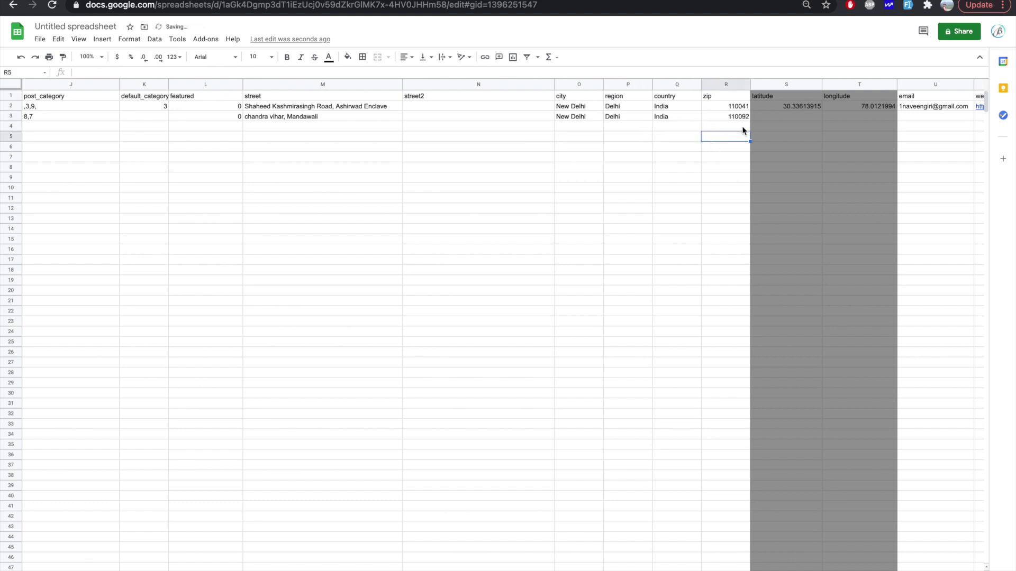
pyautogui.hscroll(3, 751, 123)
pyautogui.hscroll(3, 751, 123)
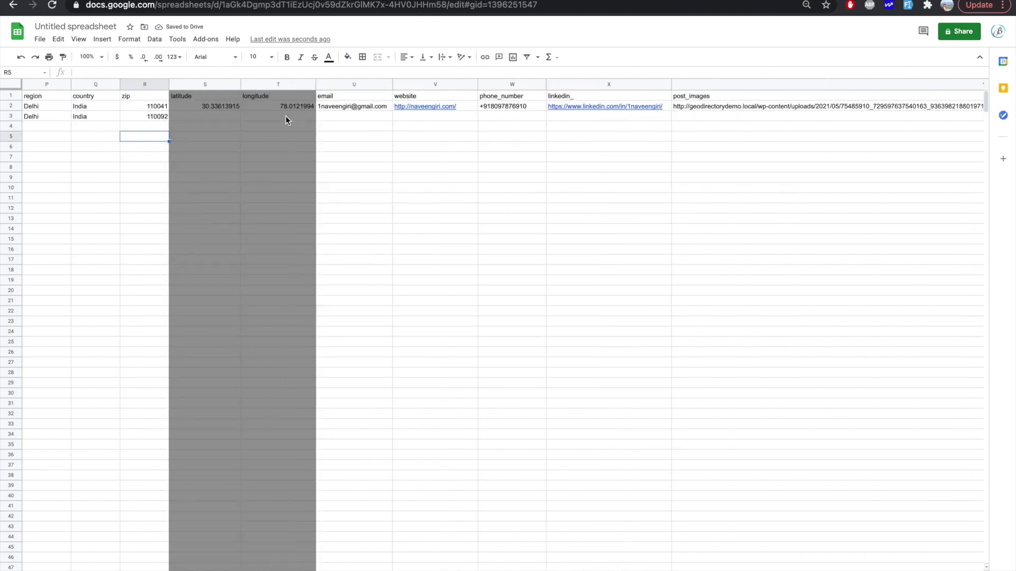
pyautogui.click(325, 116)
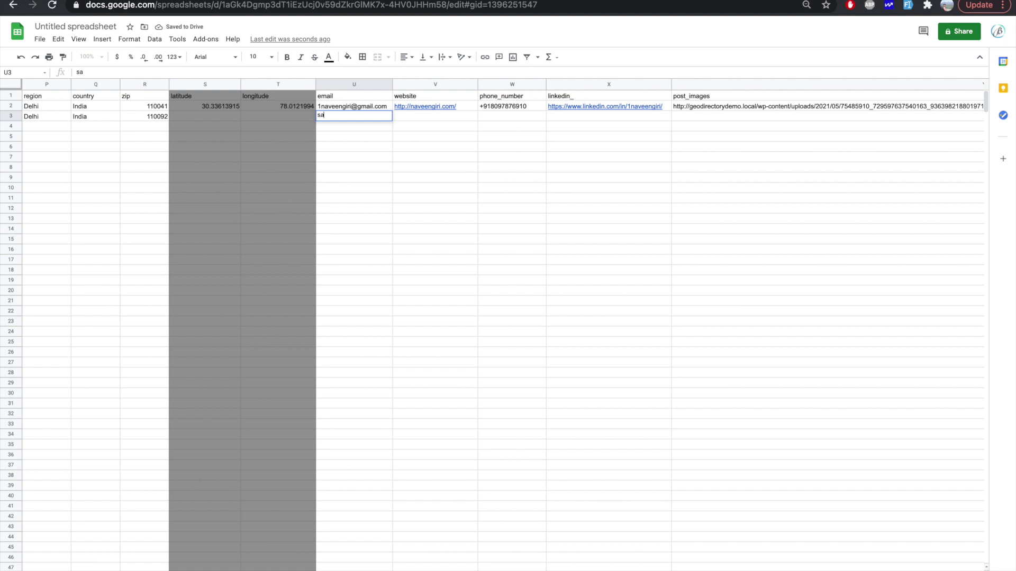
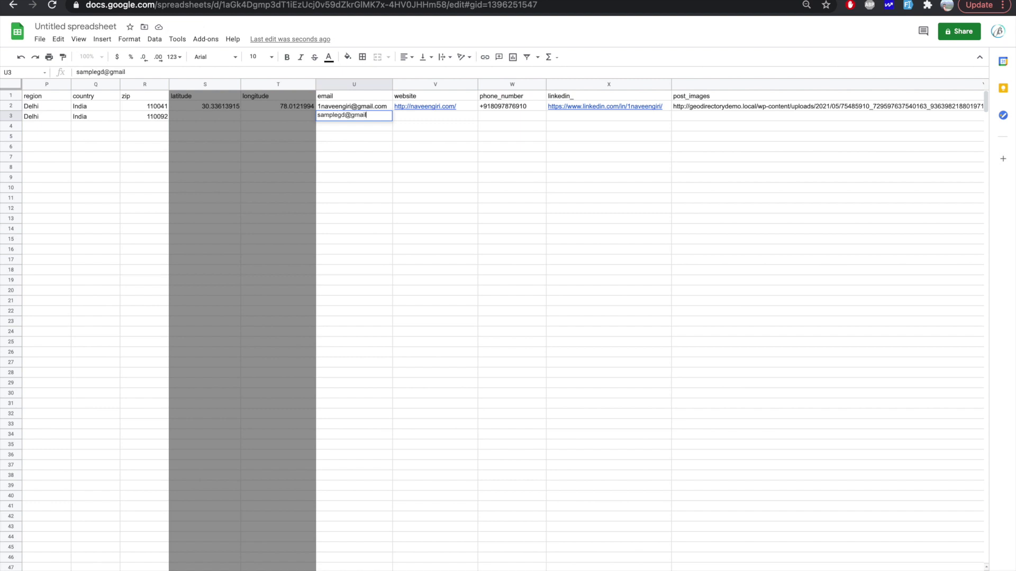
pyautogui.click(403, 117)
pyautogui.write('htps')
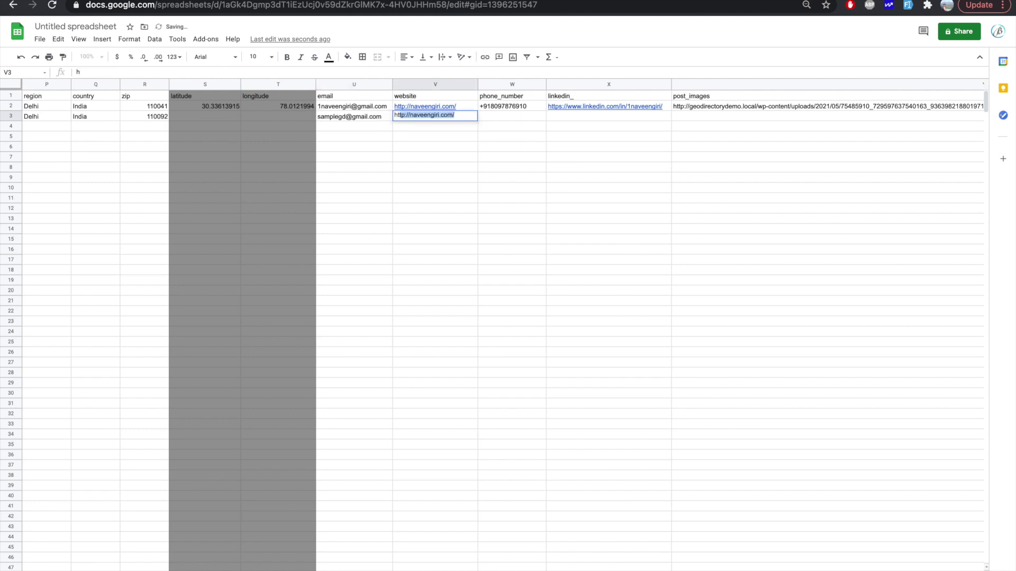
pyautogui.press('BackSpace')
pyautogui.press('BackSpace')
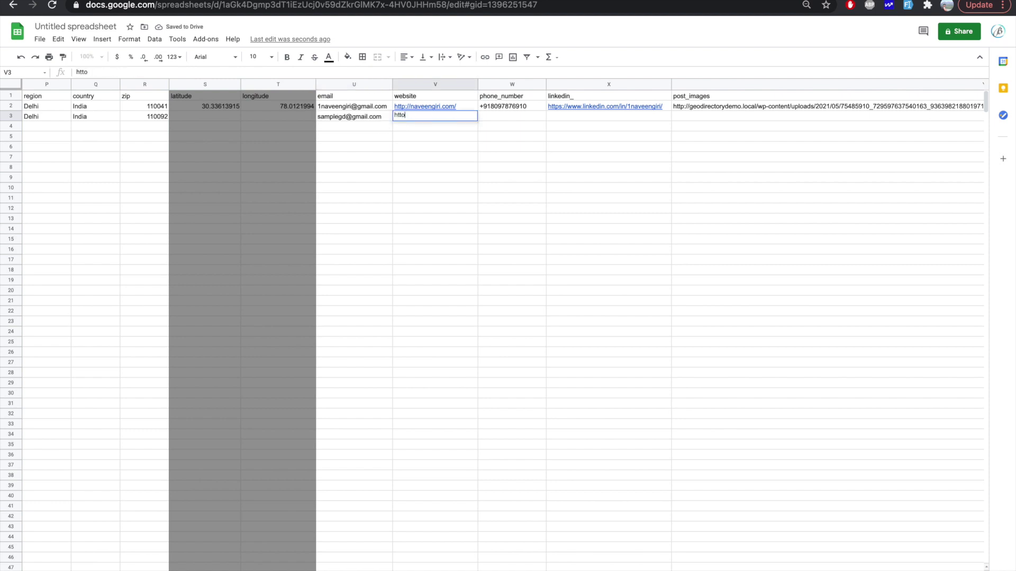
pyautogui.write('tps://sample.com')
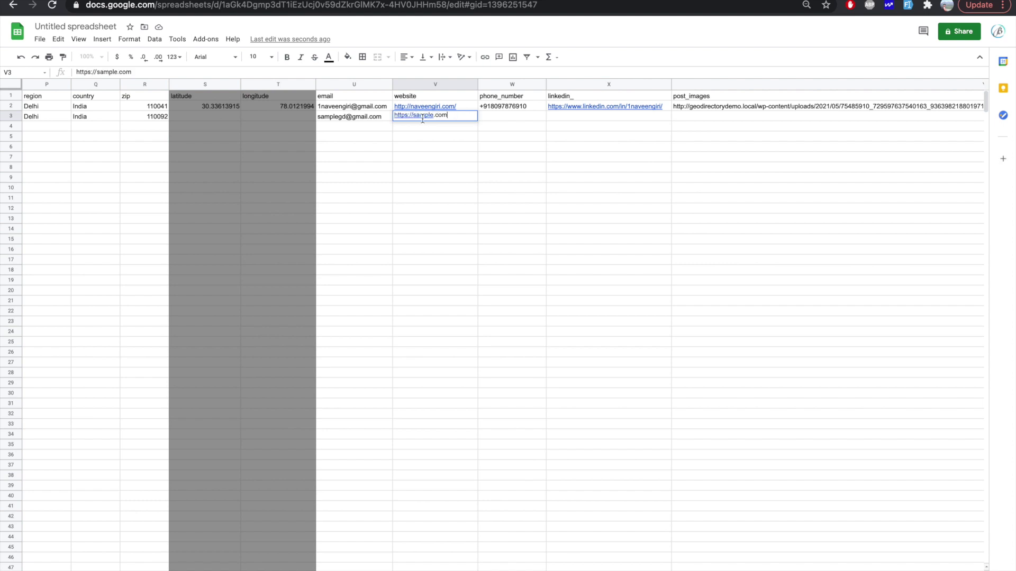
# Step: Add the listing's phone number, then move to the ishn.com article
pyautogui.click(485, 116)
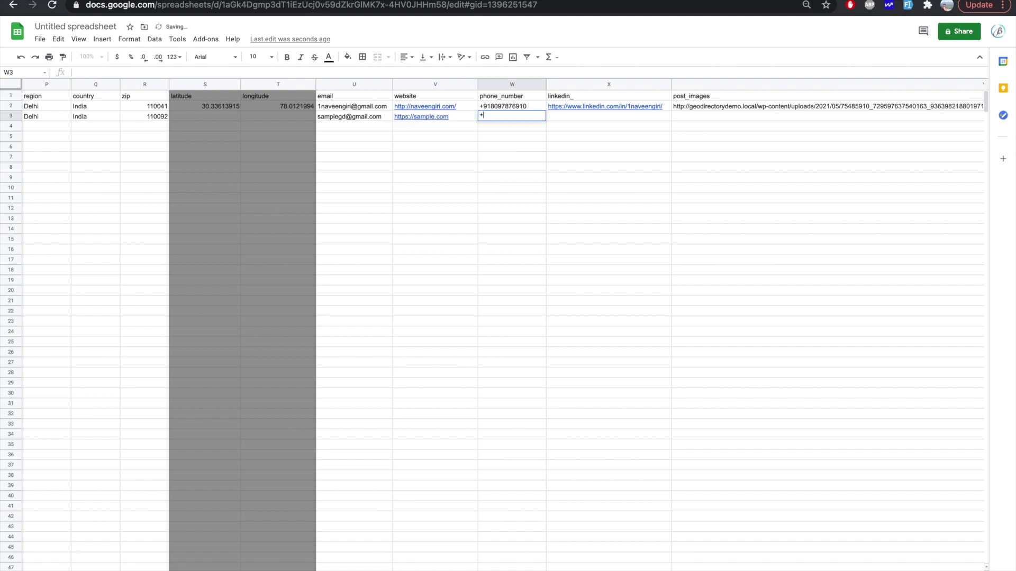
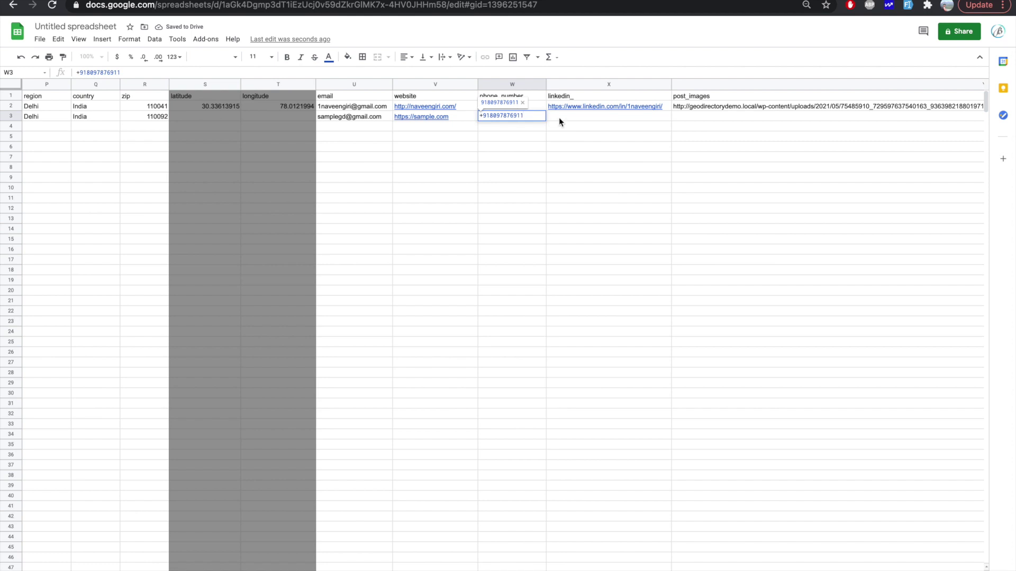
pyautogui.click(629, 123)
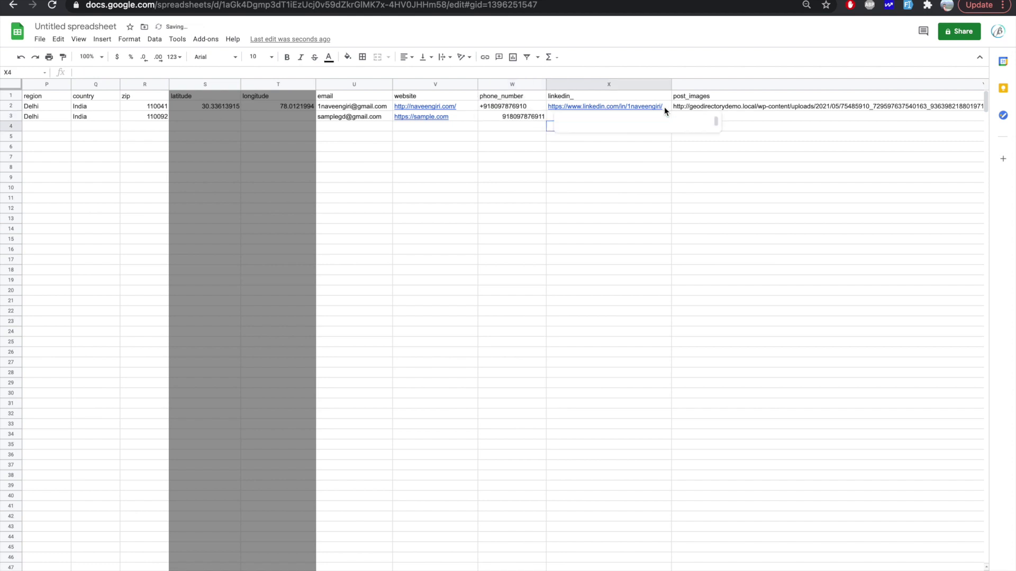
pyautogui.click(759, 118)
pyautogui.hscroll(10, 759, 119)
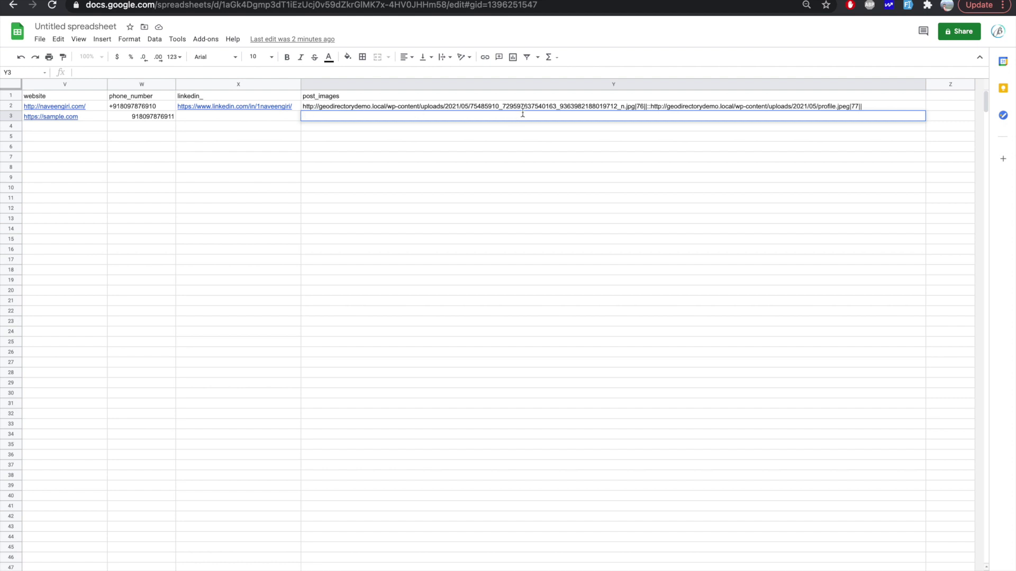
pyautogui.click(524, 1)
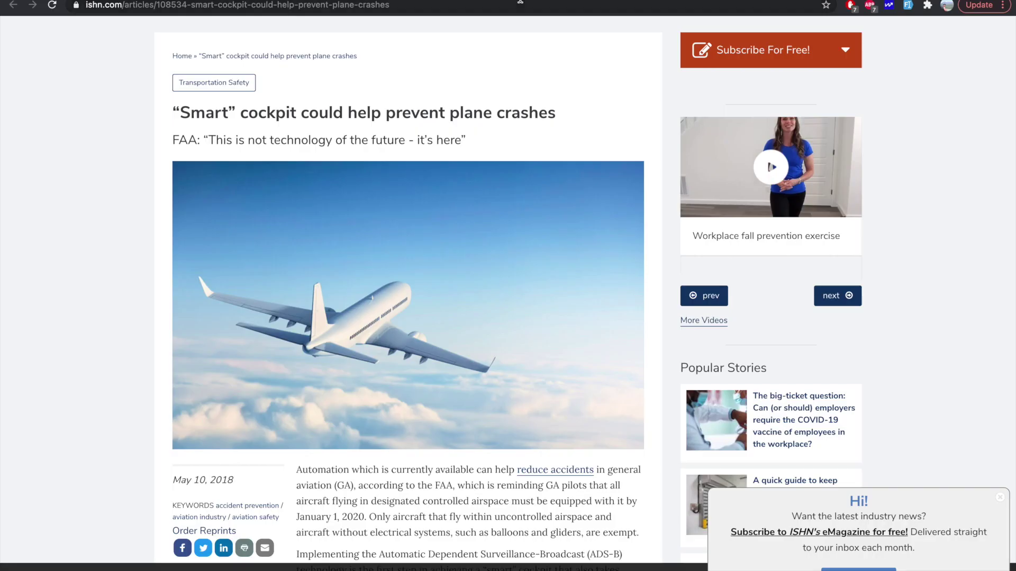
# Step: Open the article's plane image in its own tab
pyautogui.click(520, 2)
pyautogui.rightClick(364, 249)
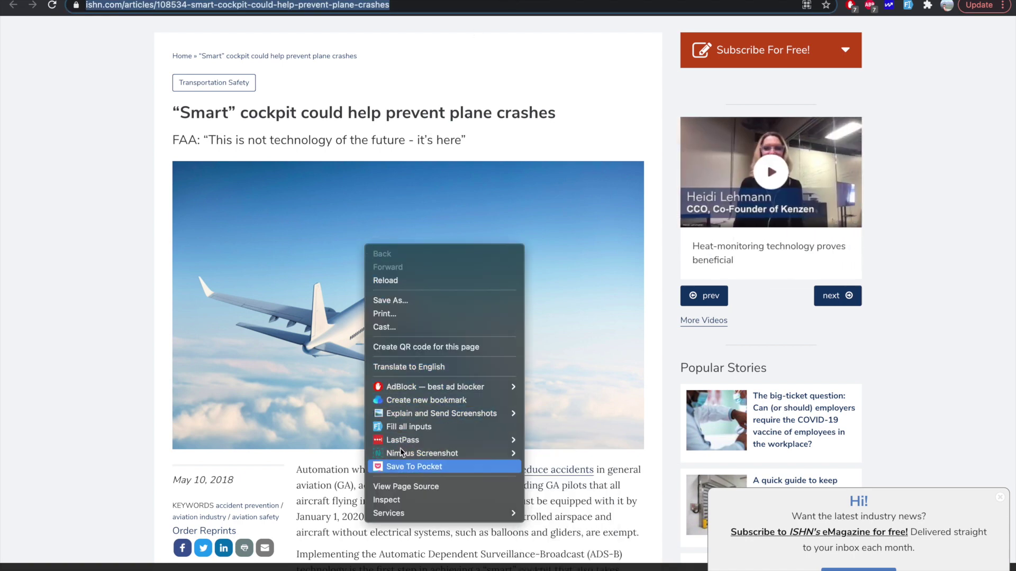
pyautogui.rightClick(434, 285)
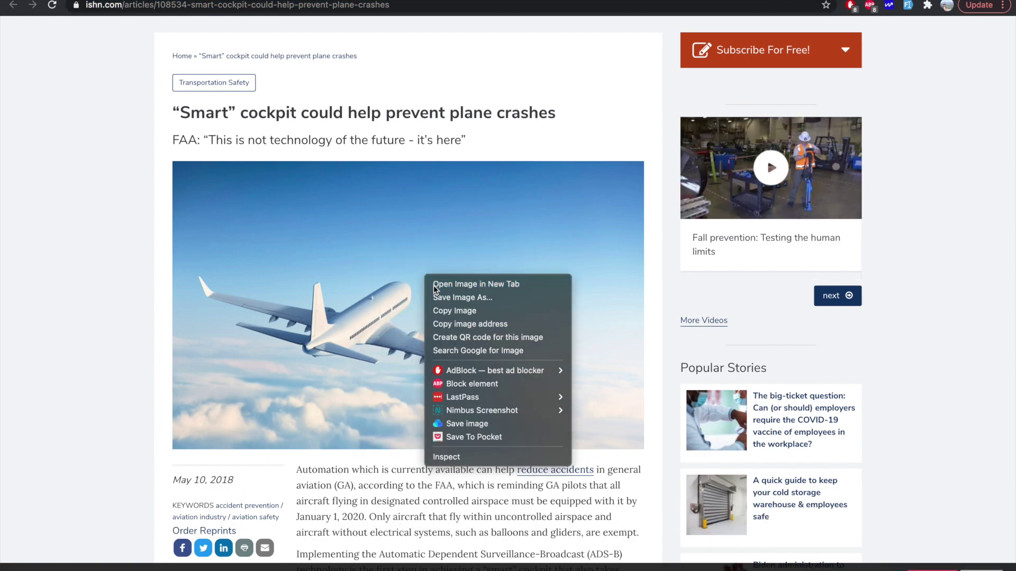
pyautogui.click(433, 285)
pyautogui.click(658, 1)
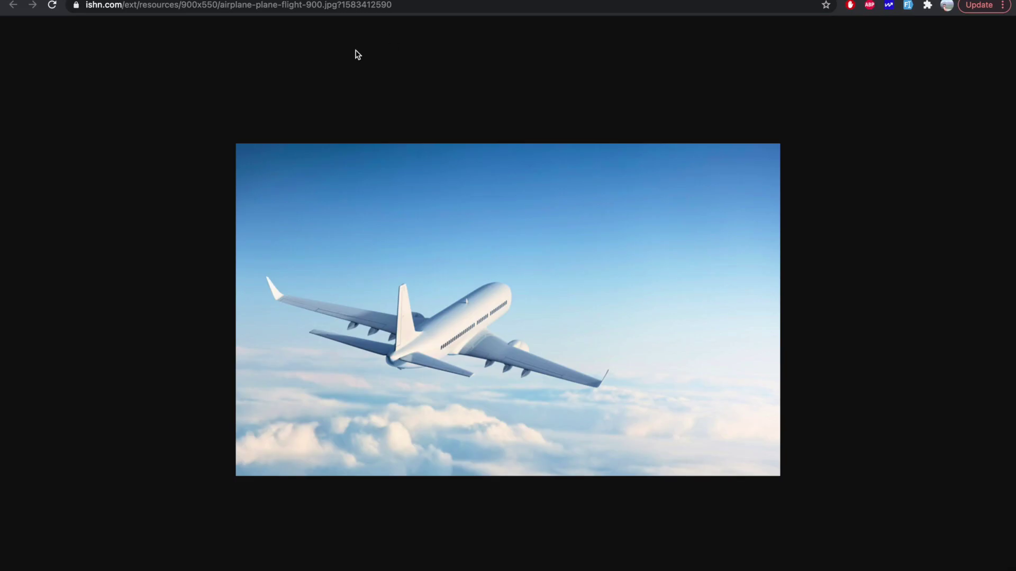
pyautogui.click(385, 6)
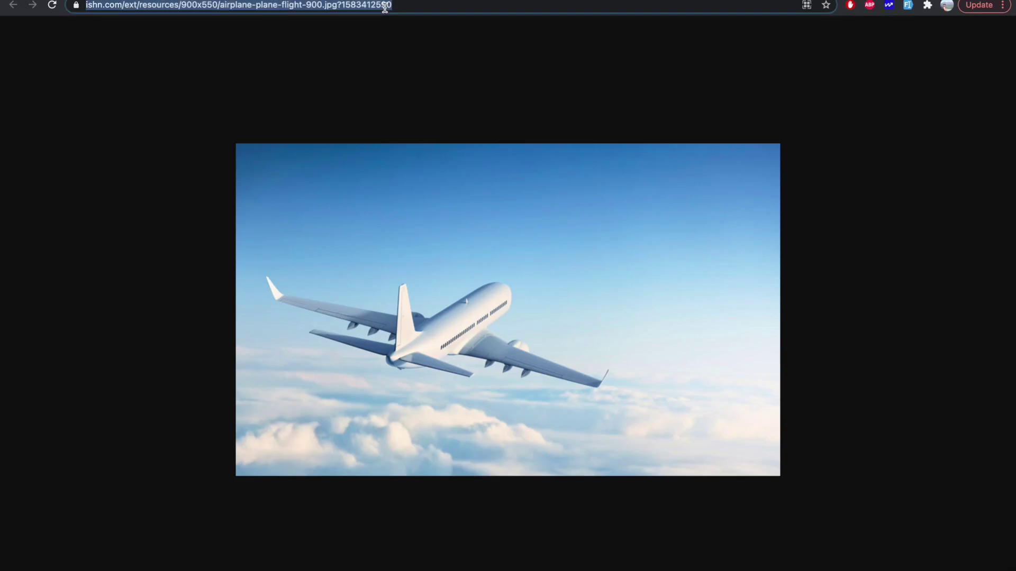
pyautogui.click(341, 38)
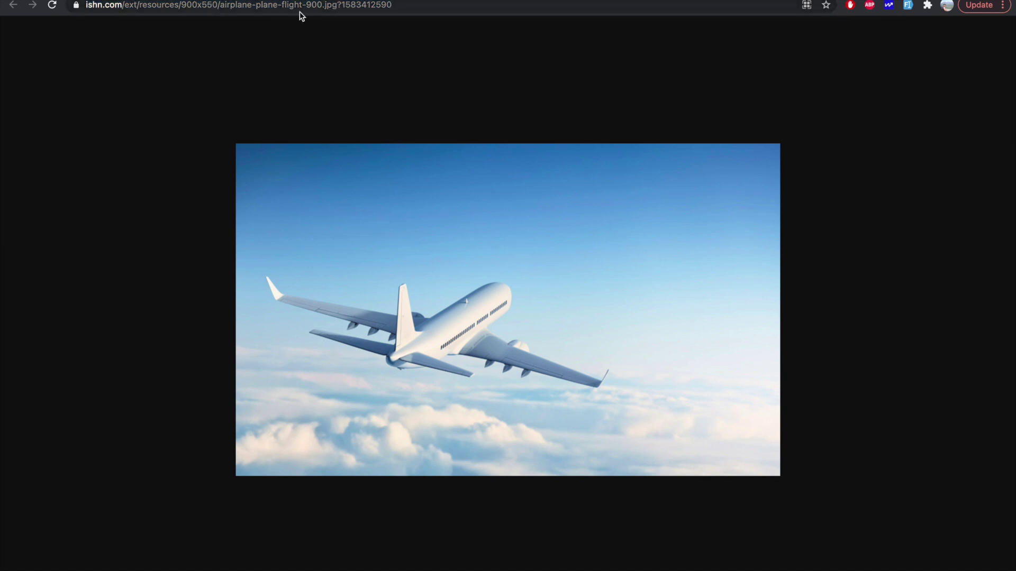
pyautogui.click(335, 6)
pyautogui.doubleClick(335, 6)
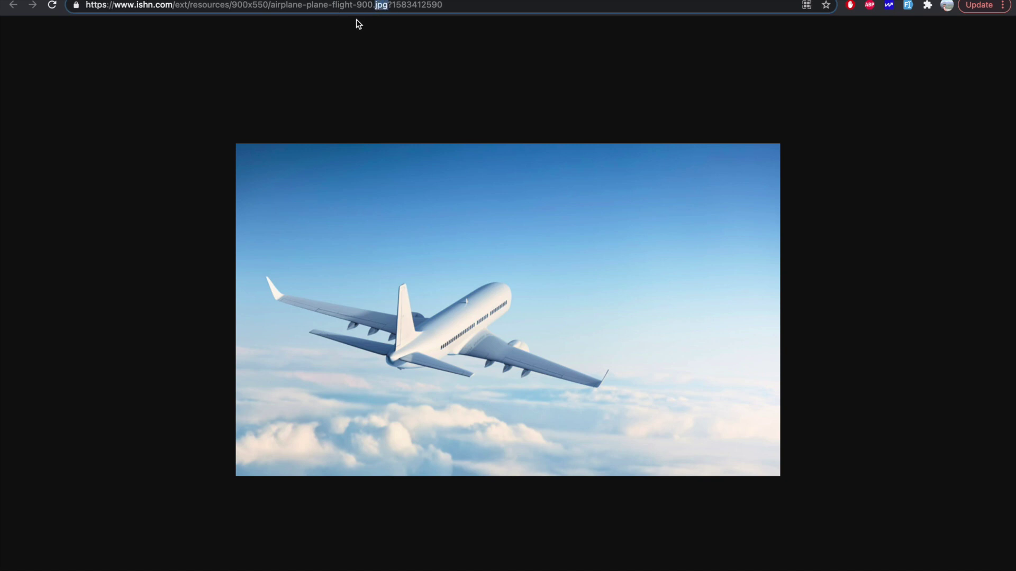
pyautogui.hotkey('shift', 'End')
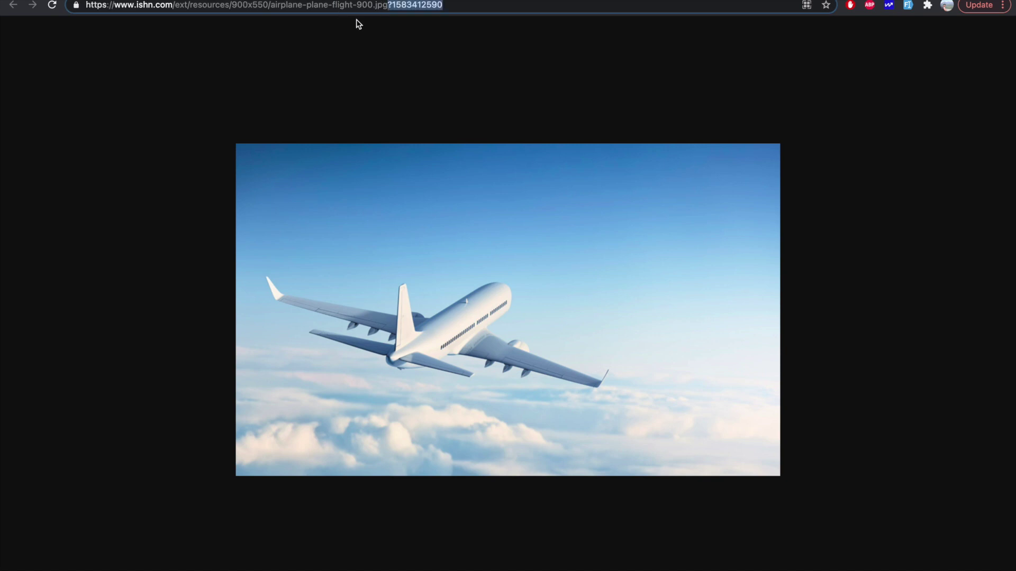
pyautogui.press('BackSpace')
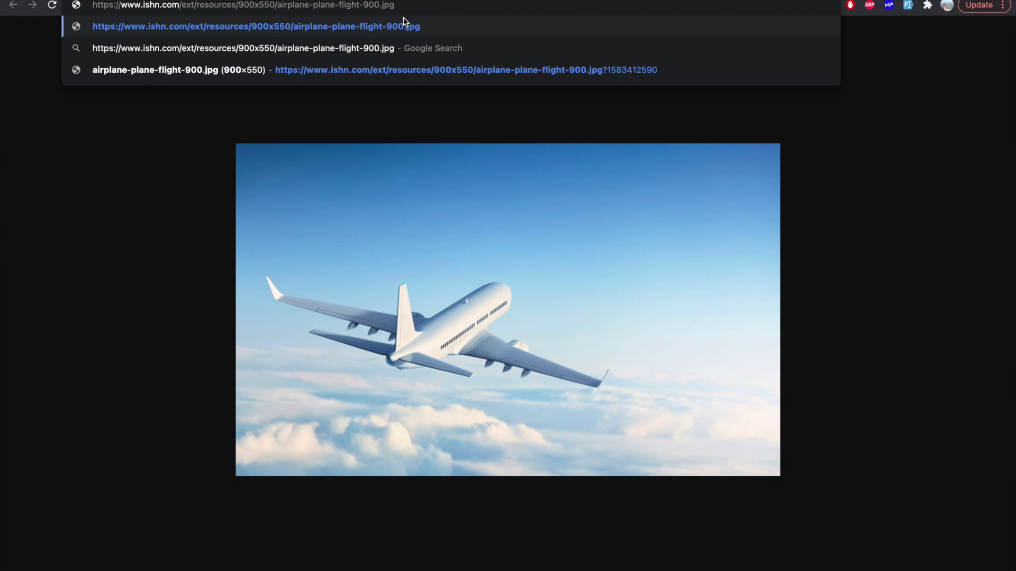
pyautogui.press('Return')
pyautogui.click(385, 3)
pyautogui.press('super+c')
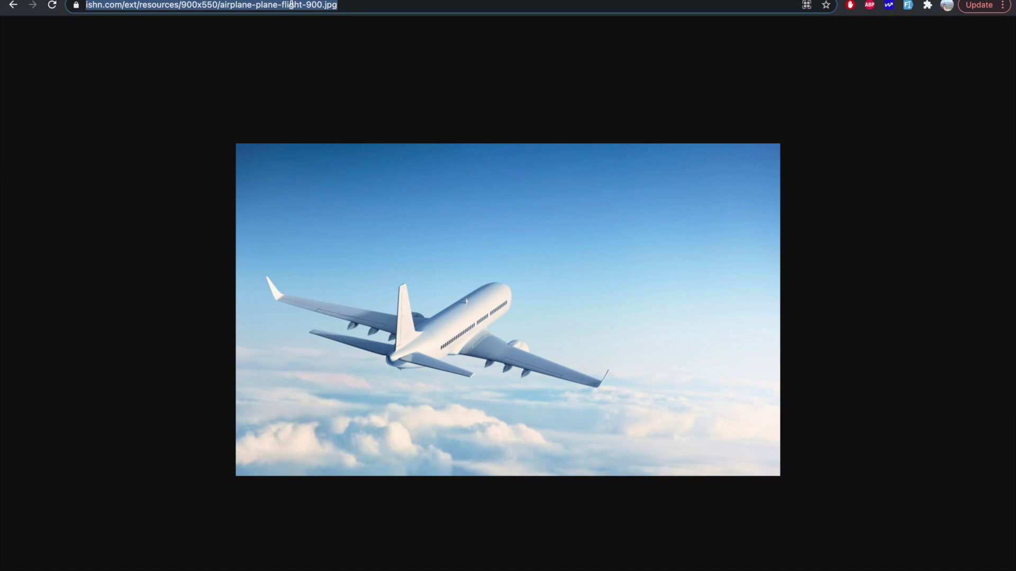
pyautogui.press('super+w')
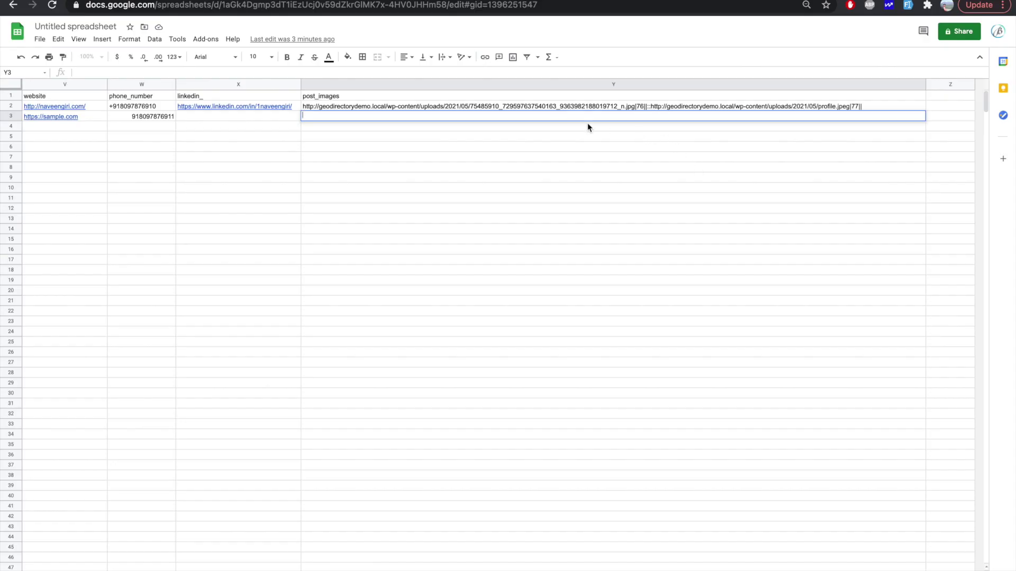
# Step: Paste the airplane-plane-flight-900.jpg URL into Y3, then open 2.png's details in the Media Library
pyautogui.press('super+v')
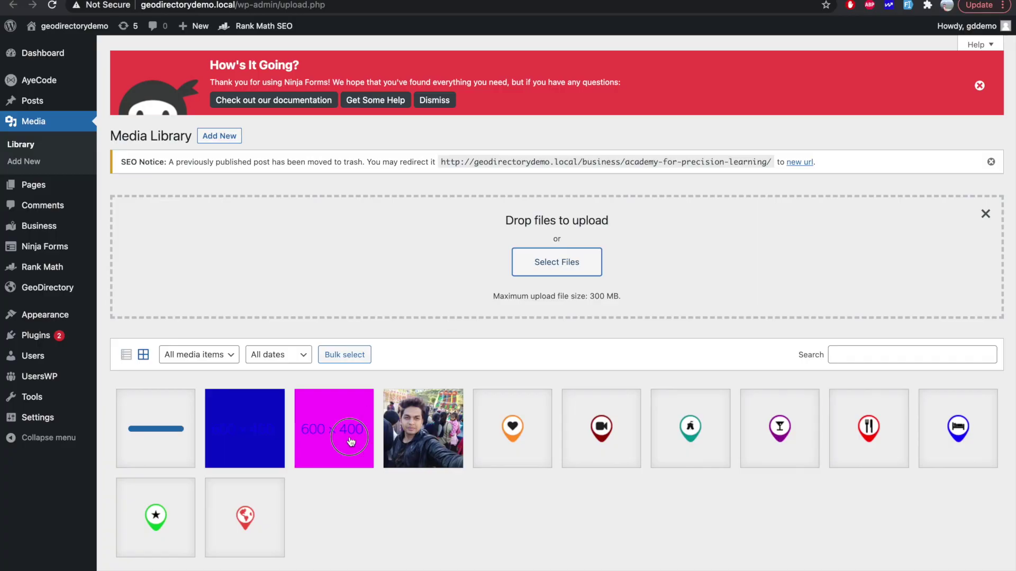
pyautogui.click(351, 442)
# Step: Append the 2.png file URL and its attachment ID 117 to Y3, each followed by a pipe
pyautogui.click(862, 333)
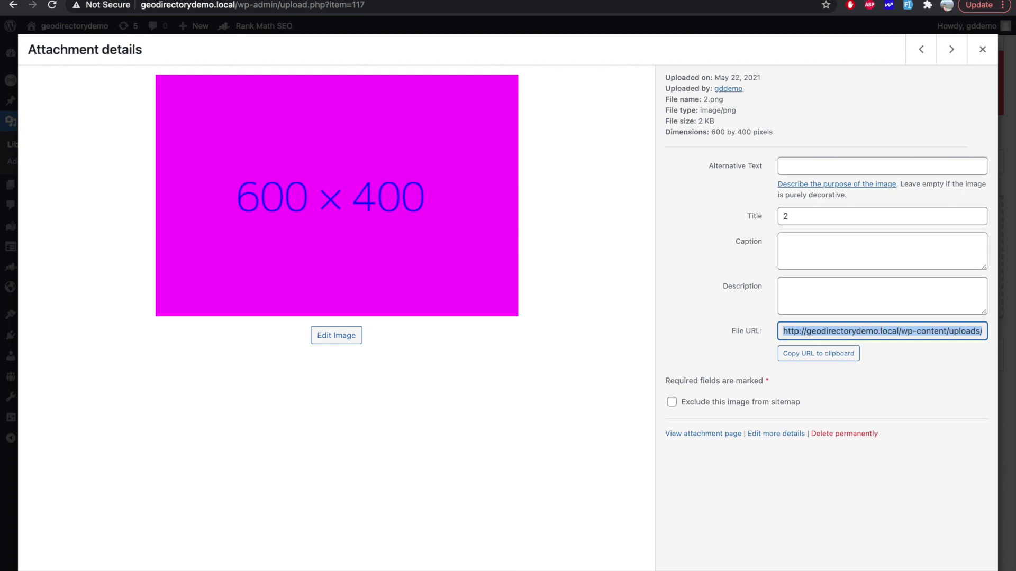
pyautogui.hotkey('ctrl', 'Tab')
pyautogui.write('http://geodirectorydemo.local/wp-content/uploads/2021/05/2.png')
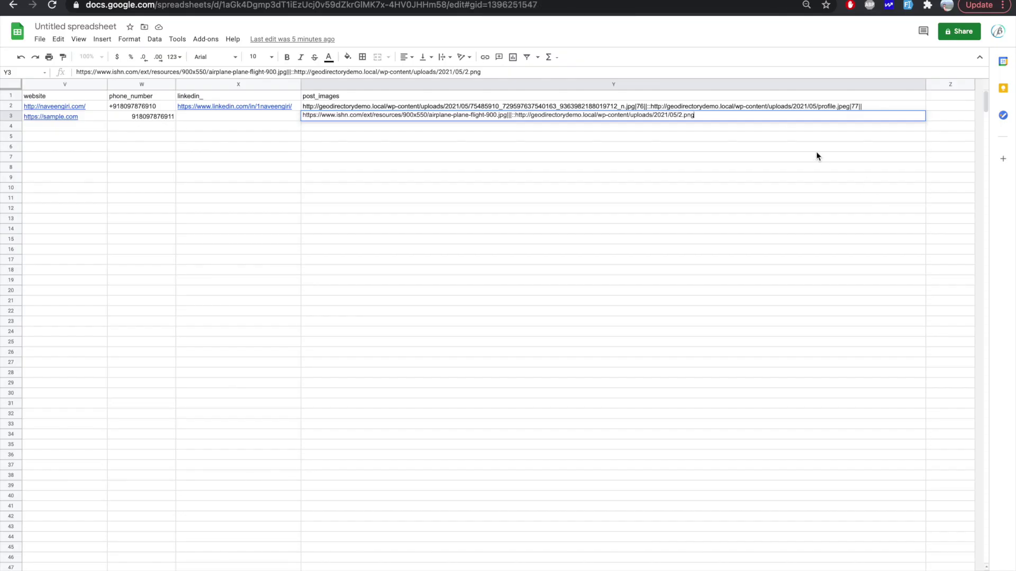
pyautogui.write('|')
pyautogui.click(508, 1)
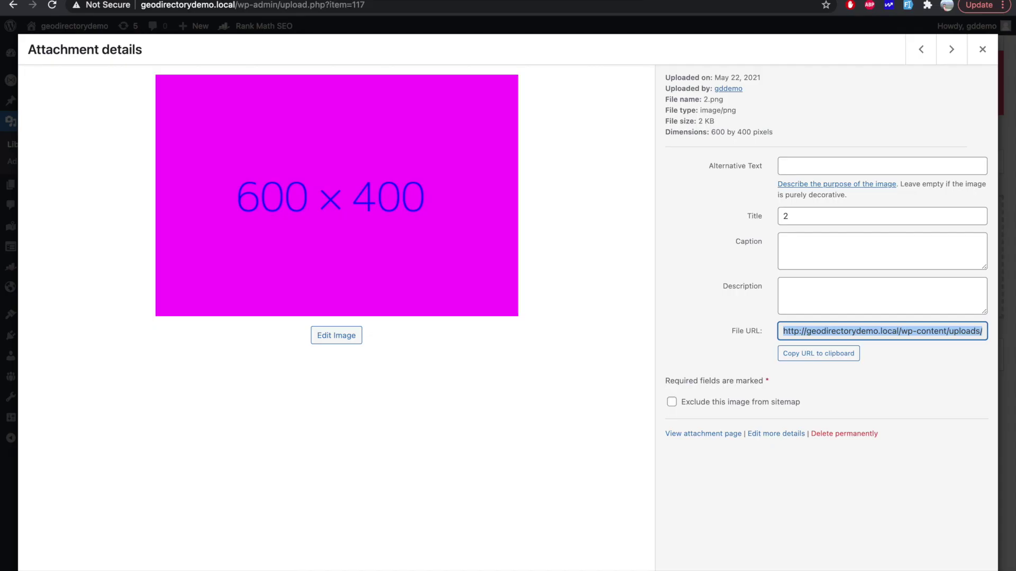
pyautogui.doubleClick(359, 6)
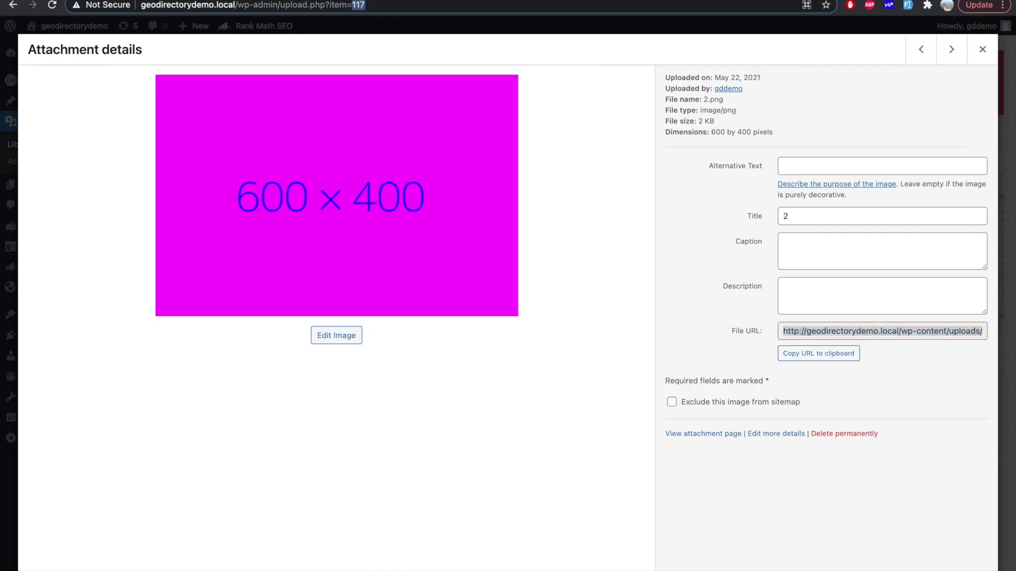
pyautogui.hotkey('ctrl', 'shift', 'Tab')
pyautogui.write('117')
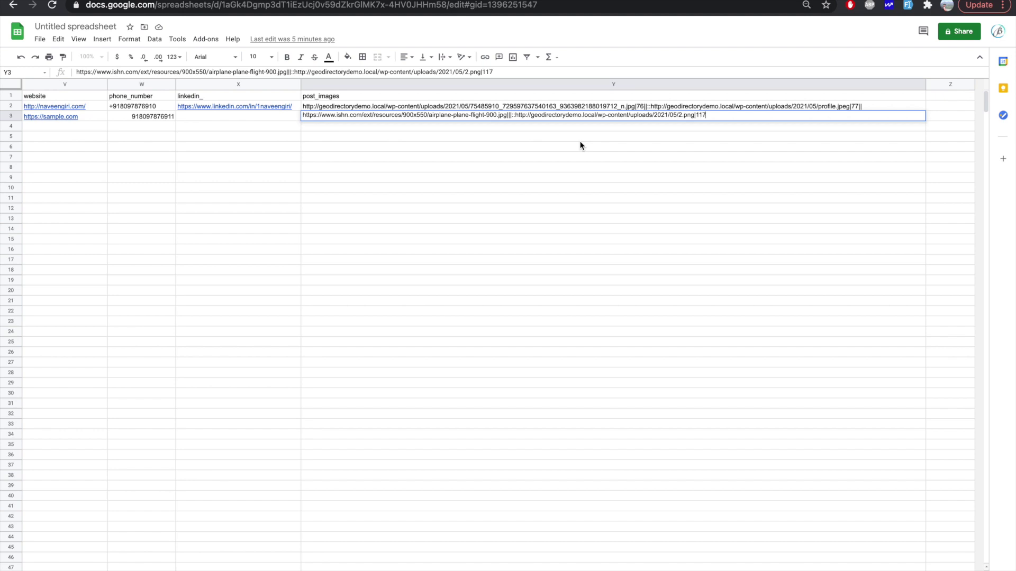
pyautogui.write('||')
# Step: Commit the Y3 entry and rename the spreadsheet to 'all gd places'
pyautogui.click(474, 208)
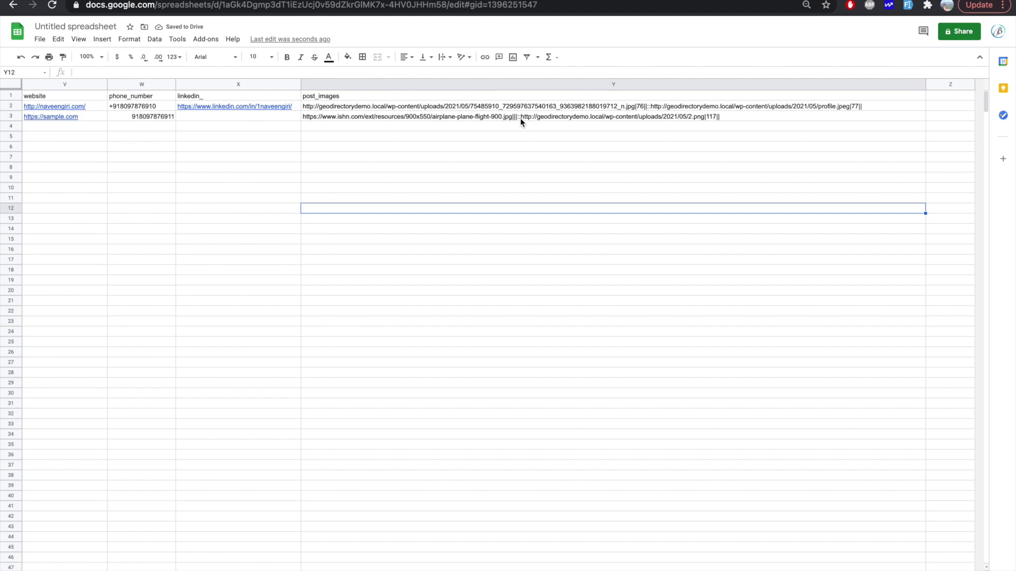
pyautogui.hscroll(-15, 519, 119)
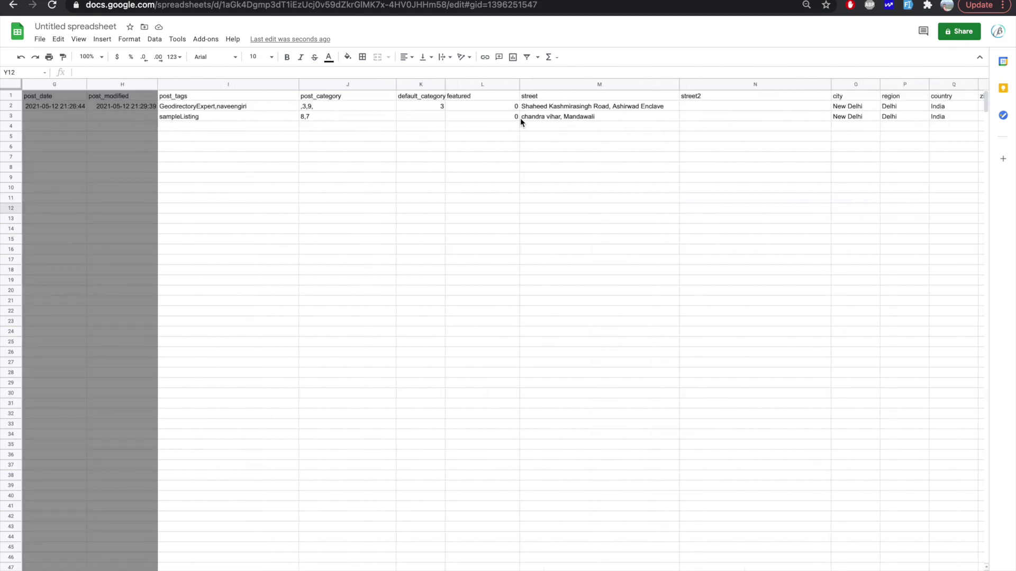
pyautogui.hscroll(-6, 520, 119)
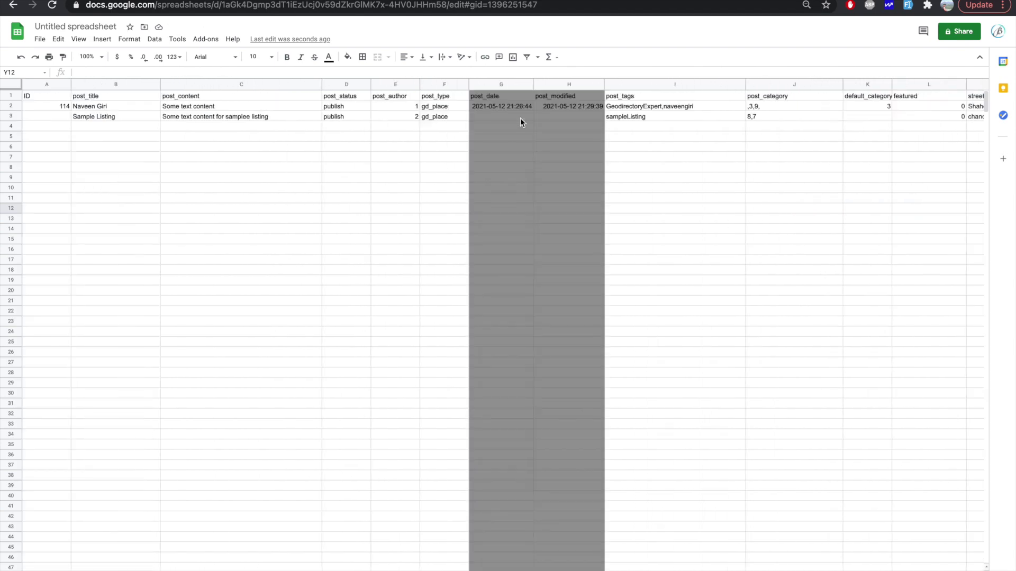
pyautogui.click(37, 43)
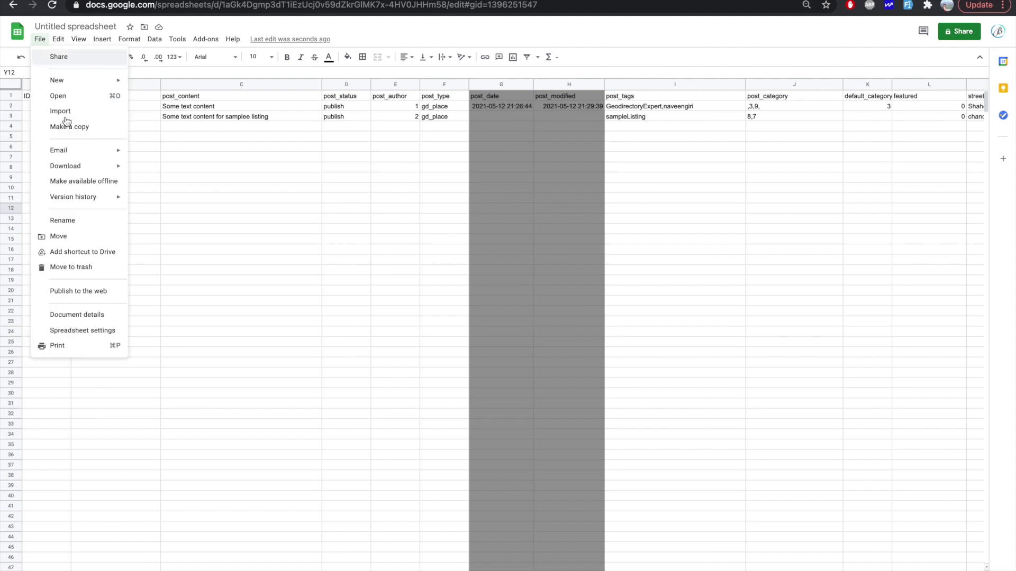
pyautogui.moveTo(114, 166)
pyautogui.click(76, 26)
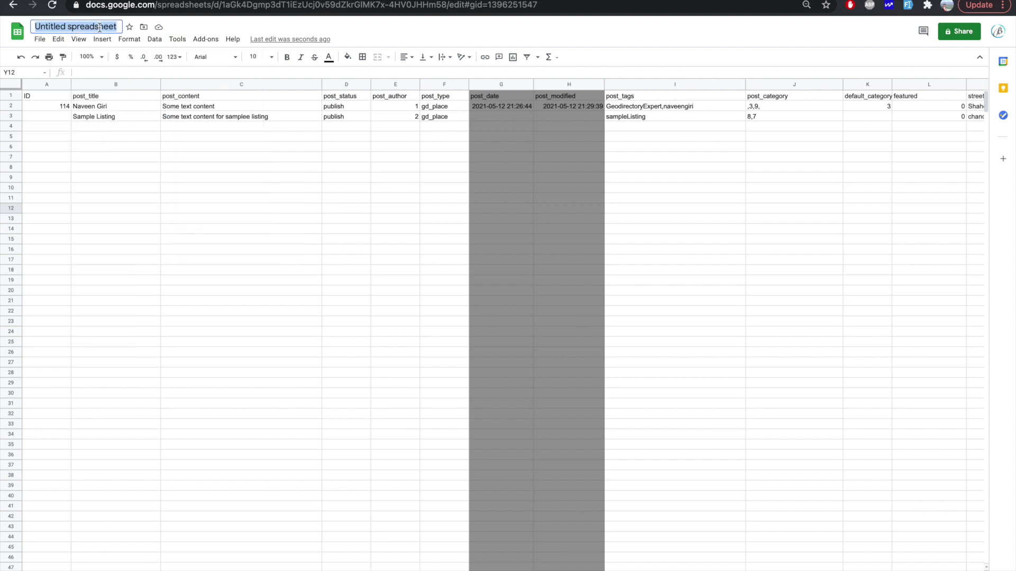
pyautogui.write('gd places')
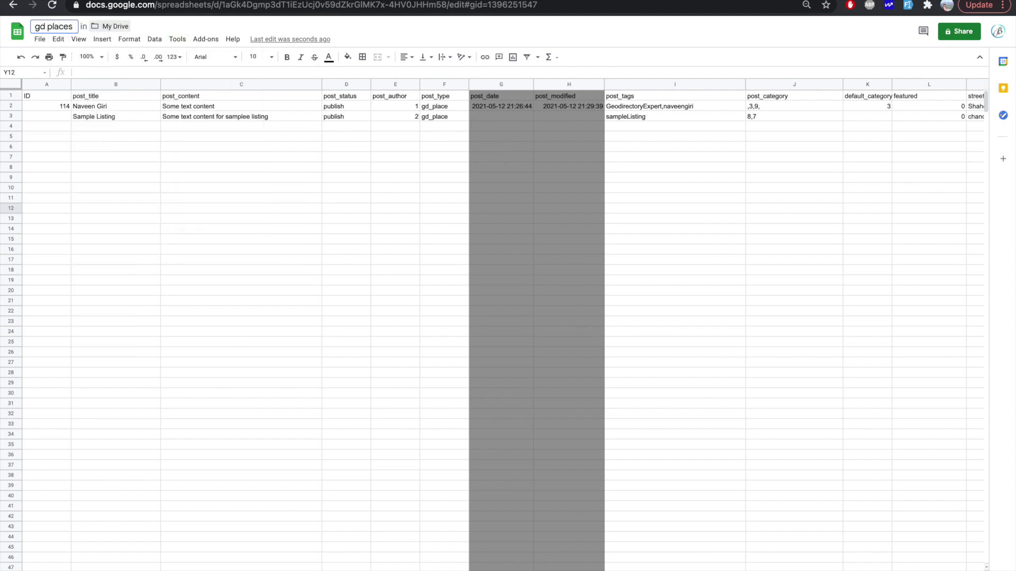
pyautogui.write('all')
pyautogui.click(47, 208)
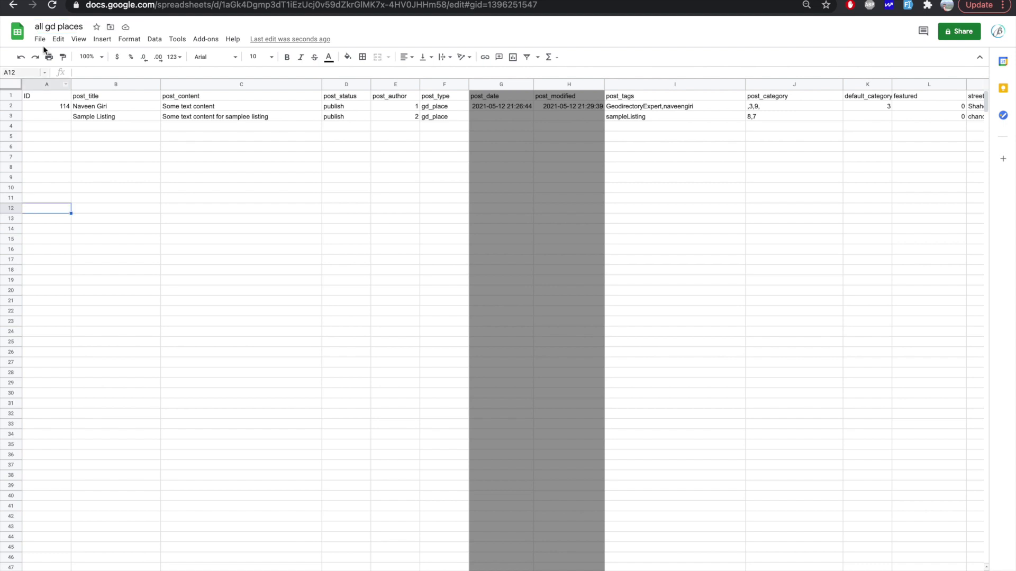
# Step: Download the current sheet as a Comma-separated values (.csv) file
pyautogui.click(40, 39)
pyautogui.moveTo(65, 166)
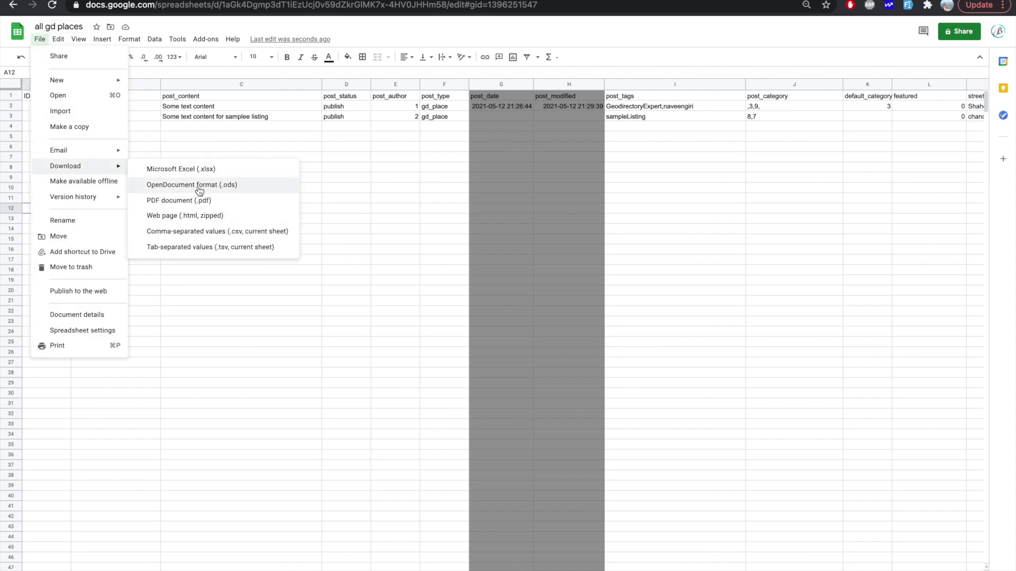
pyautogui.click(188, 233)
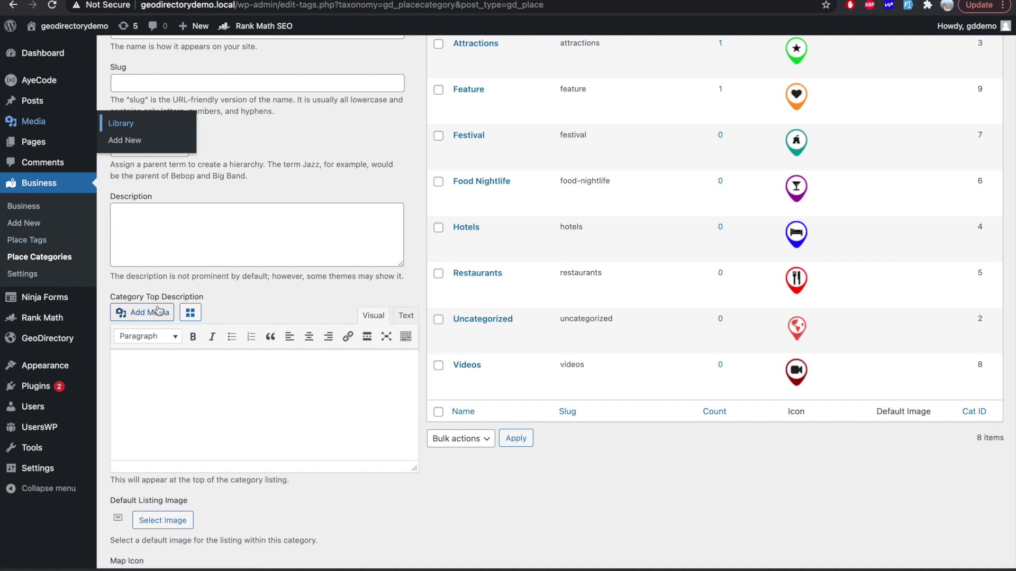
# Step: In GeoDirectory's Import & Export settings, upload the all gd places CSV from Downloads
pyautogui.moveTo(49, 341)
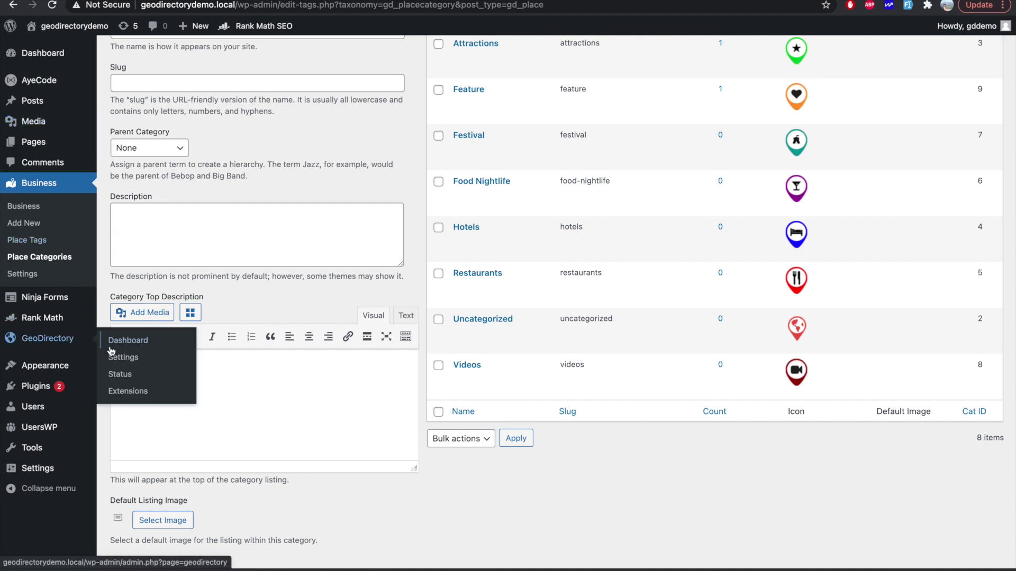
pyautogui.click(119, 360)
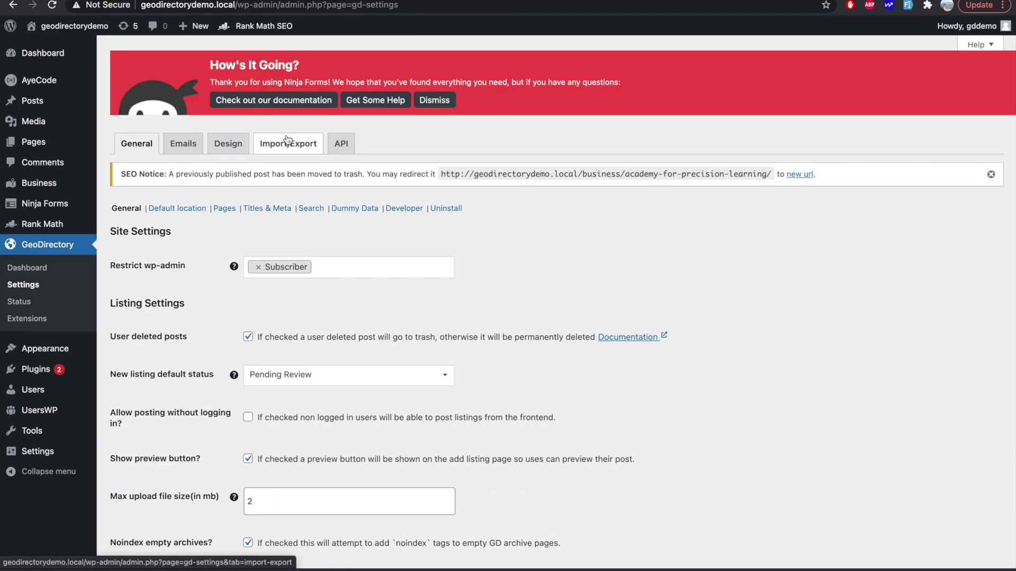
pyautogui.click(287, 142)
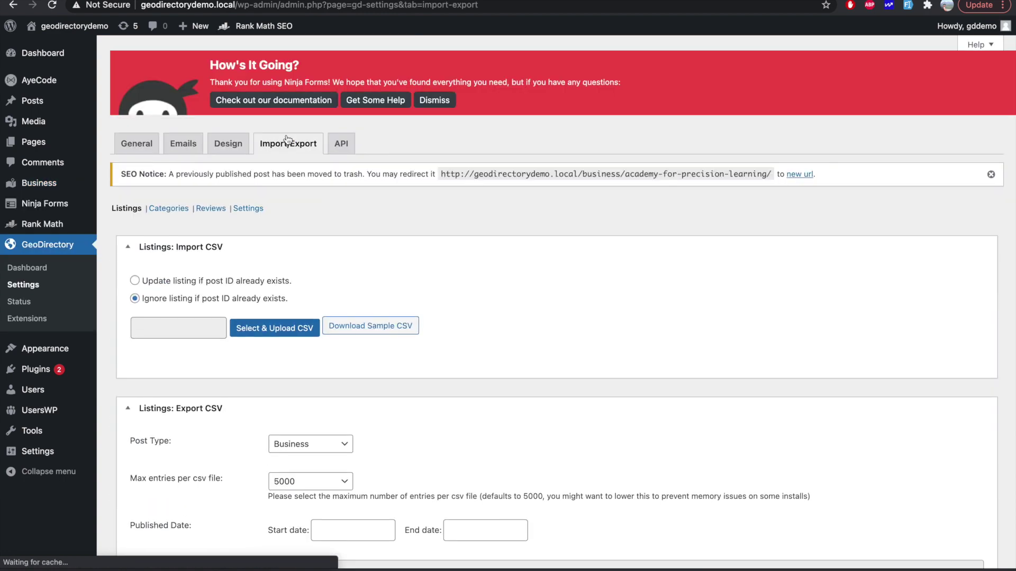
pyautogui.click(262, 329)
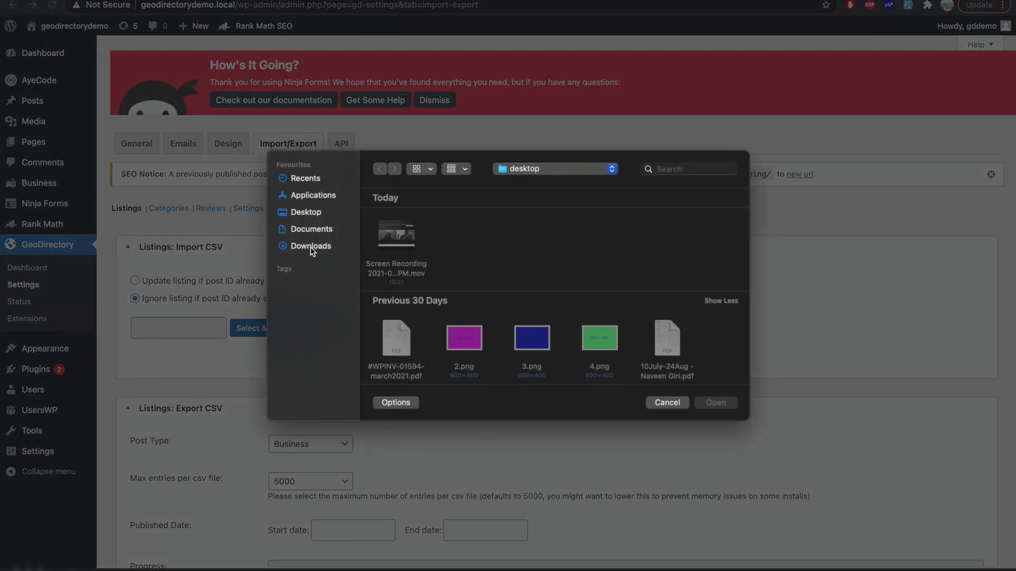
pyautogui.click(311, 247)
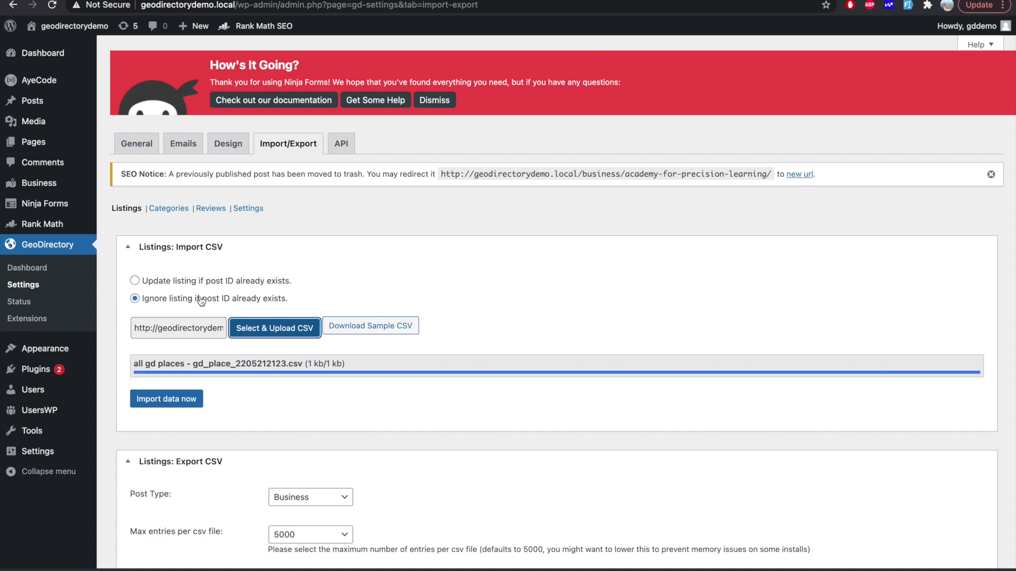
pyautogui.scroll(-1, 185, 456)
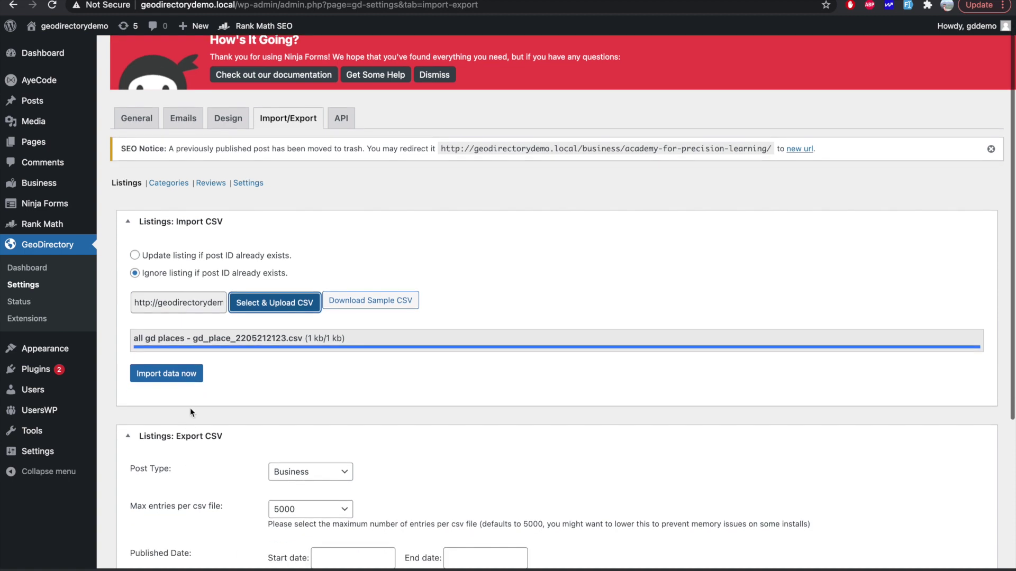
# Step: Run the listings import and read the Row 3 OpenStreetMap GPS lookup error
pyautogui.click(182, 379)
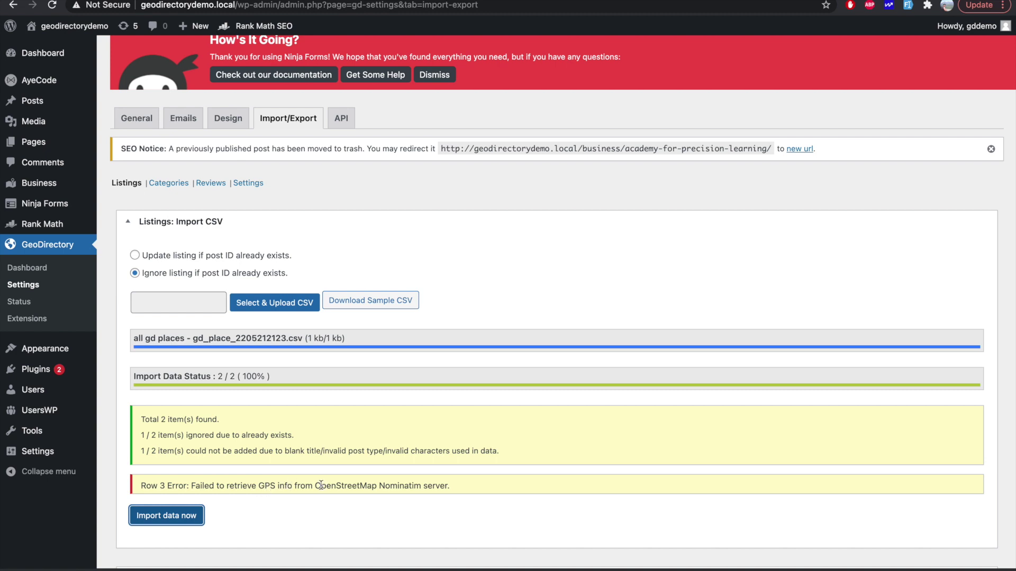
pyautogui.moveTo(321, 486); pyautogui.dragTo(450, 486)
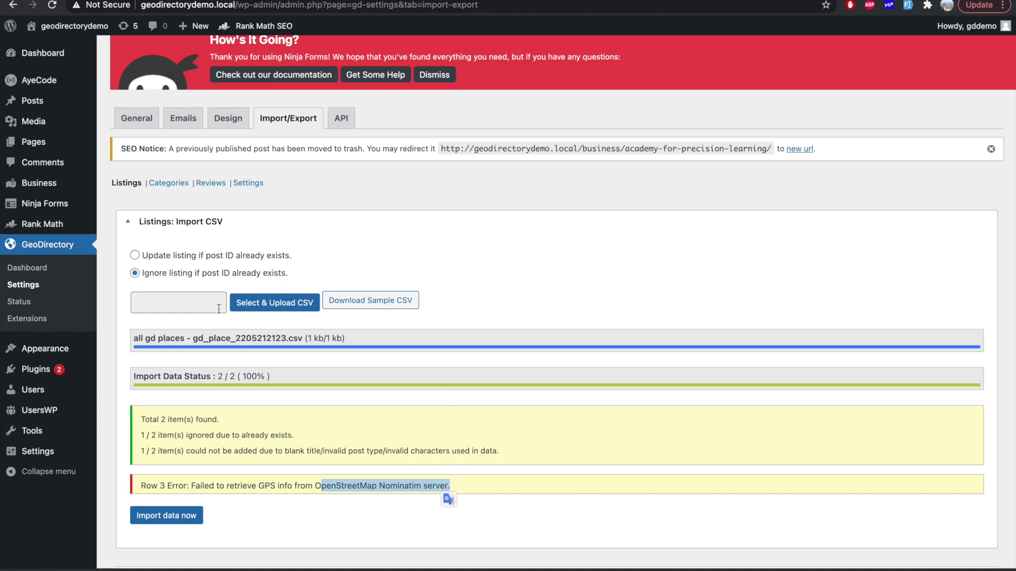
pyautogui.rightClick(54, 176)
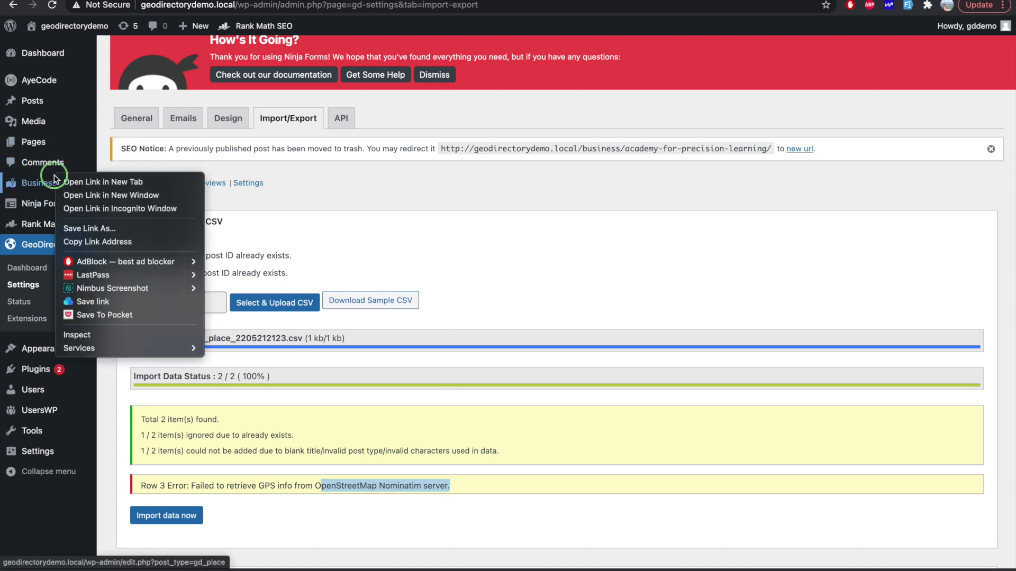
pyautogui.click(77, 183)
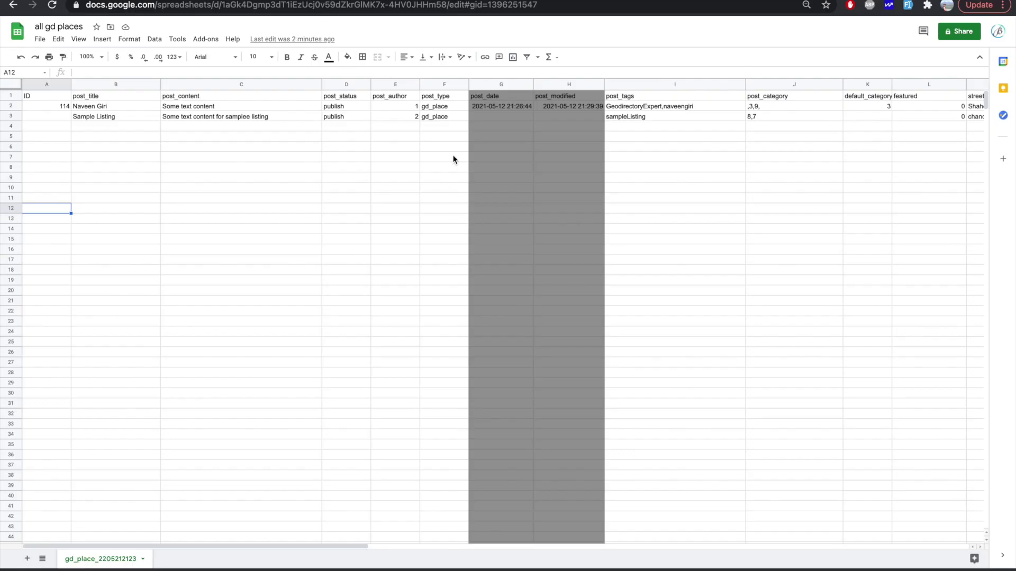
# Step: Check the sheet's latitude/longitude columns, then collapse the Listings: Import CSV section
pyautogui.click(453, 158)
pyautogui.hscroll(15, 619, 140)
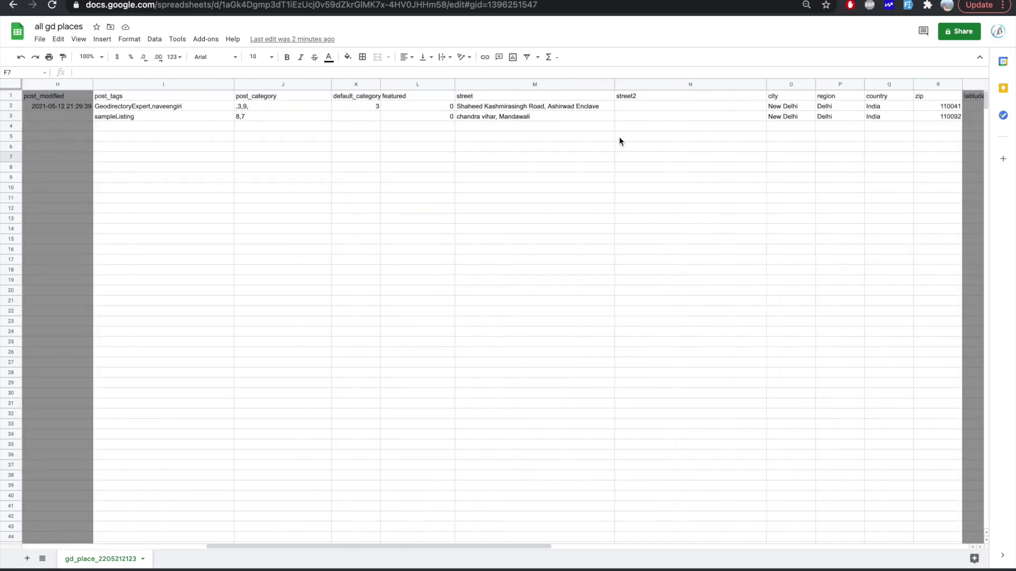
pyautogui.hscroll(-3, 619, 140)
pyautogui.scroll(-1, 620, 141)
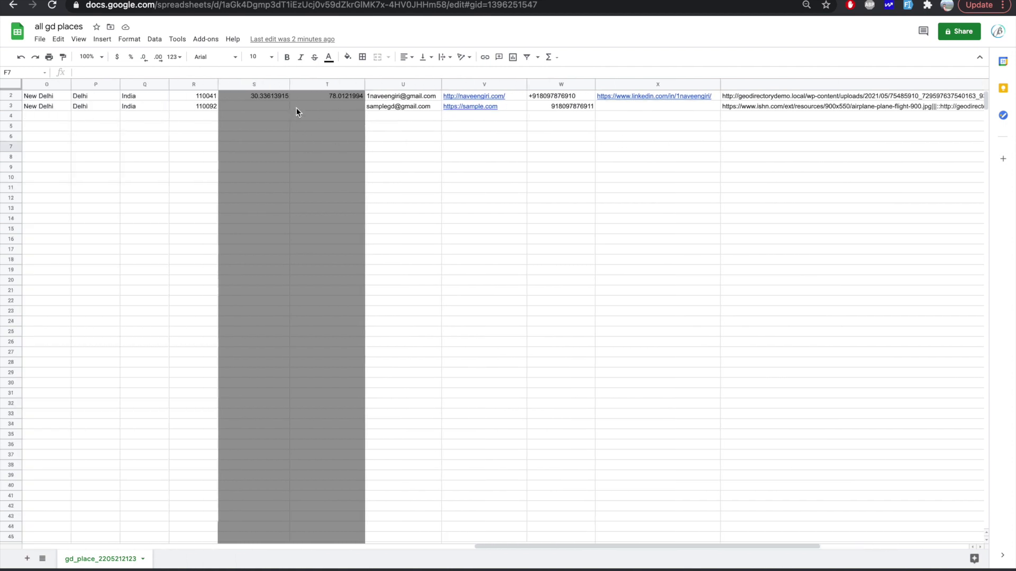
pyautogui.click(371, 4)
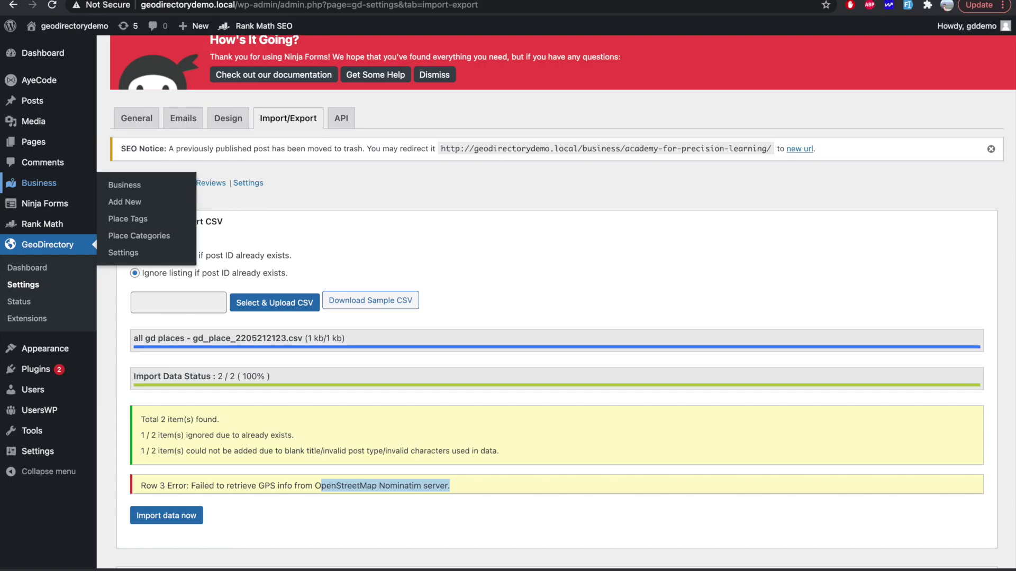
pyautogui.click(363, 228)
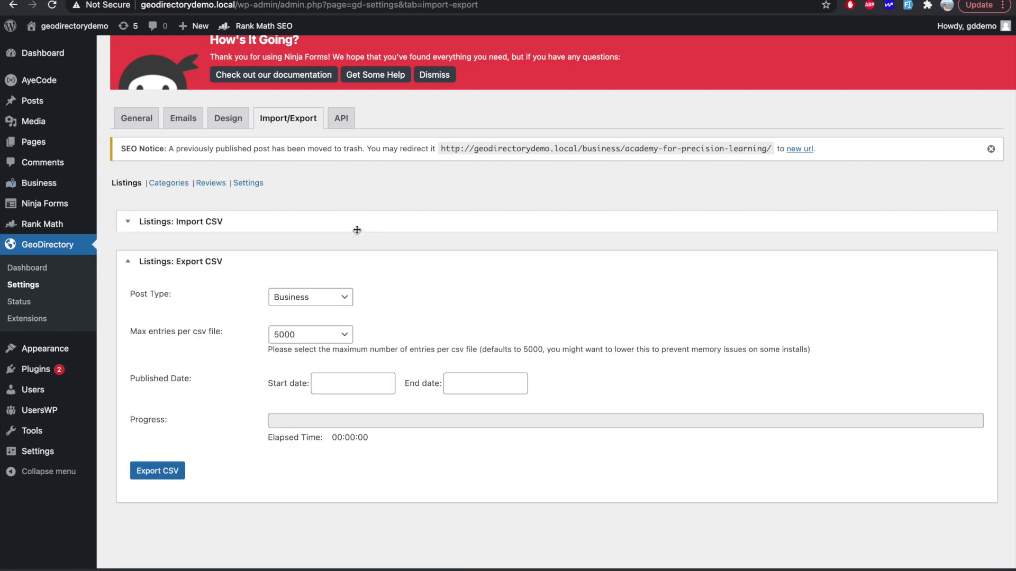
pyautogui.rightClick(148, 122)
# Step: Open General settings in a new tab and enter the Google Maps and Geocoding API keys
pyautogui.click(173, 117)
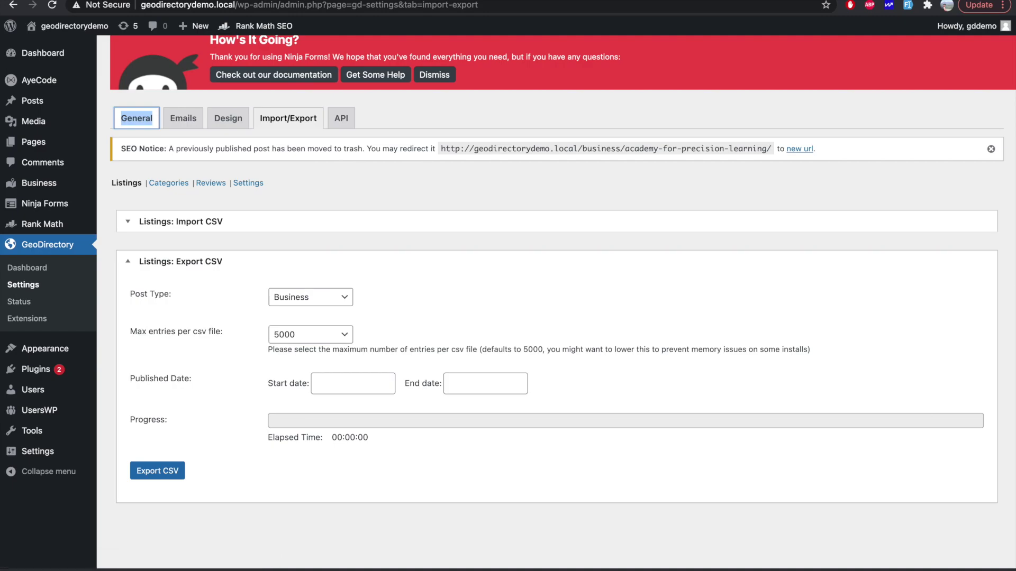
pyautogui.press('Return')
pyautogui.scroll(-5, 367, 236)
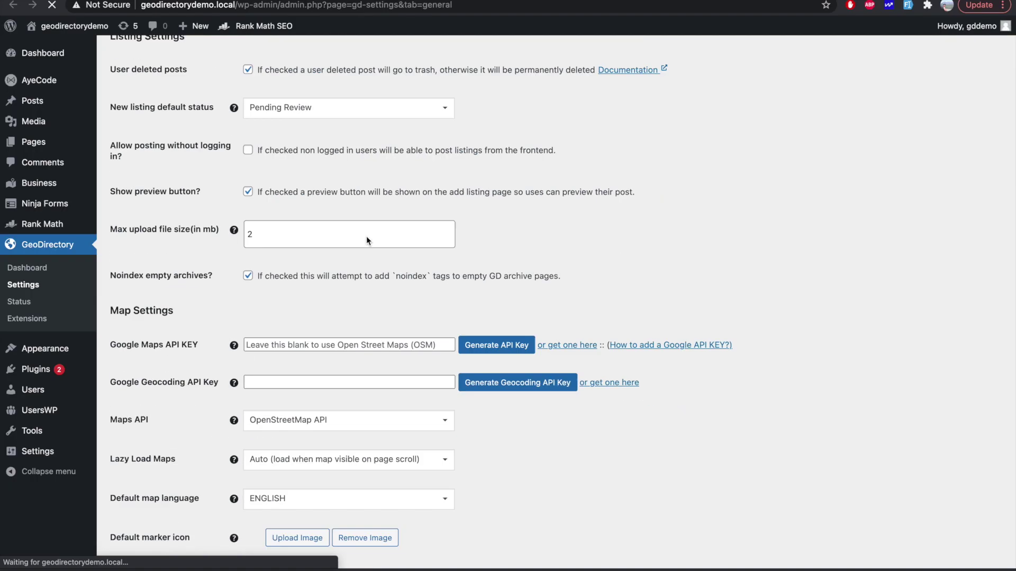
pyautogui.scroll(-3, 366, 236)
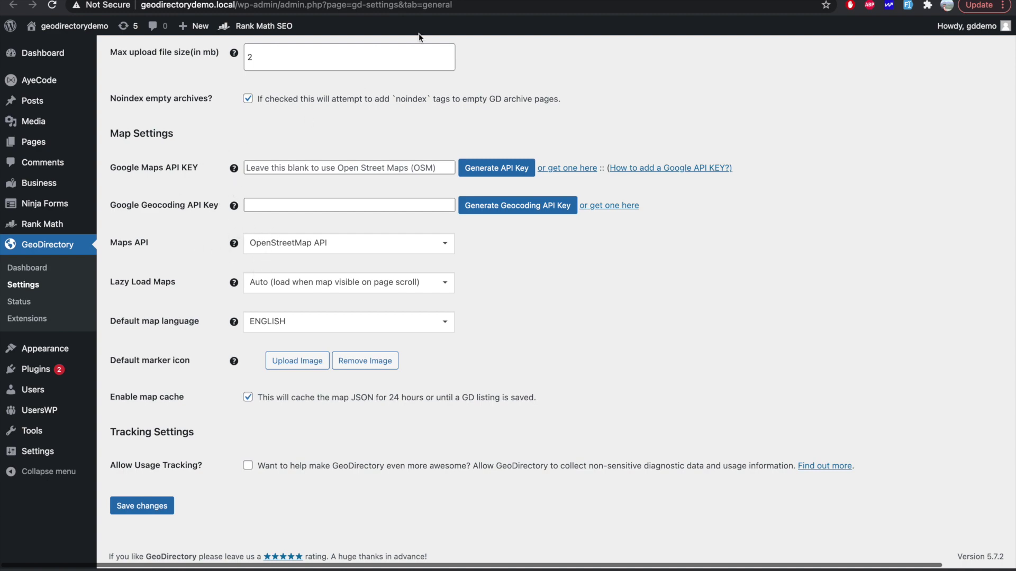
pyautogui.click(274, 19)
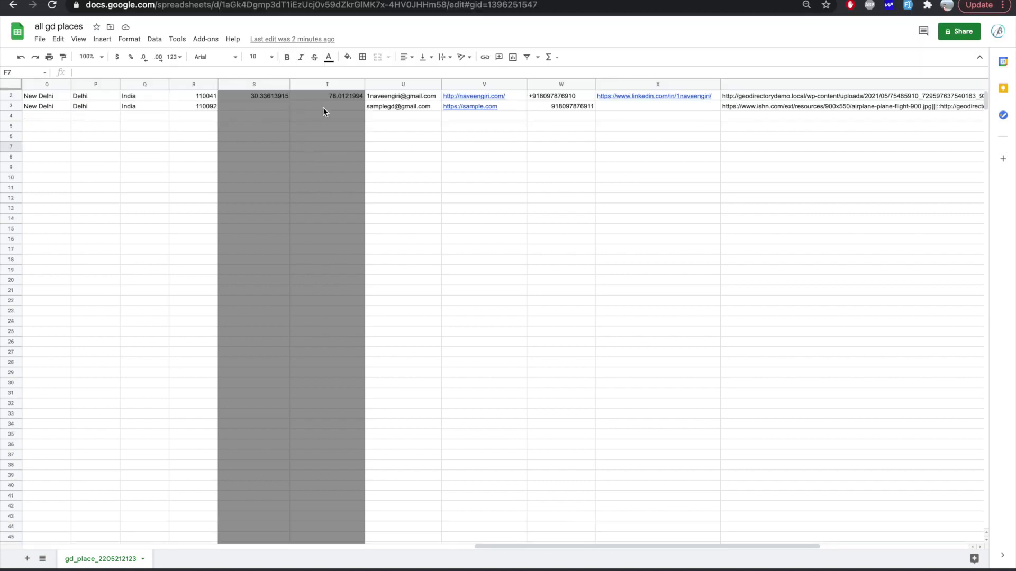
pyautogui.scroll(1, 331, 99)
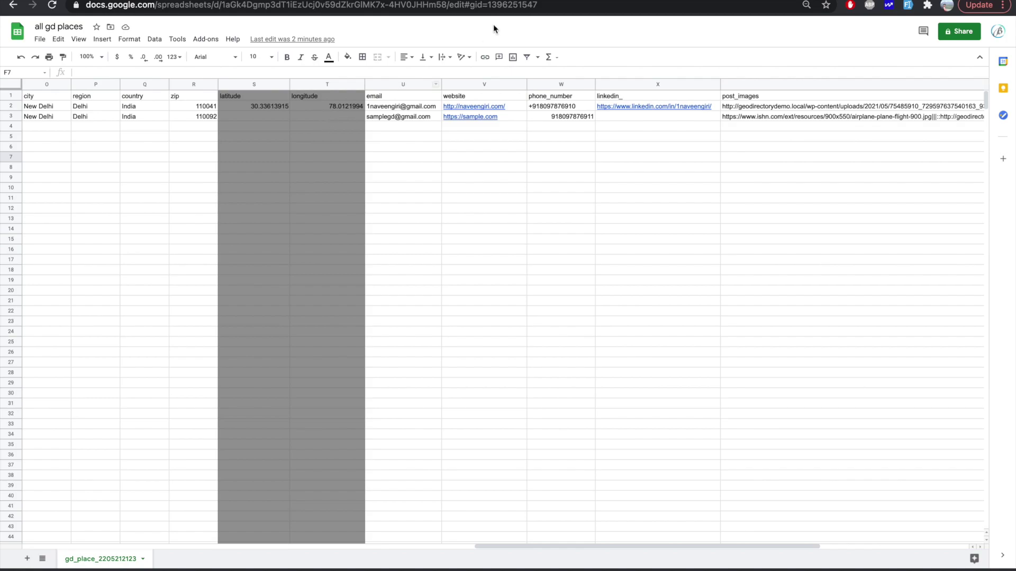
pyautogui.hotkey('ctrl', 'Tab')
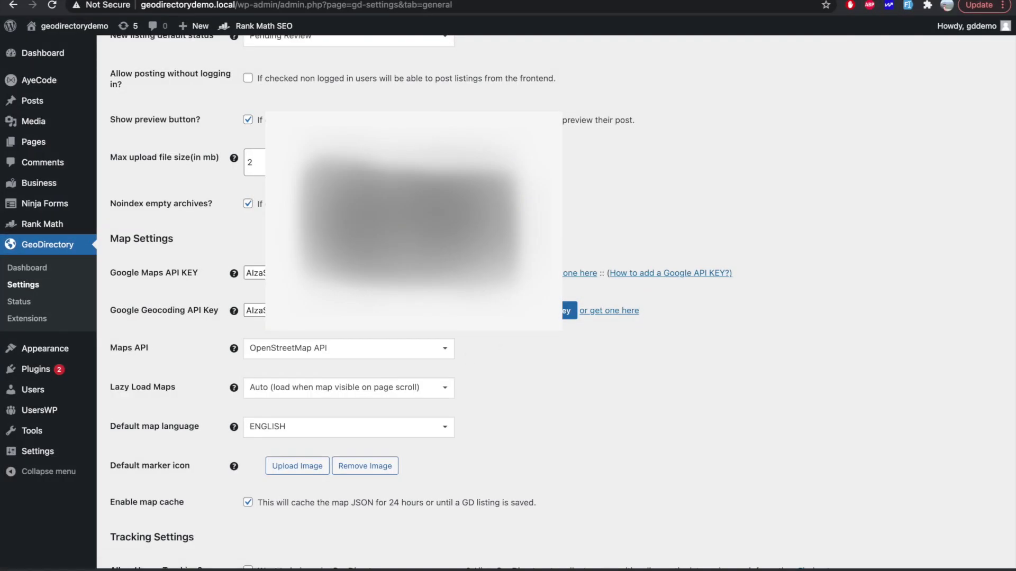
# Step: Set Maps API to Google Maps API and save the settings
pyautogui.click(381, 347)
pyautogui.click(336, 385)
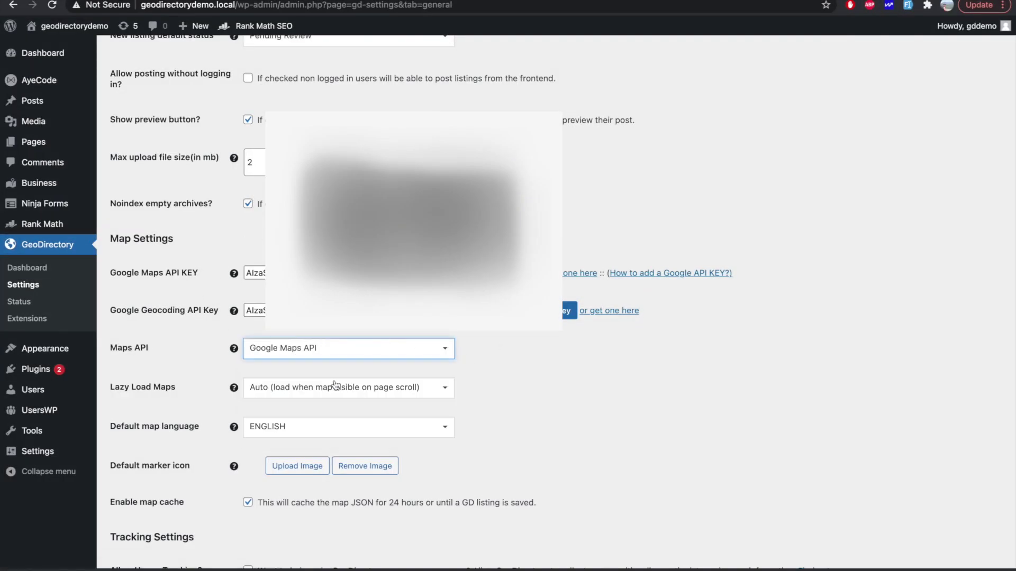
pyautogui.scroll(-3, 230, 461)
pyautogui.click(138, 509)
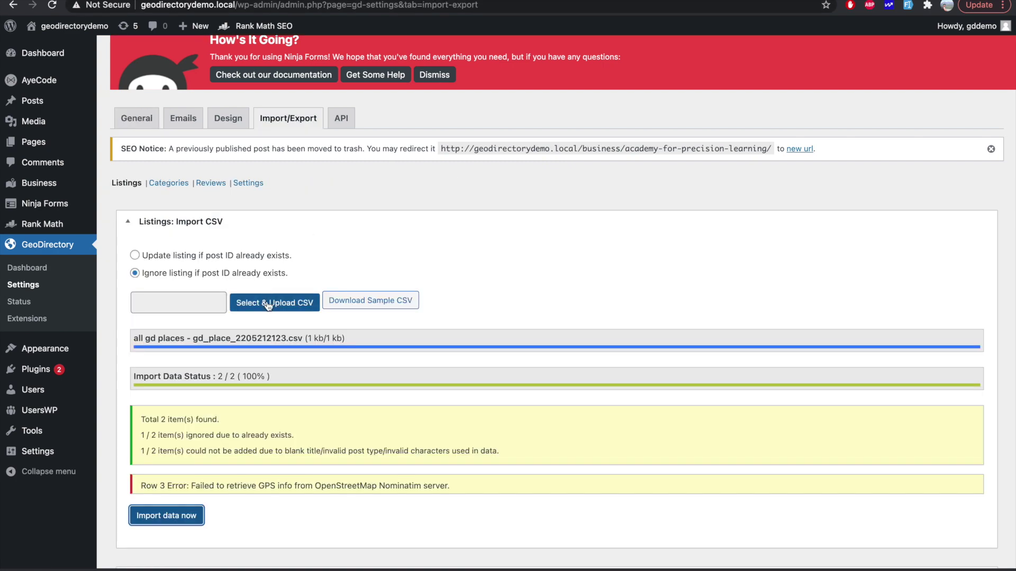
# Step: Re-upload the all gd places CSV, rerun the import, and view the Business listings
pyautogui.click(267, 302)
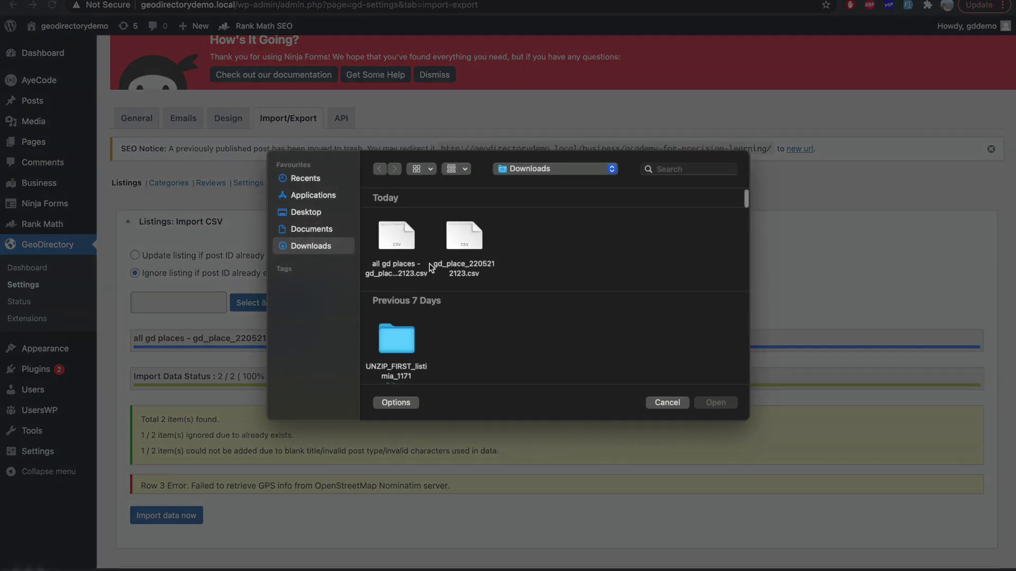
pyautogui.doubleClick(405, 227)
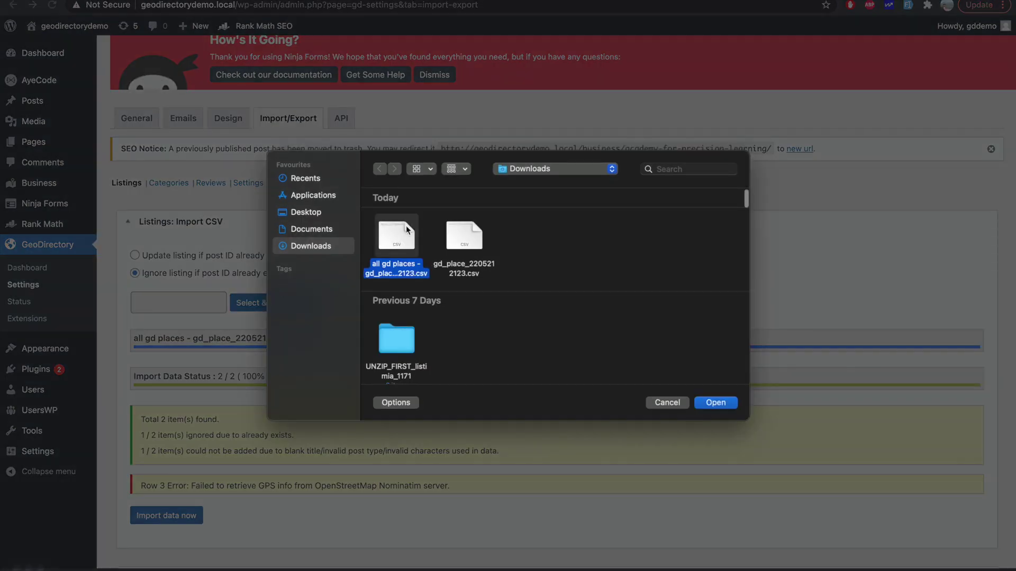
pyautogui.click(172, 514)
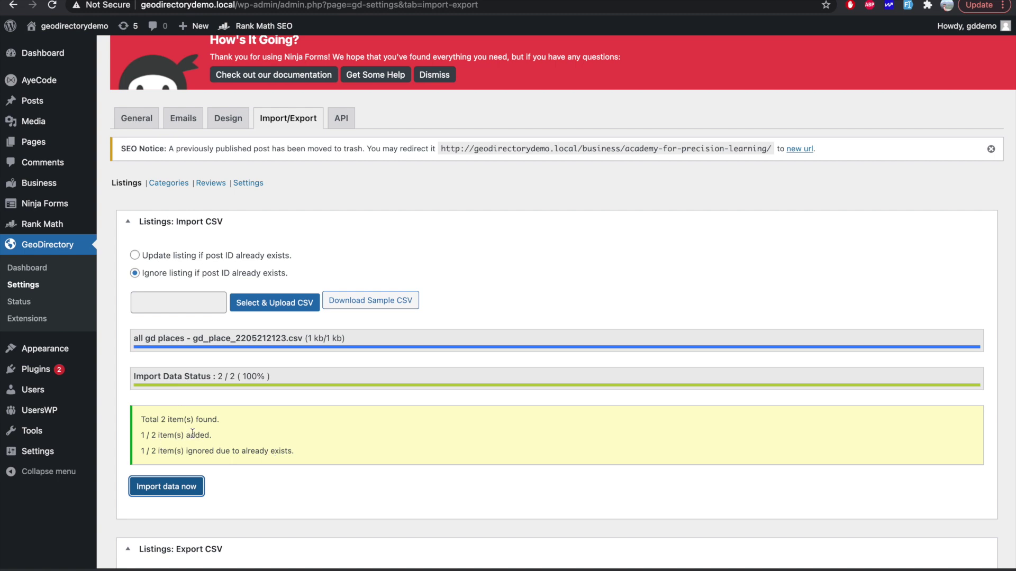
pyautogui.click(508, 1)
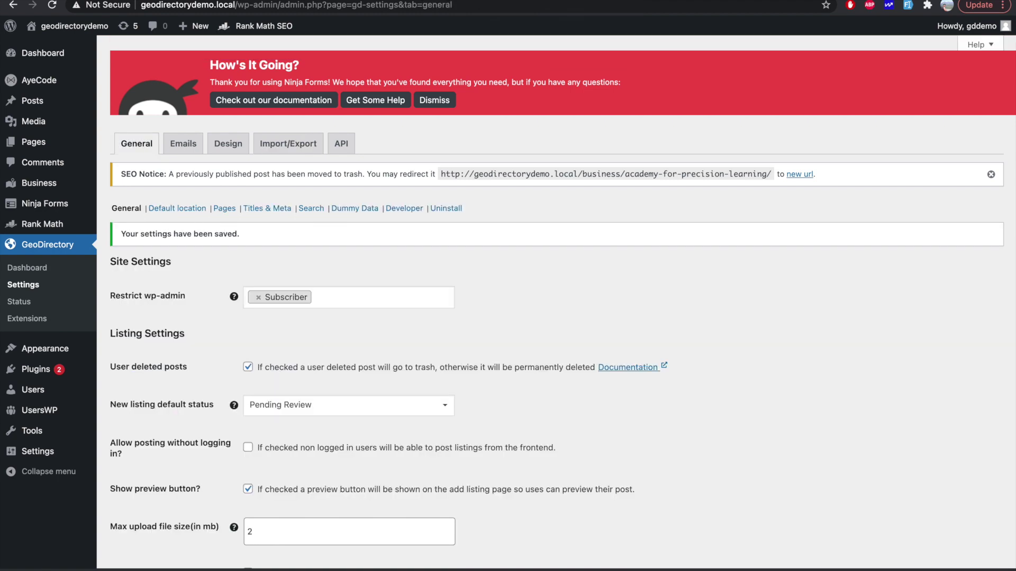
pyautogui.click(286, 208)
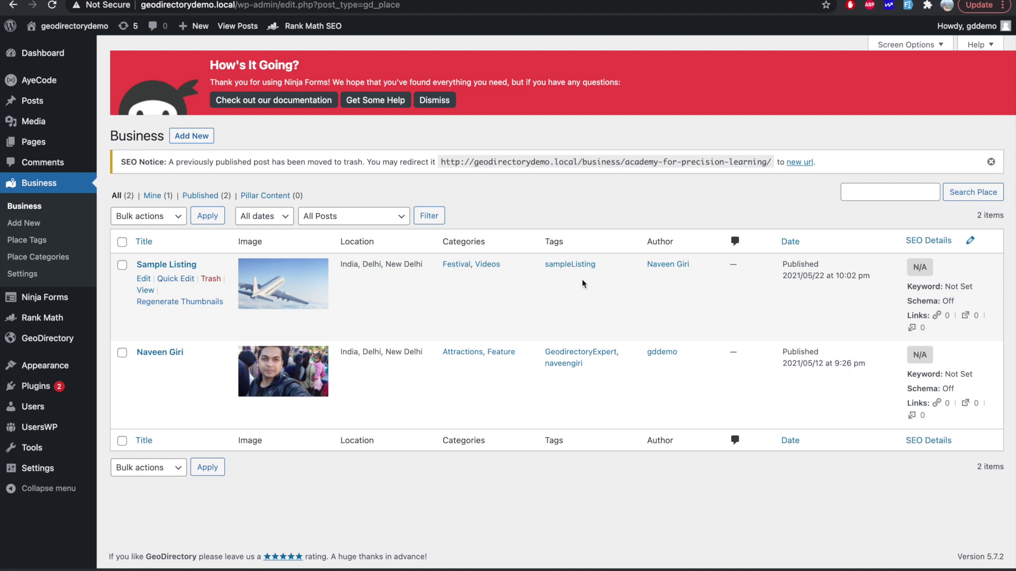
# Step: Open Sample Listing's edit page and confirm latitude 28.6331132 and longitude 77.2972601
pyautogui.click(143, 279)
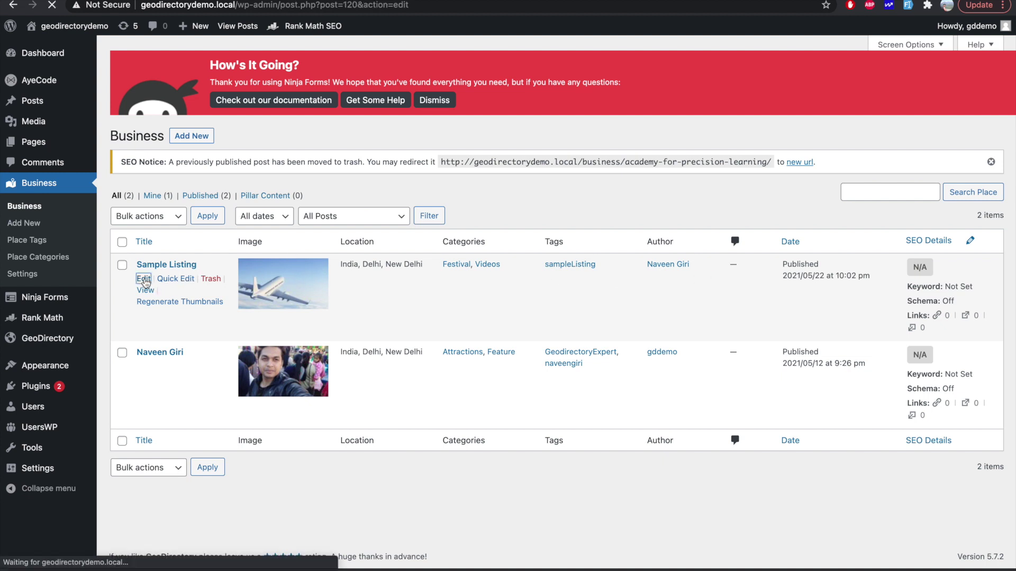
pyautogui.scroll(-15, 521, 363)
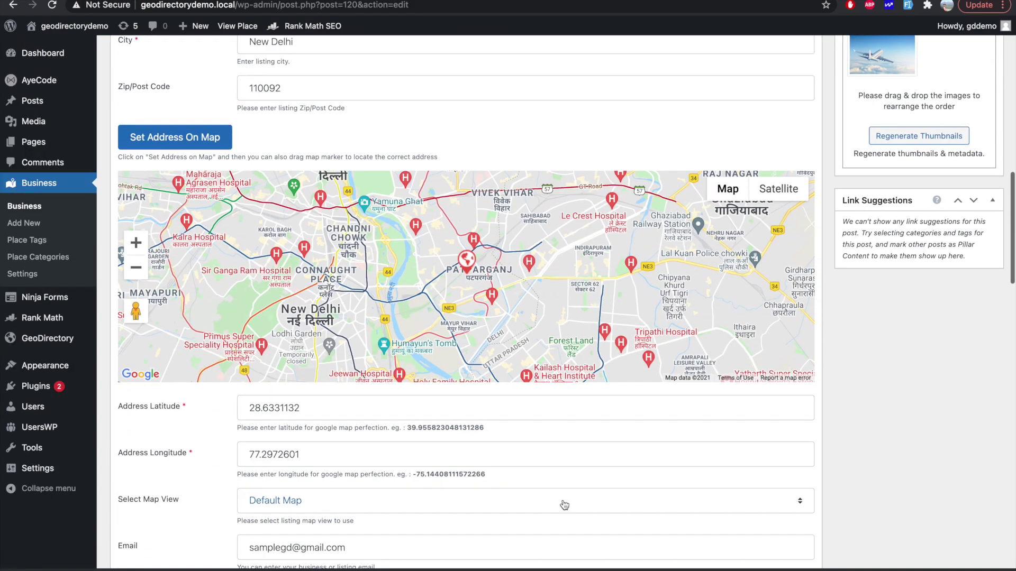
pyautogui.scroll(-6, 562, 504)
pyautogui.scroll(2, 444, 243)
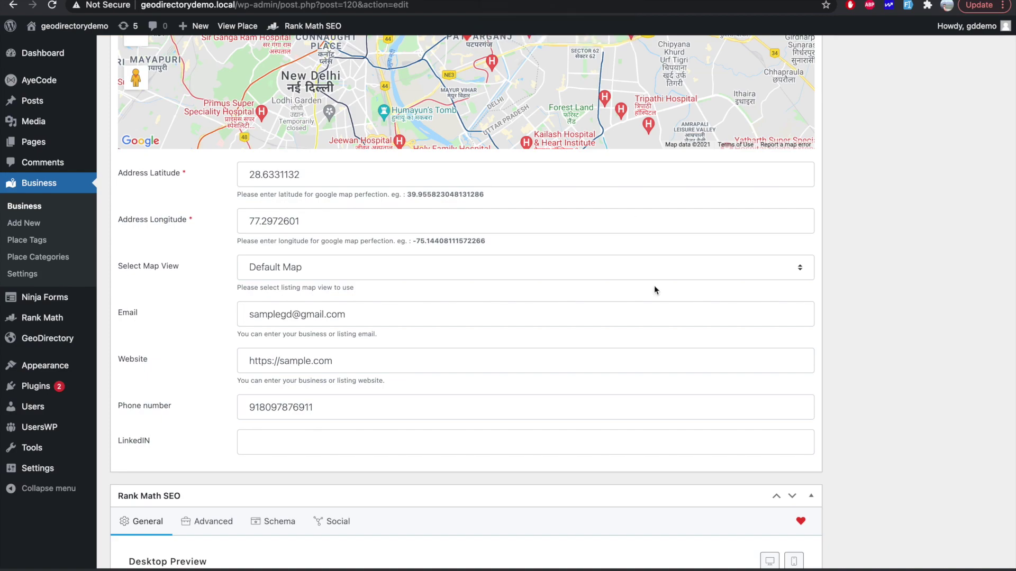
pyautogui.scroll(15, 654, 285)
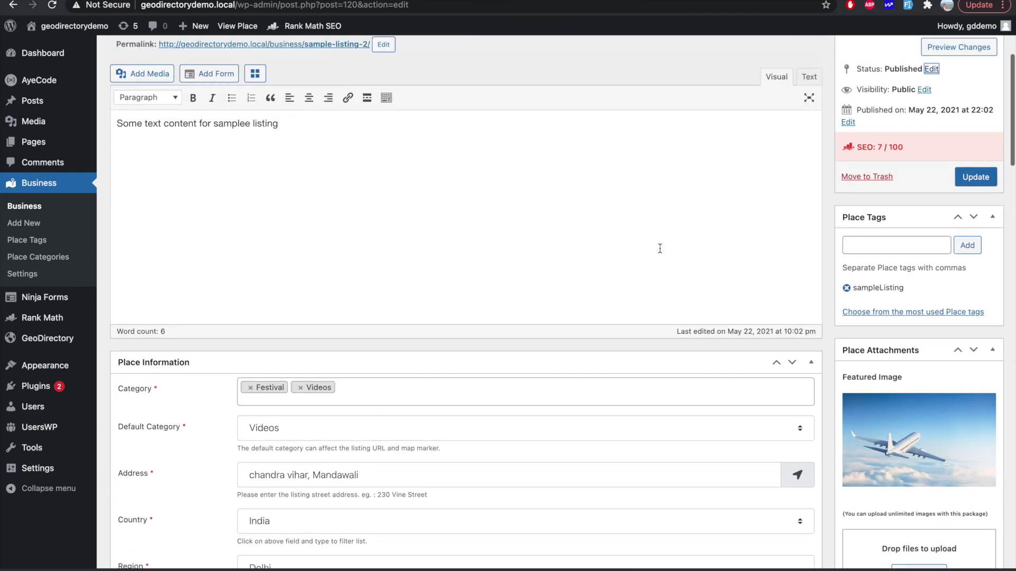